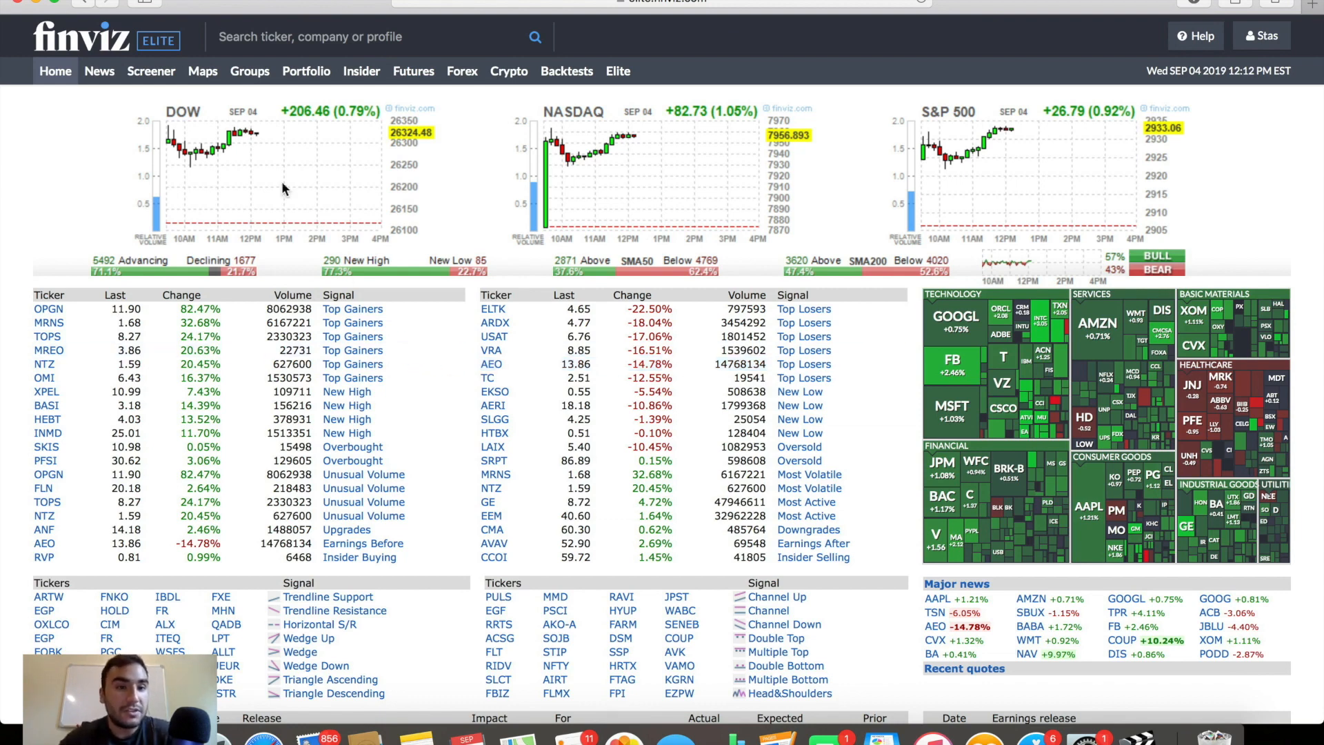
Open the S&P 500 market map and look over the one-day performance across all sectors.
{"action": "left_click", "coordinate": [207, 77]}
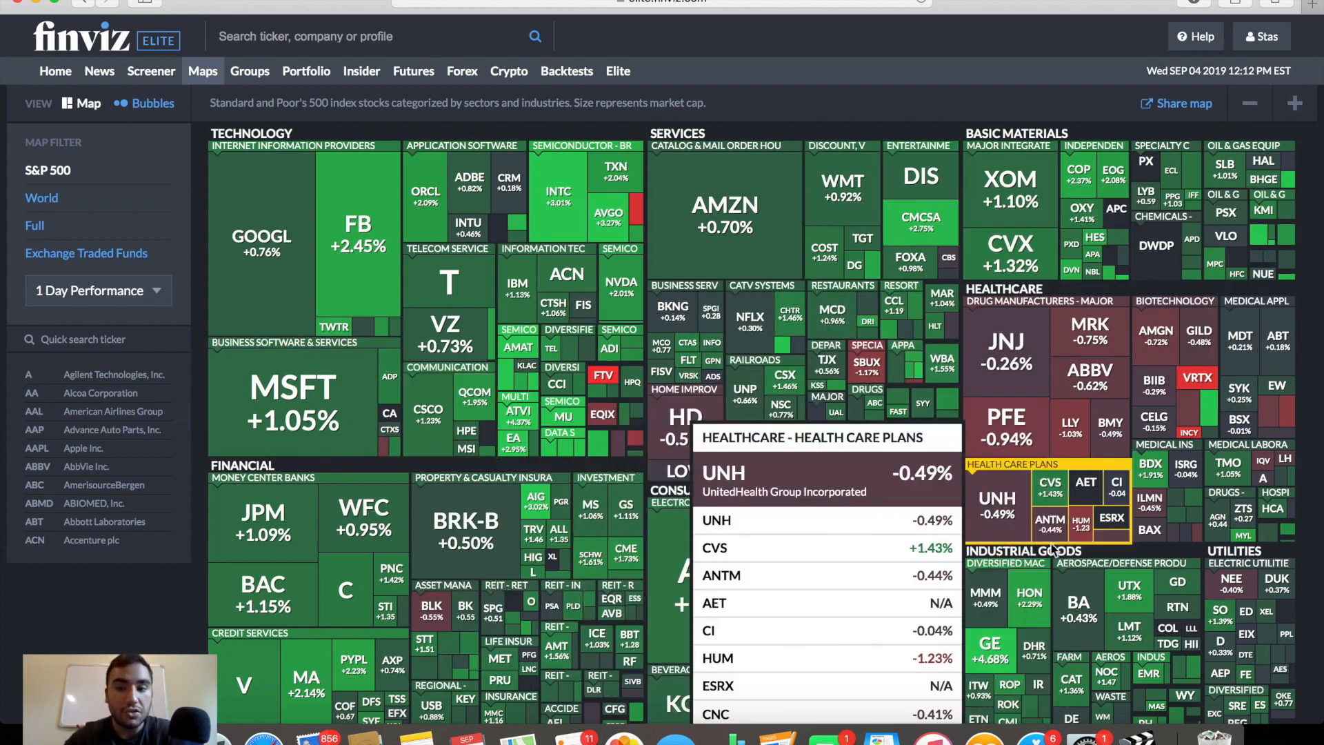
{"action": "scroll", "coordinate": [662, 362], "scroll_direction": "down", "scroll_amount": 2}
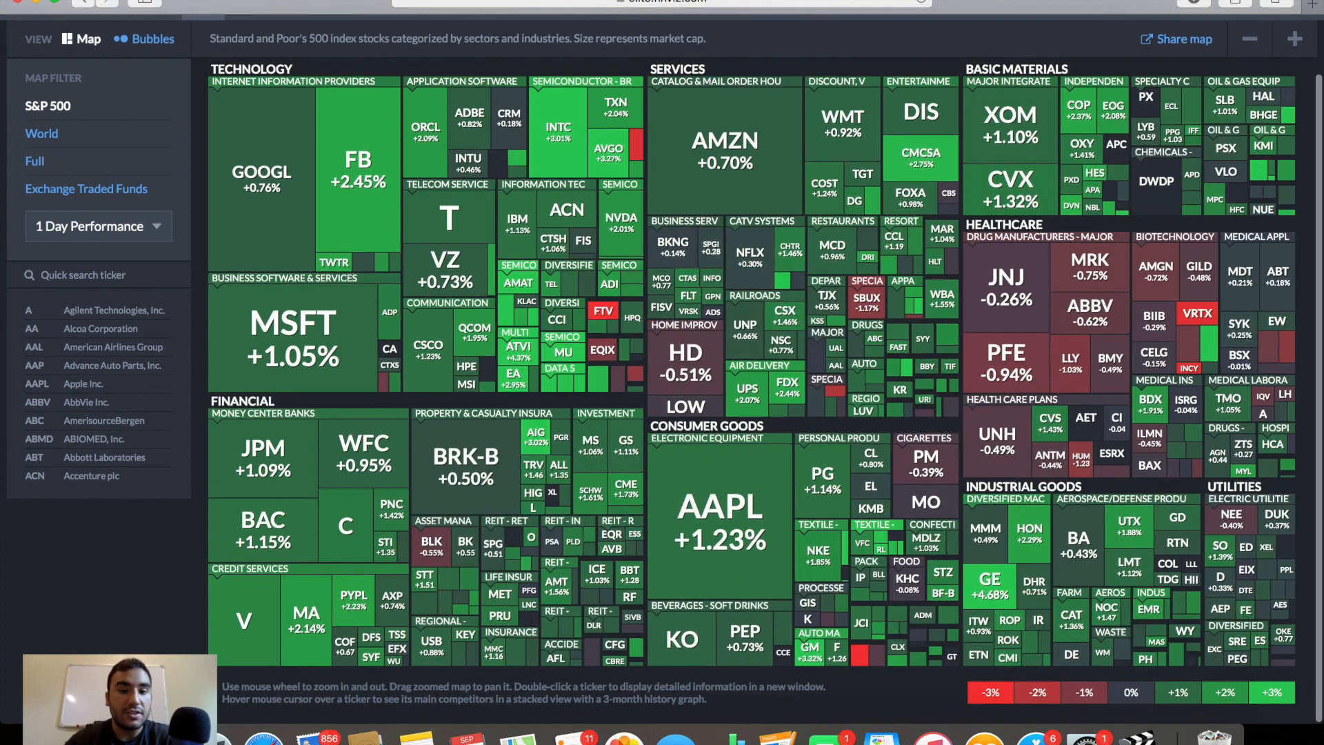
{"action": "scroll", "coordinate": [188, 597], "scroll_direction": "up", "scroll_amount": 1}
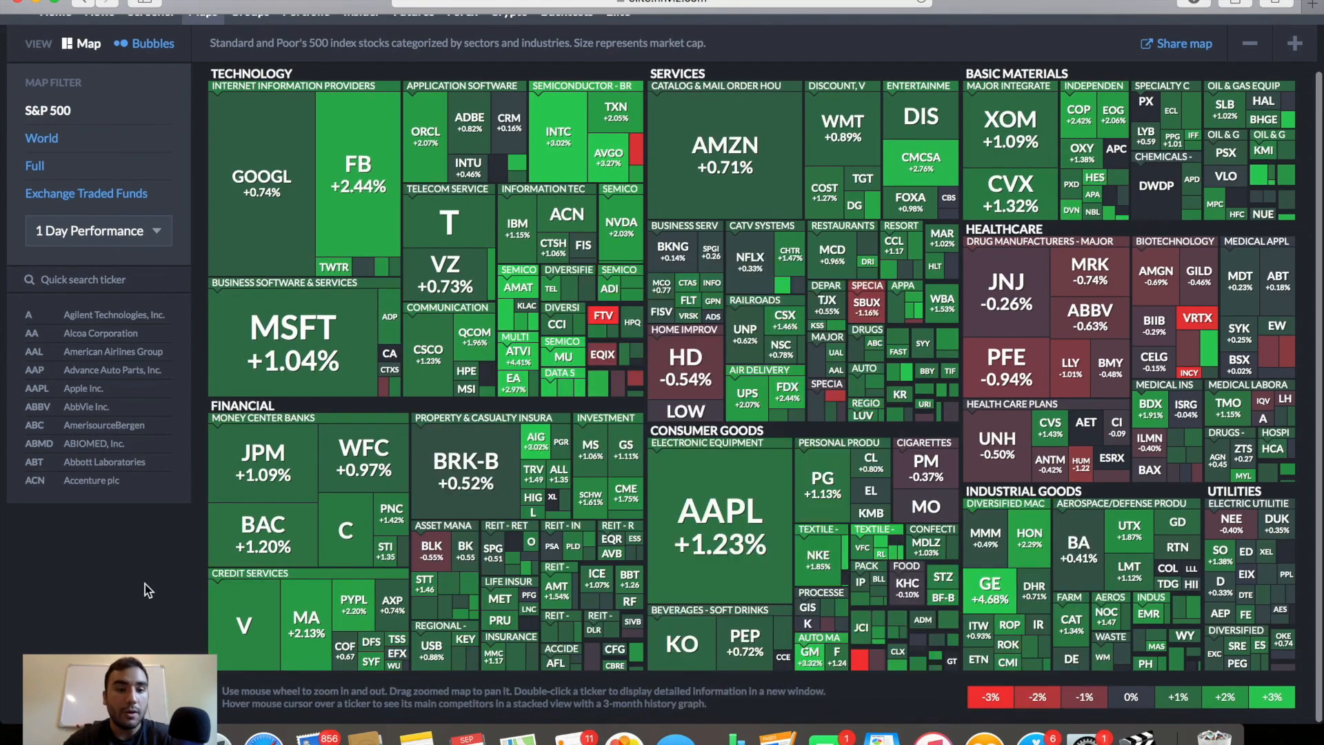
{"action": "scroll", "coordinate": [145, 584], "scroll_direction": "up", "scroll_amount": 1}
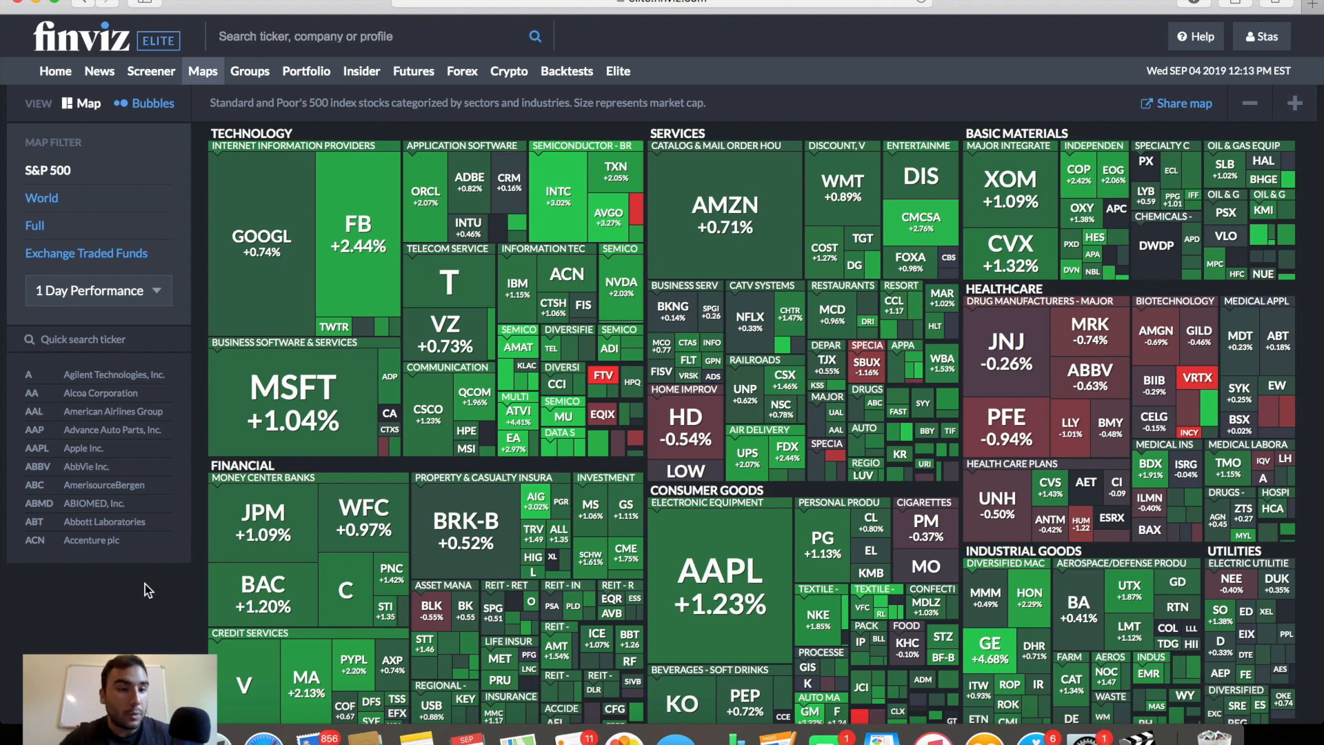
Switch the S&P 500 map to 1 Week Performance and inspect the details for GOOGL and AAPL.
{"action": "left_click", "coordinate": [124, 306]}
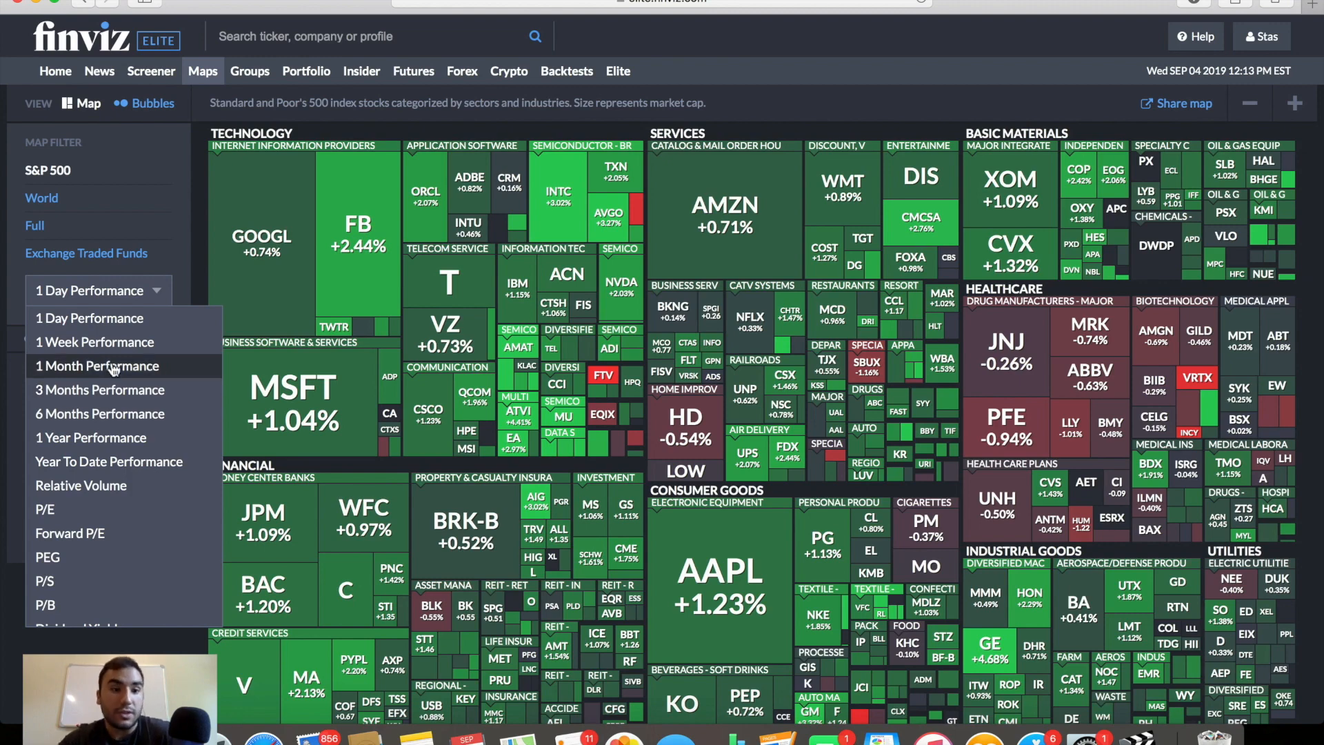
{"action": "left_click", "coordinate": [119, 343]}
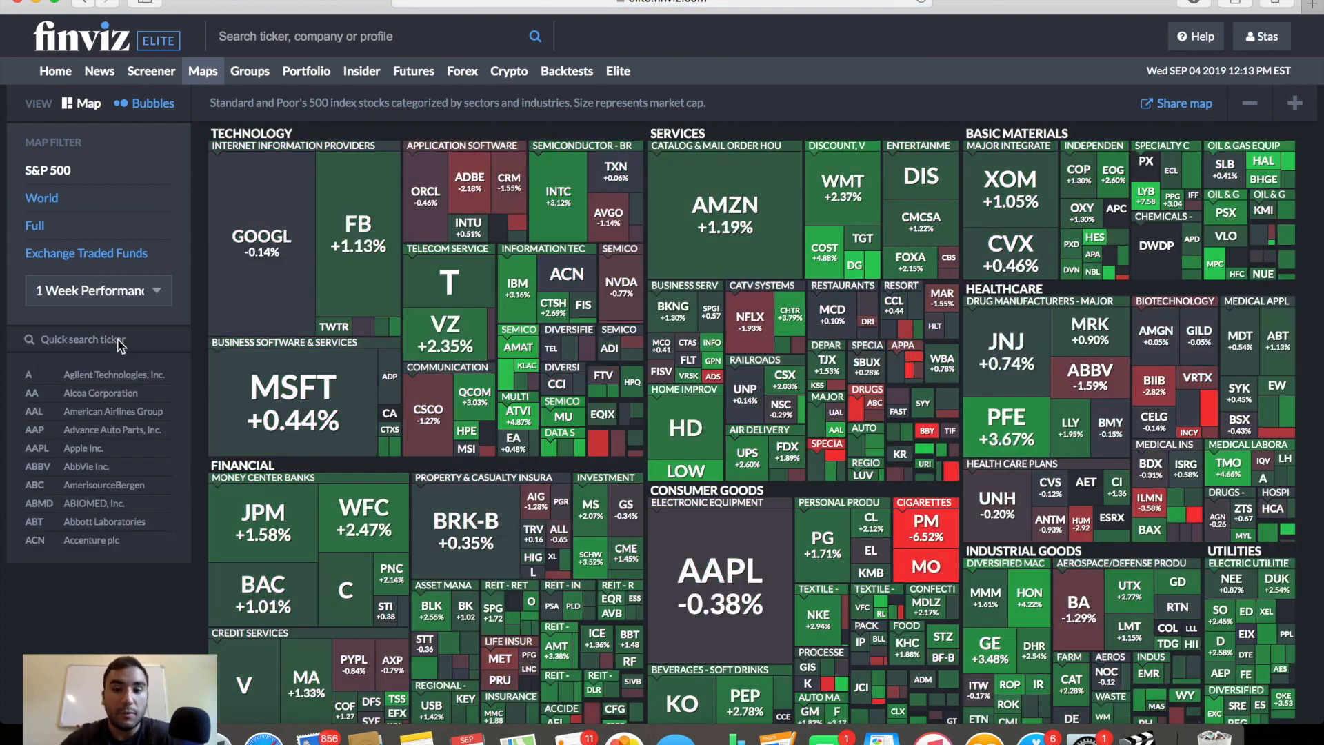
{"action": "mouse_move", "coordinate": [281, 272]}
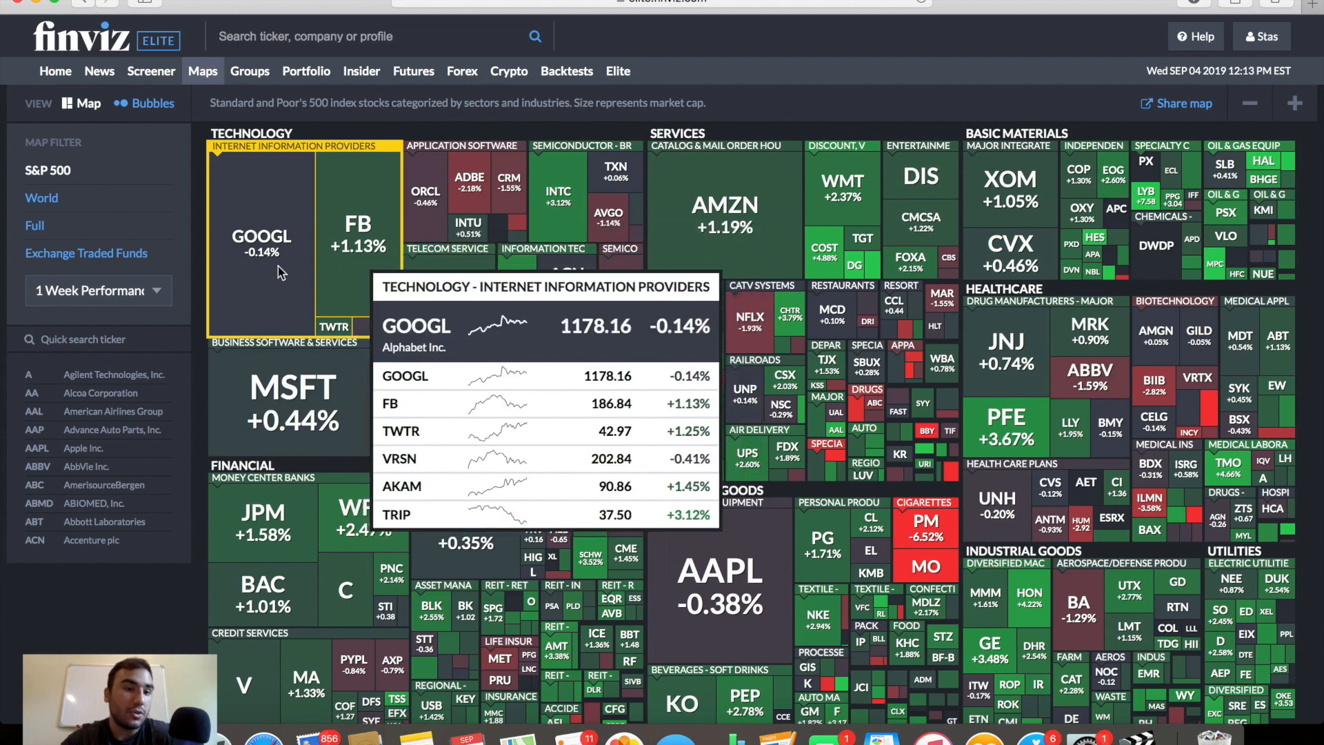
{"action": "mouse_move", "coordinate": [703, 585]}
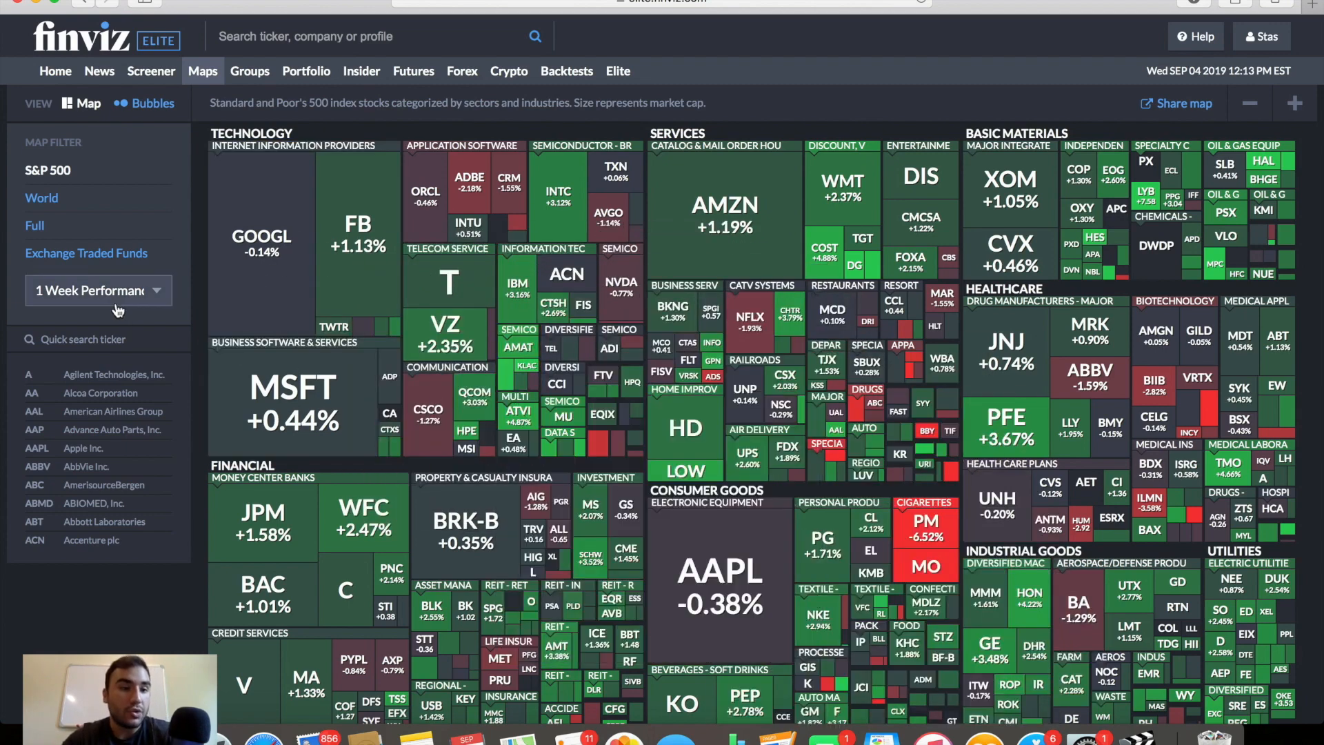
View the S&P 500 map by 3 Months Performance, followed by 1 Year Performance.
{"action": "left_click", "coordinate": [117, 309]}
{"action": "left_click", "coordinate": [108, 388]}
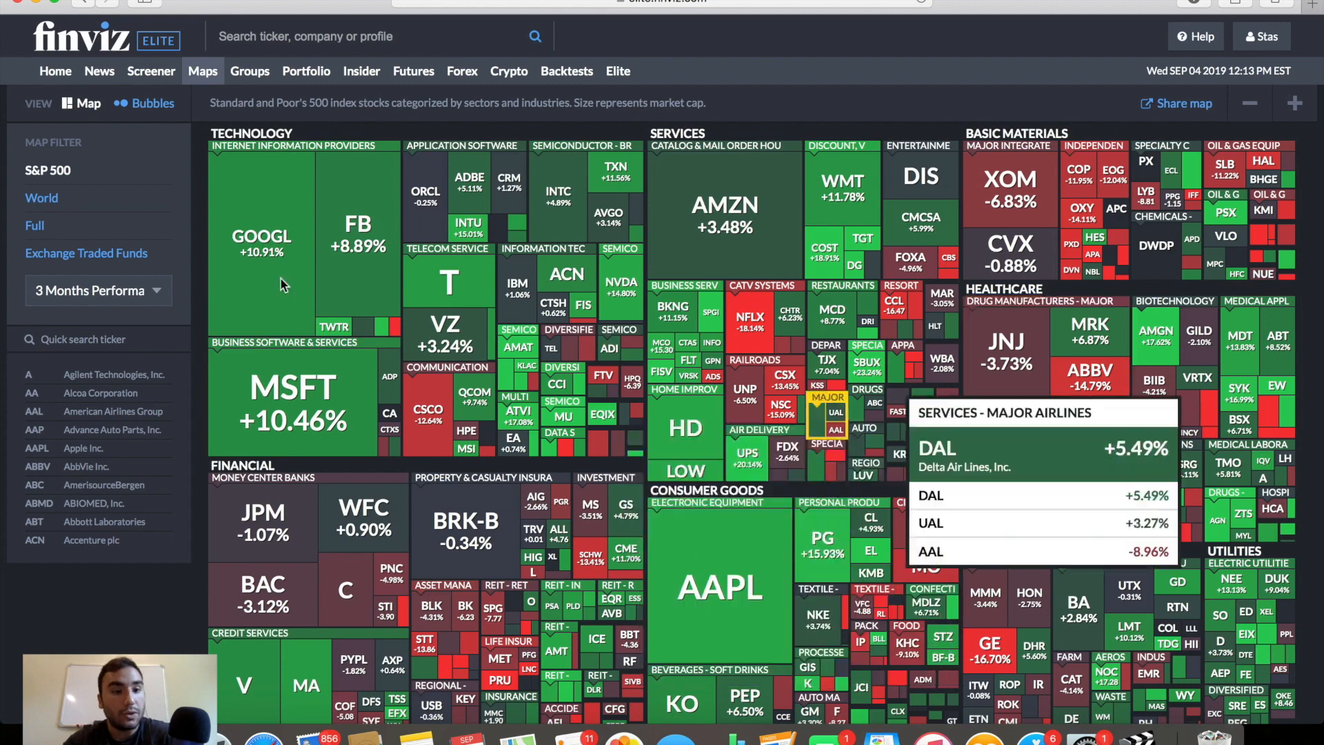
{"action": "left_click", "coordinate": [109, 293]}
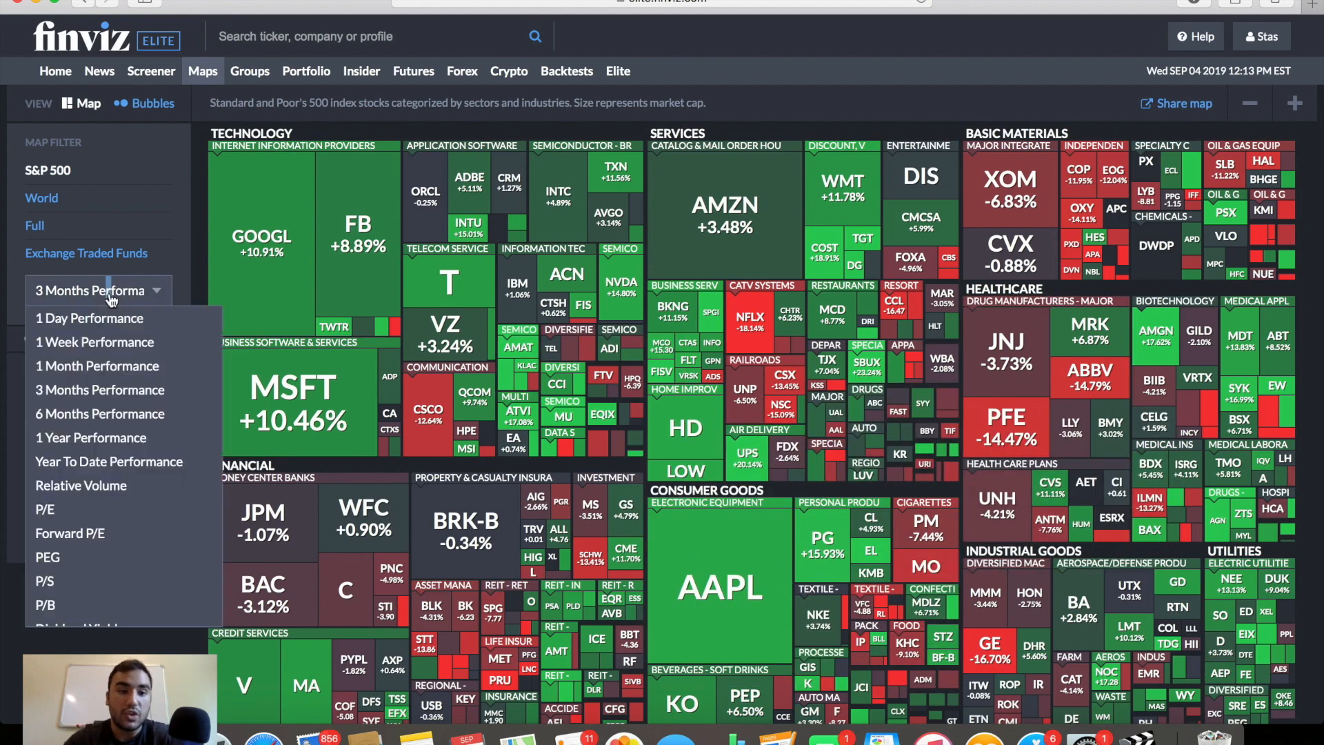
{"action": "left_click", "coordinate": [109, 440]}
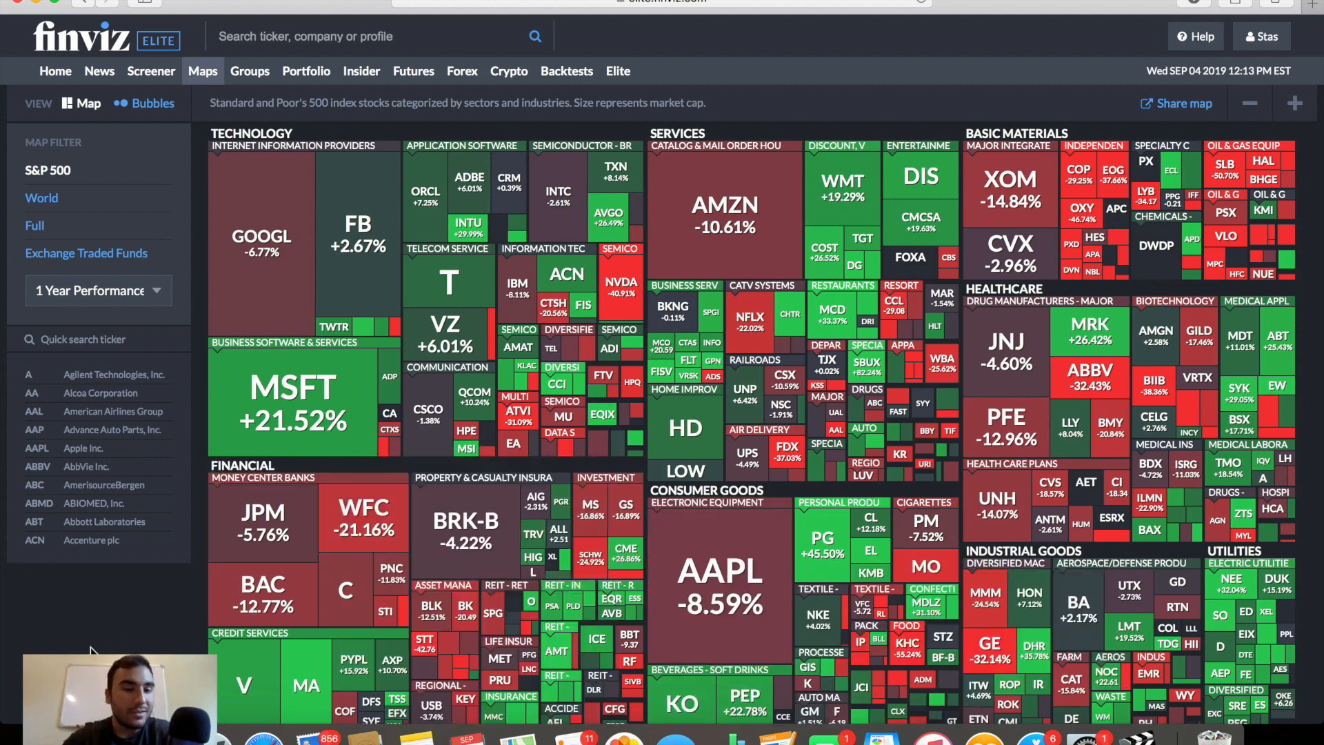
Zoom in on the Financial sector's money center banks and examine BAC's one-year performance against its competitors.
{"action": "scroll", "coordinate": [92, 650], "scroll_direction": "down", "scroll_amount": 2}
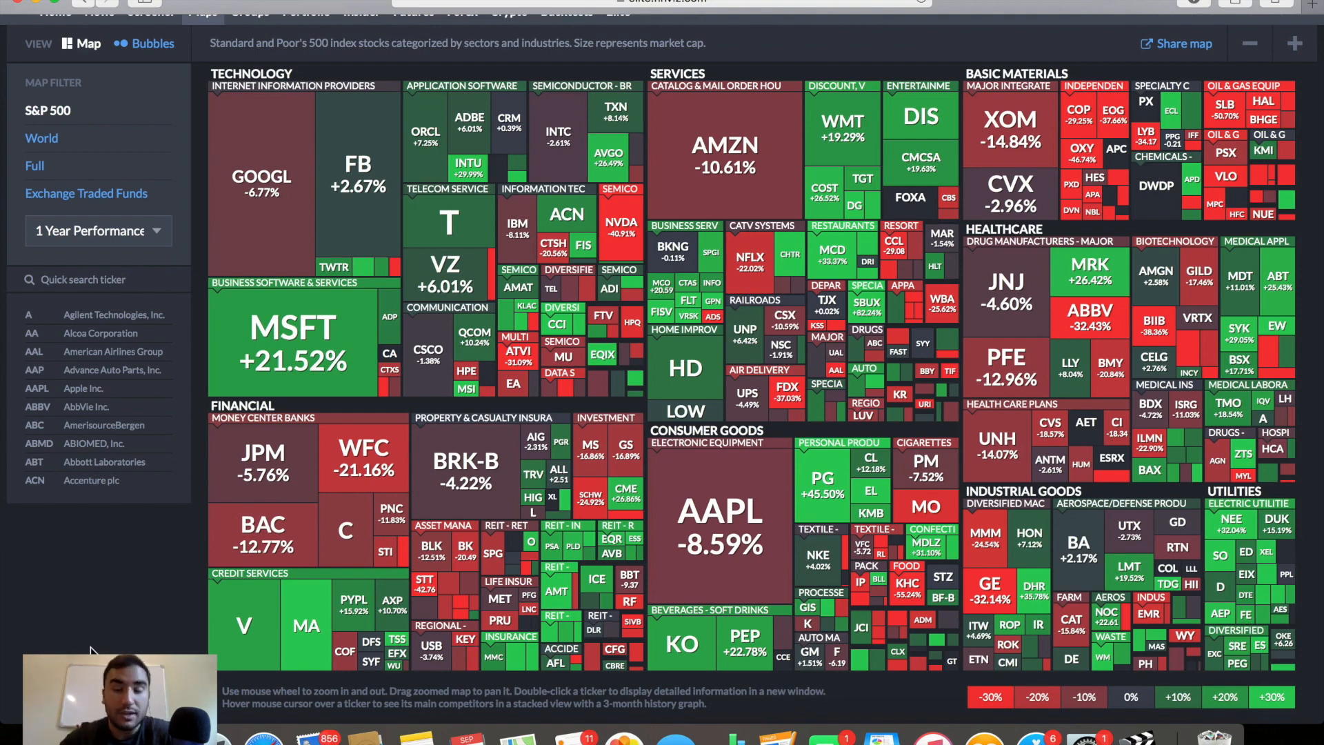
{"action": "mouse_move", "coordinate": [228, 531]}
{"action": "scroll", "coordinate": [231, 532], "scroll_direction": "up", "scroll_amount": 5}
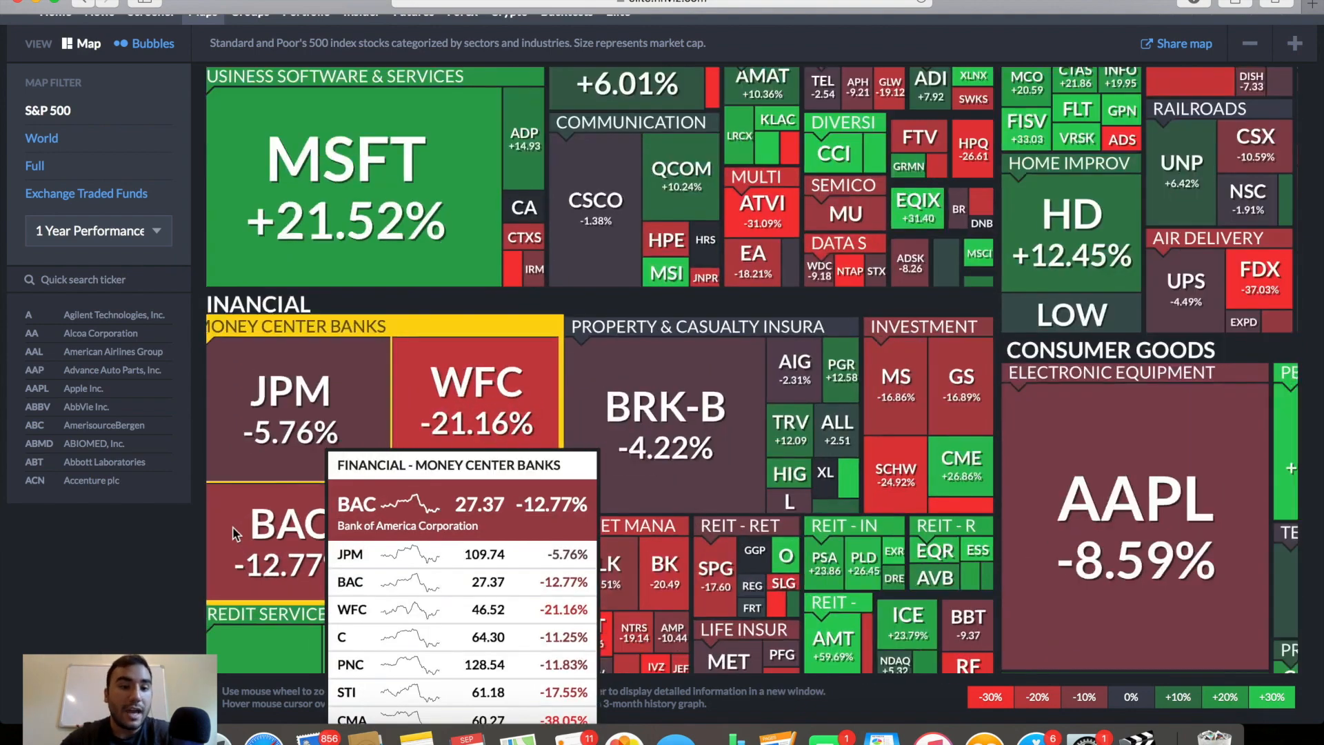
{"action": "scroll", "coordinate": [233, 533], "scroll_direction": "up", "scroll_amount": 2}
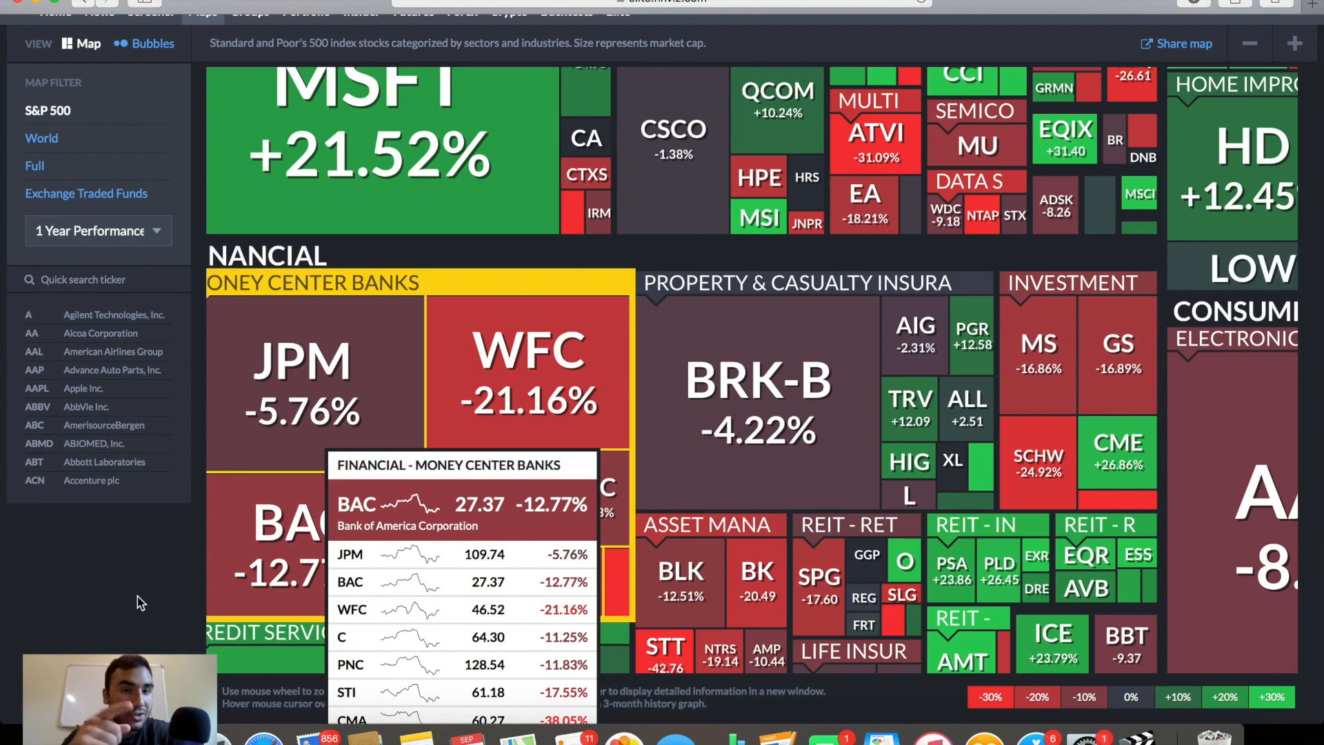
{"action": "scroll", "coordinate": [138, 598], "scroll_direction": "up", "scroll_amount": 2}
Open the stock screener and review its Fundamental filters, including EPS growth, sales growth, PEG and institutional ownership.
{"action": "left_click", "coordinate": [151, 71]}
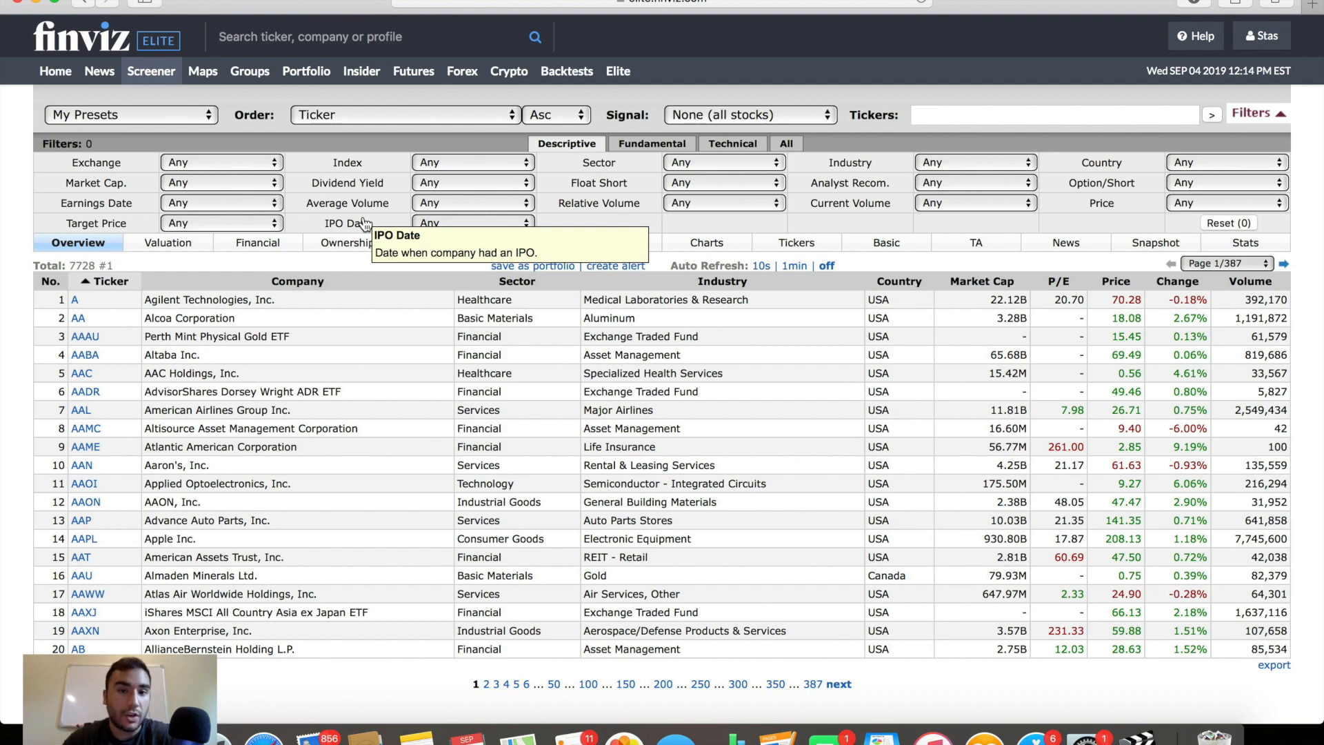
{"action": "left_click", "coordinate": [633, 145]}
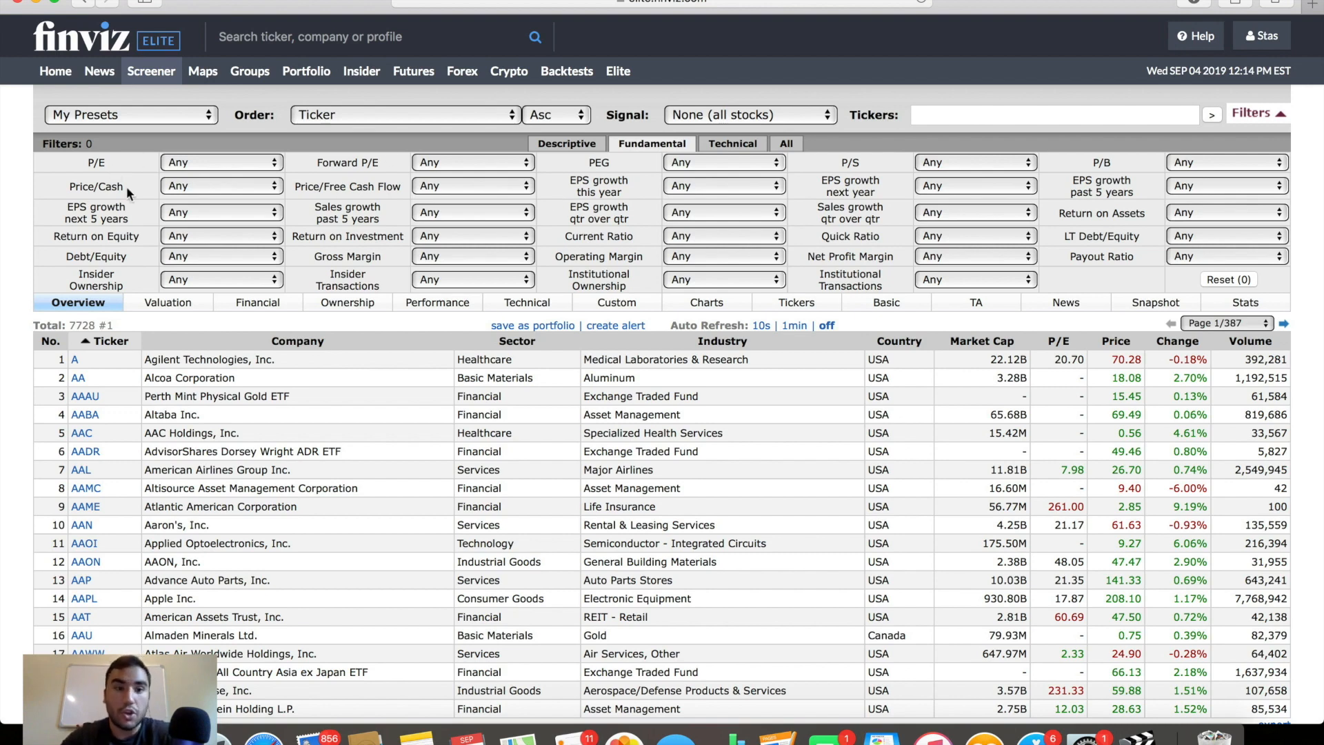
{"action": "mouse_move", "coordinate": [126, 211]}
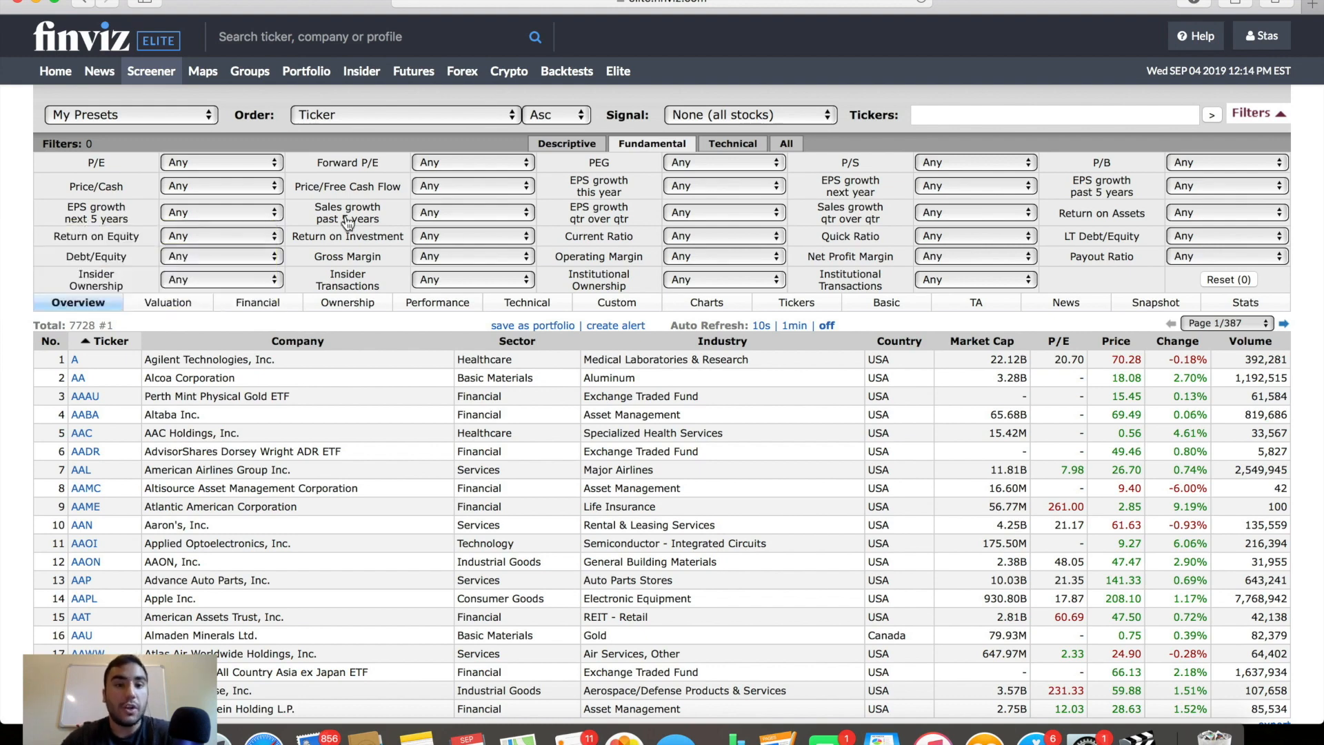
{"action": "mouse_move", "coordinate": [347, 222]}
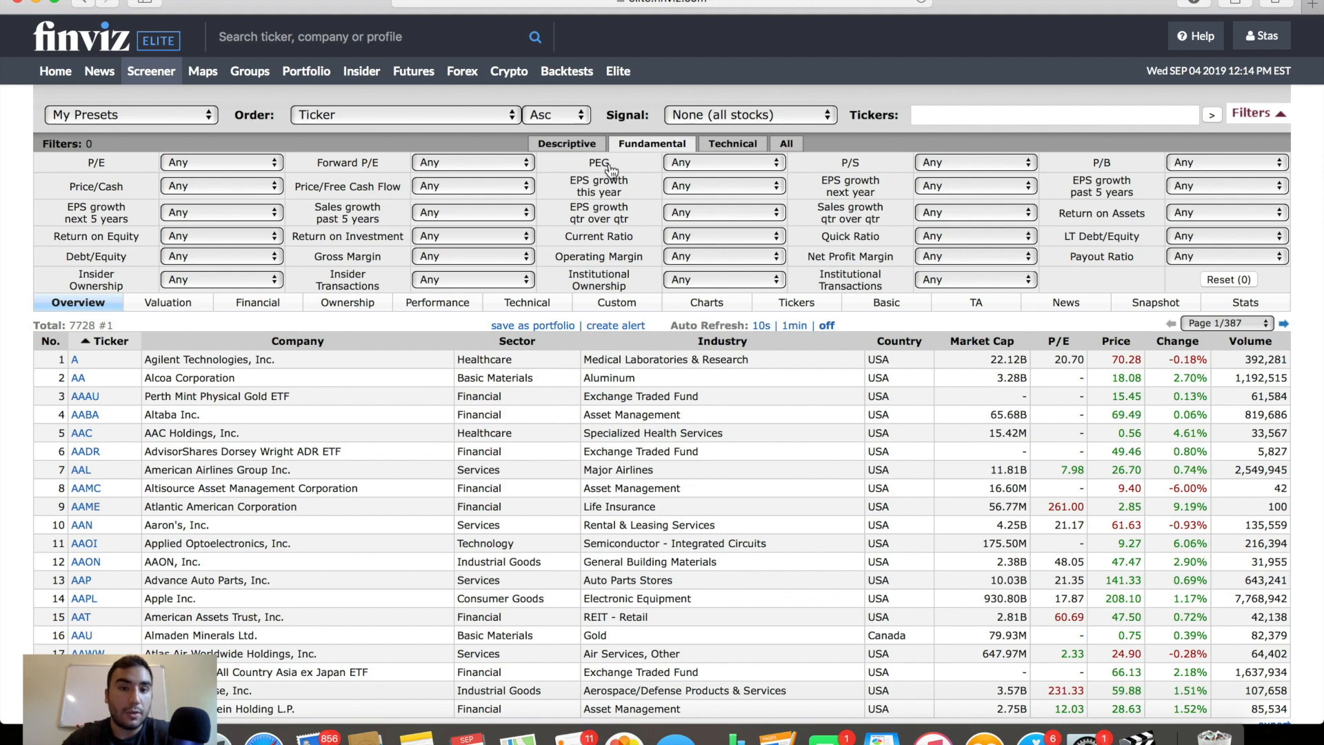
{"action": "mouse_move", "coordinate": [608, 170]}
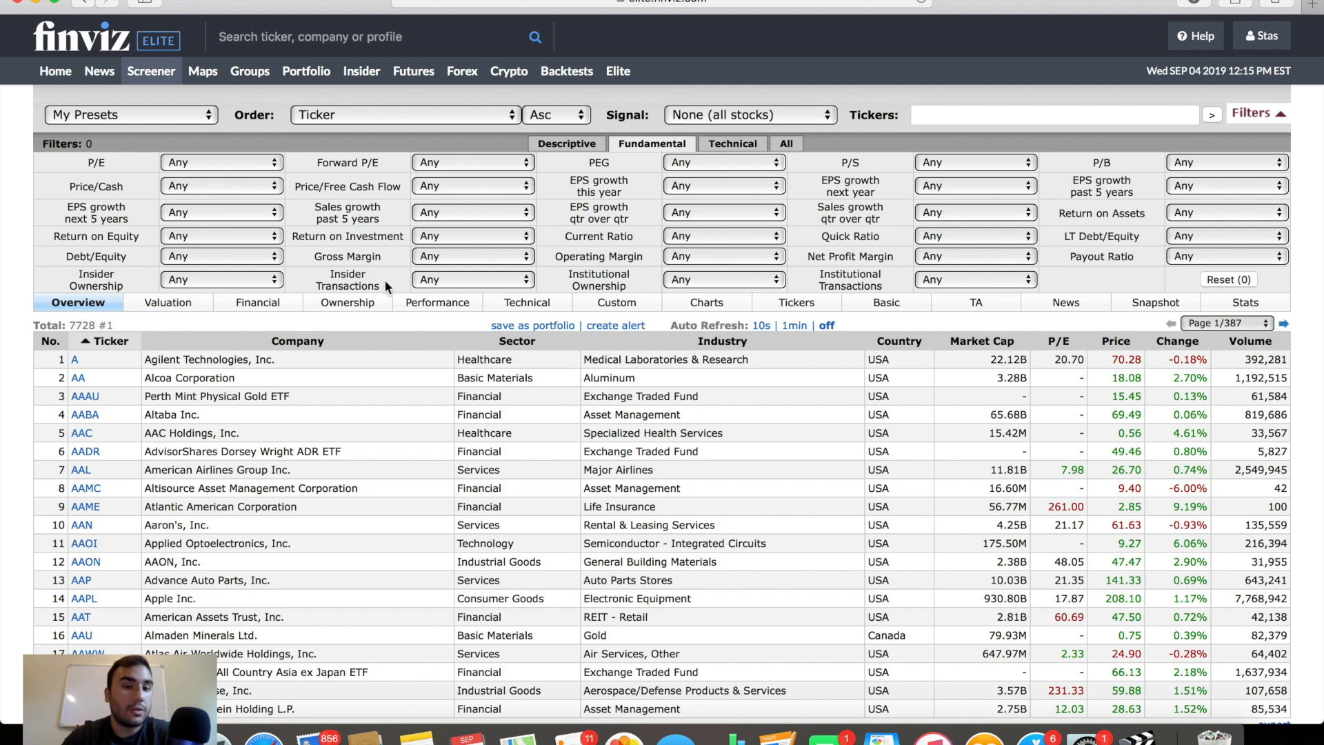
{"action": "mouse_move", "coordinate": [624, 288]}
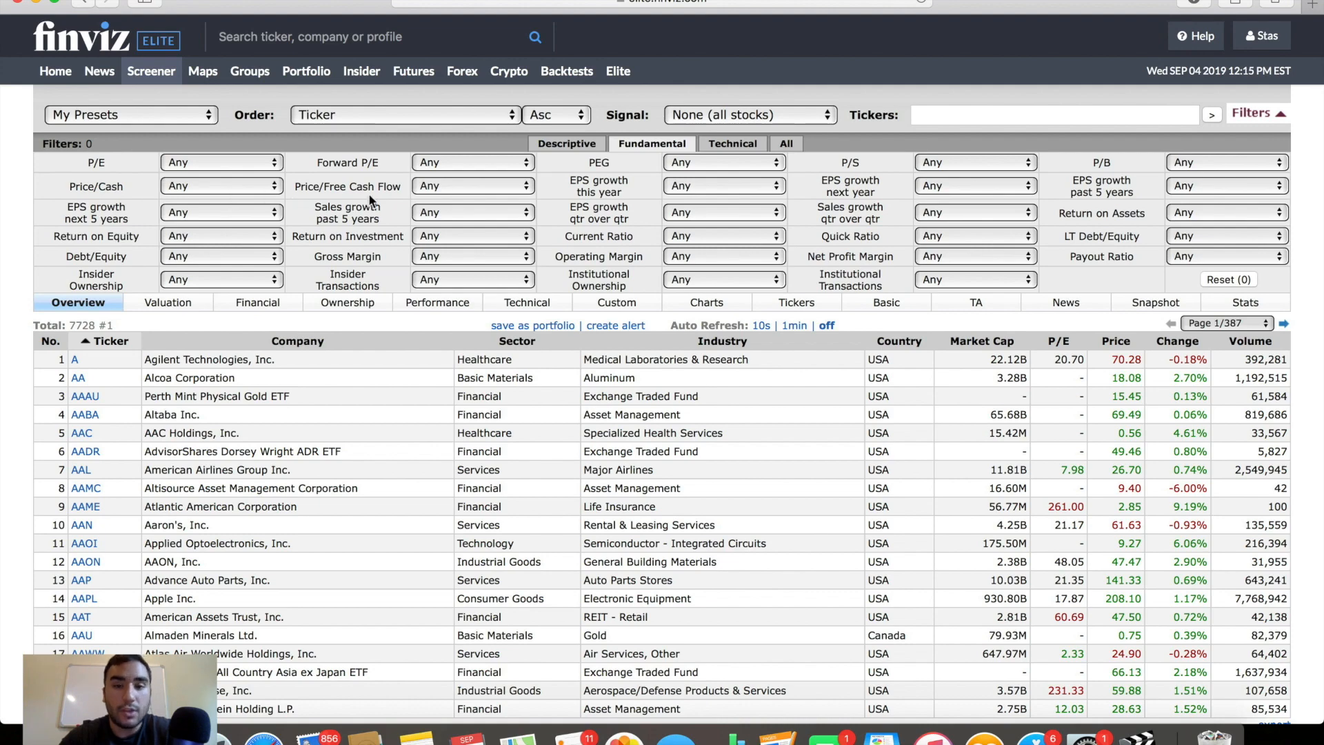
Show the screener's Technical filters and browse the options for 20-Day Simple Moving Average, Beta and Candlestick.
{"action": "left_click", "coordinate": [724, 146]}
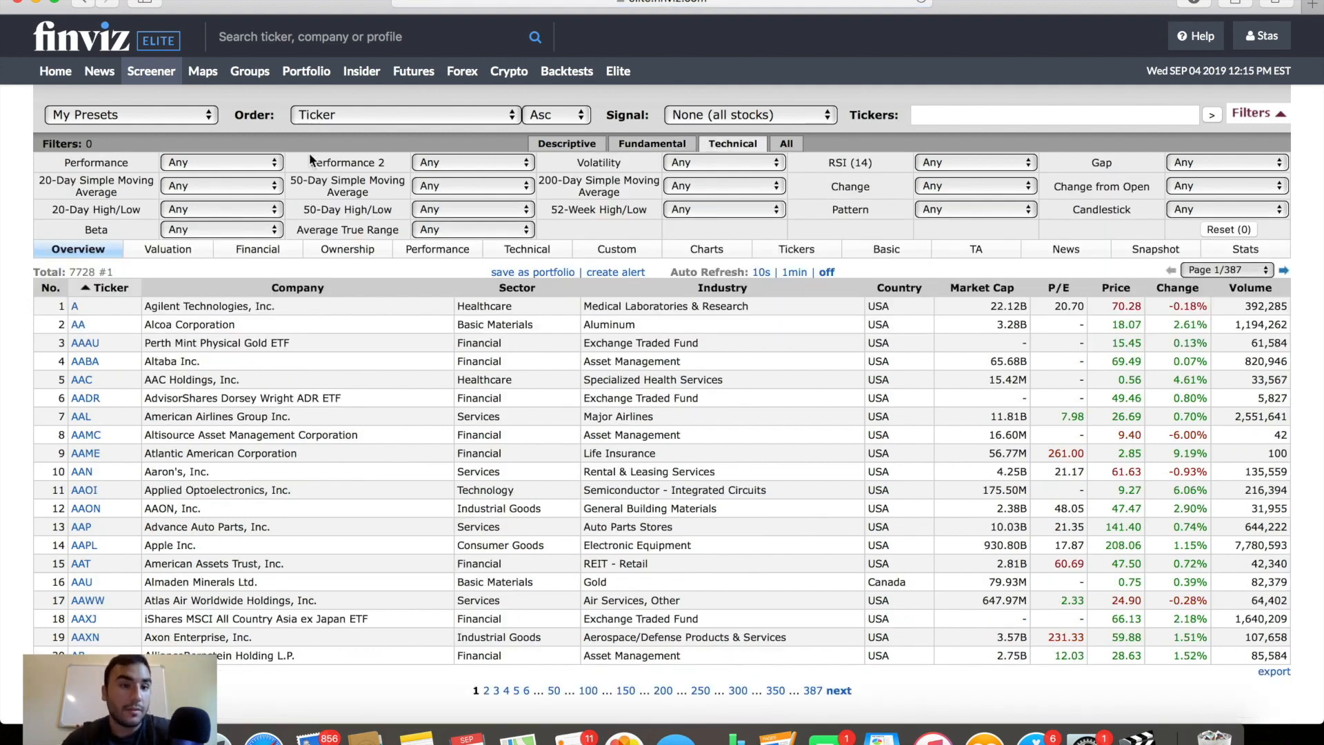
{"action": "left_click", "coordinate": [199, 186]}
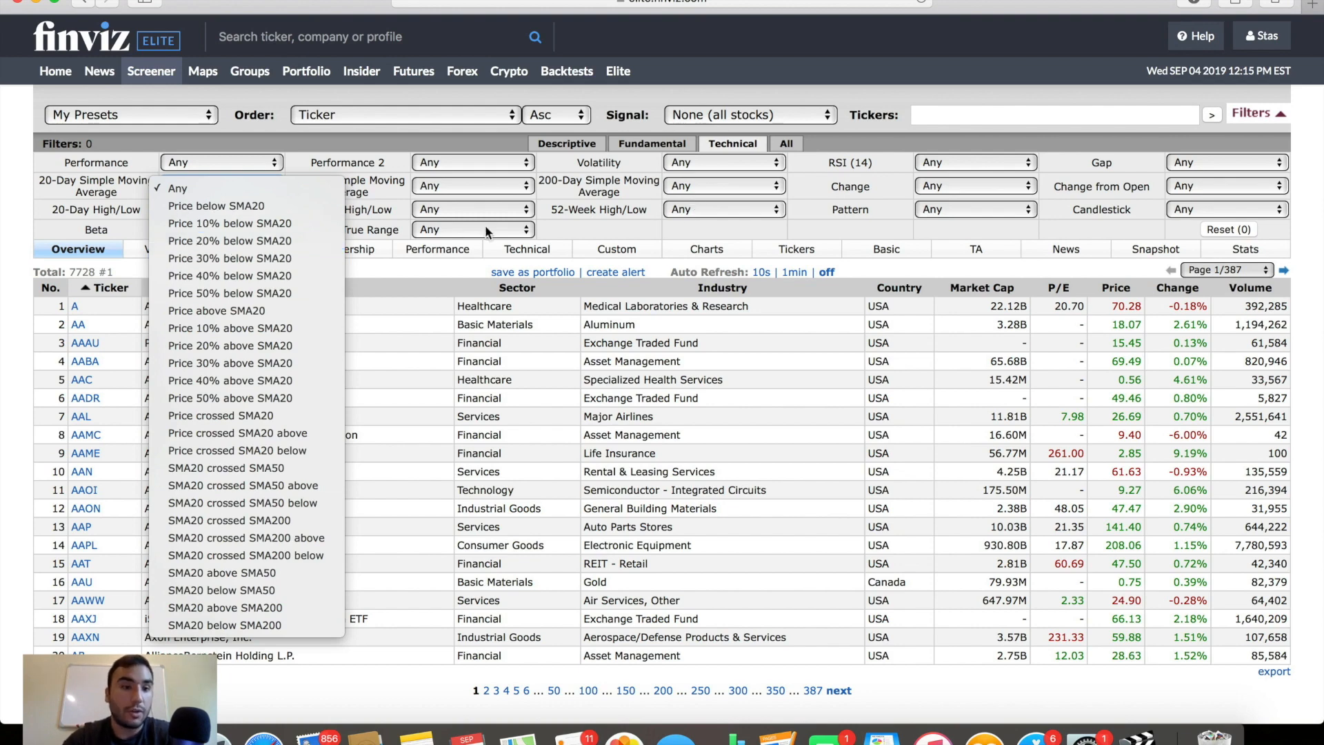
{"action": "left_click", "coordinate": [106, 230]}
{"action": "left_click", "coordinate": [188, 231]}
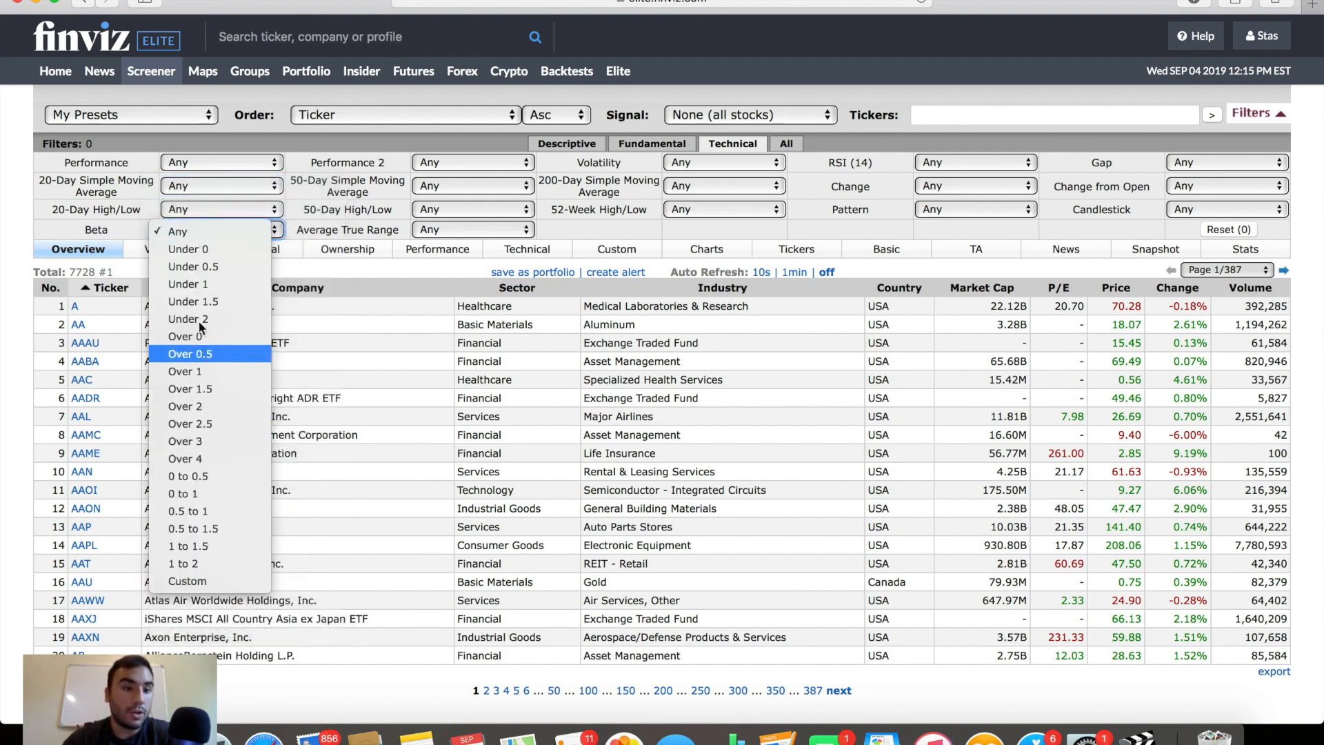
{"action": "left_click", "coordinate": [207, 232]}
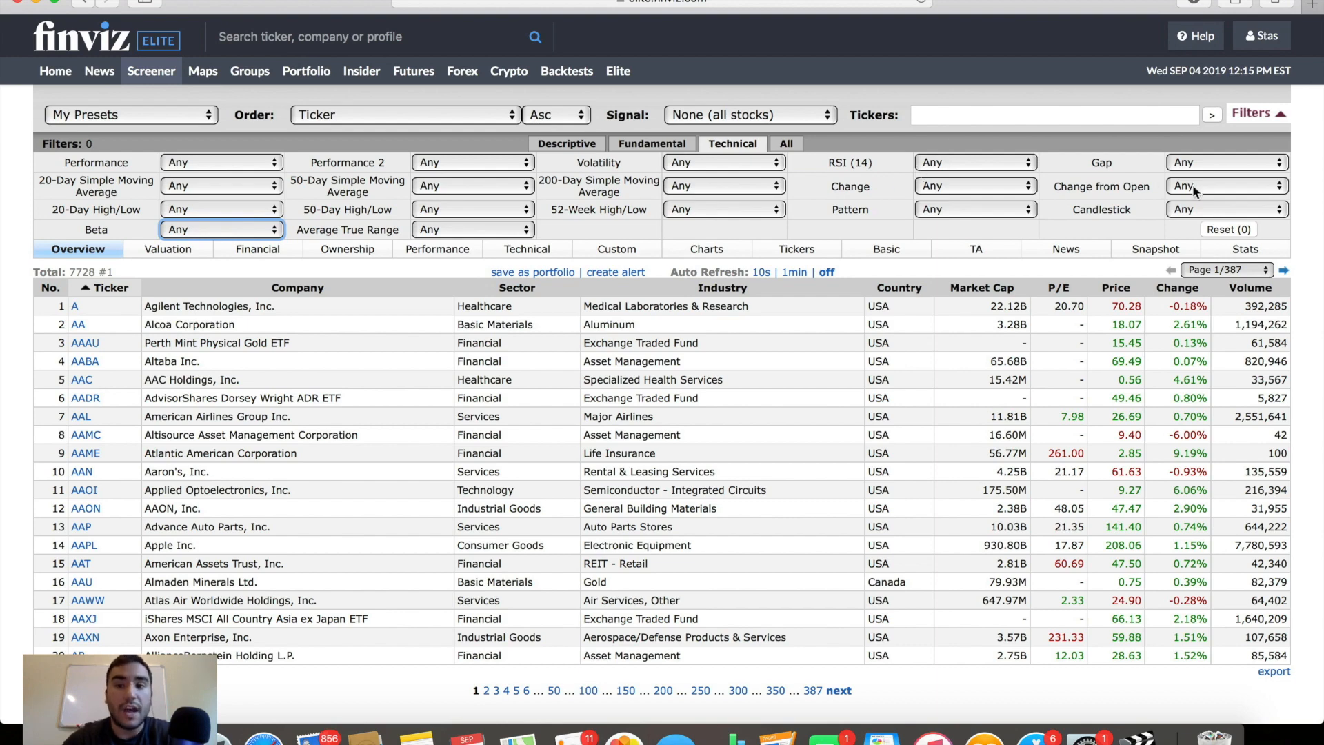
{"action": "left_click", "coordinate": [1191, 208]}
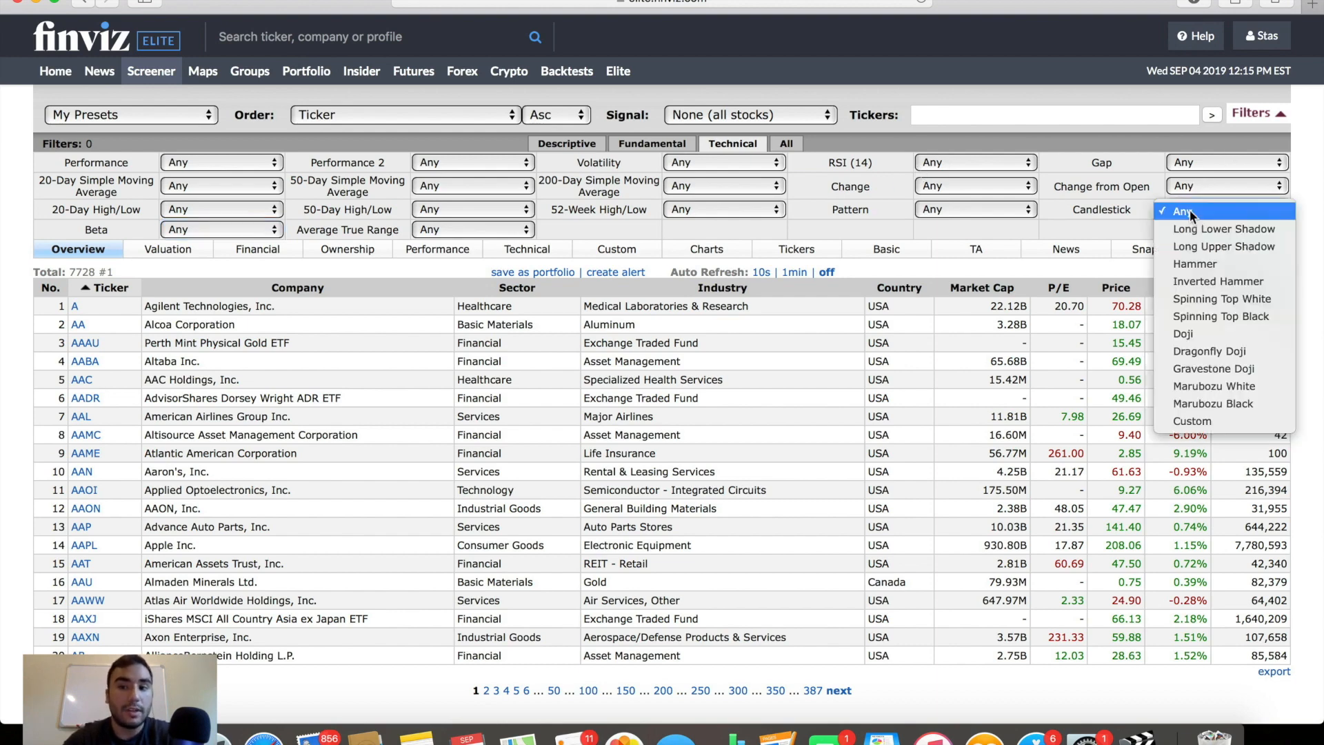
{"action": "left_click", "coordinate": [817, 227]}
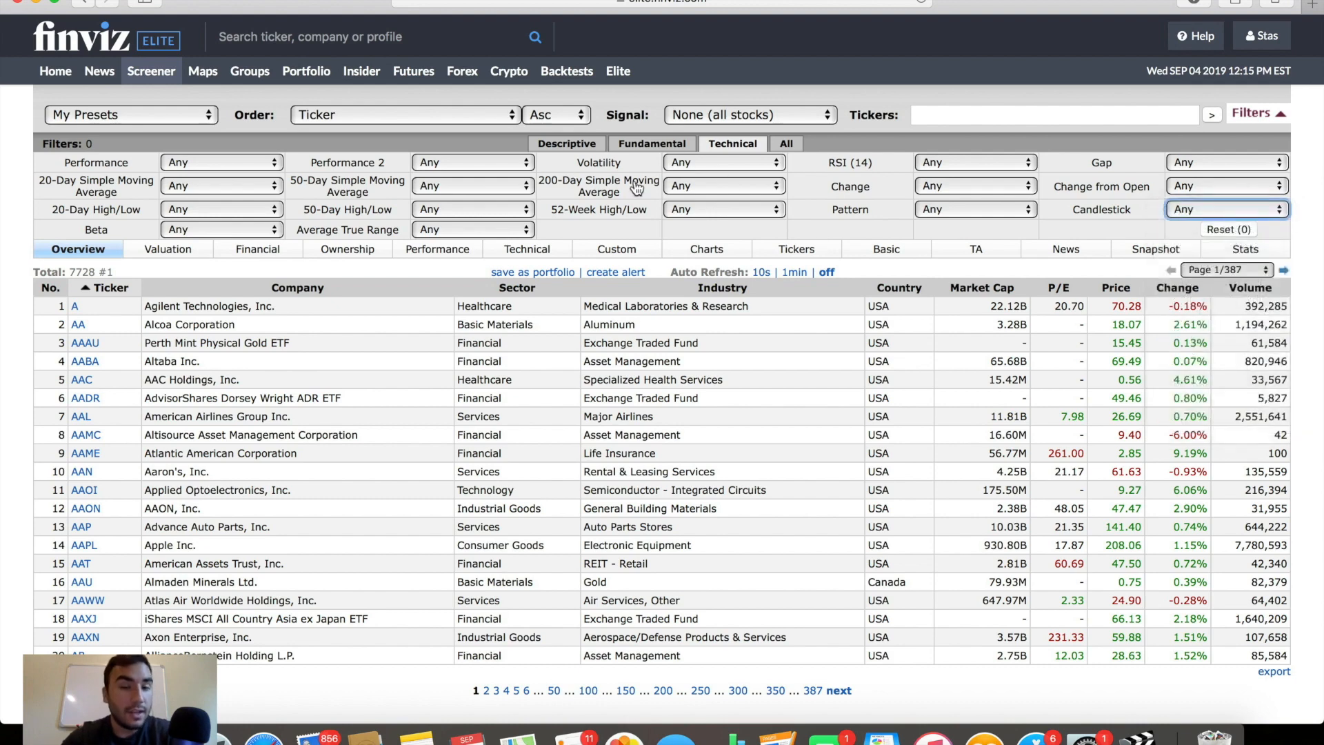
{"action": "mouse_move", "coordinate": [636, 187]}
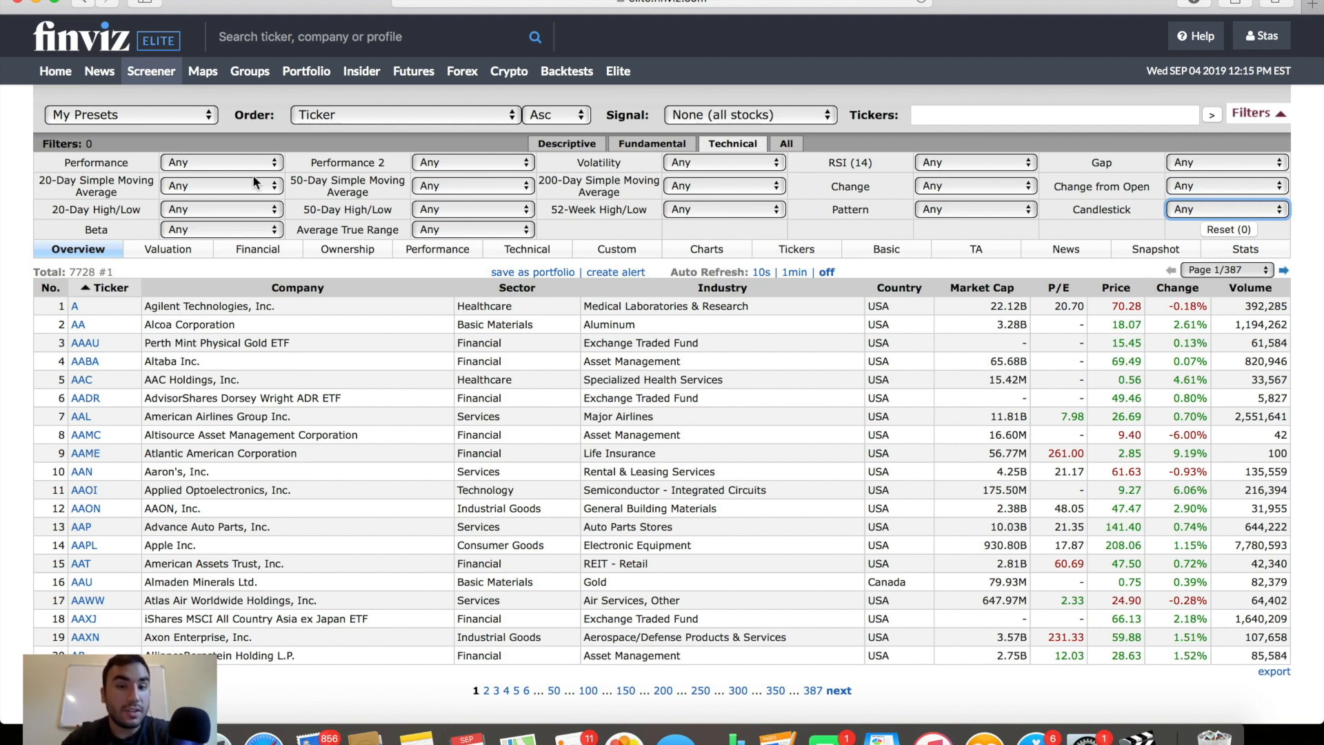
In the Descriptive filters, set Market Cap. to Large ($10bln to $200bln) and Dividend Yield to Over 3%.
{"action": "left_click", "coordinate": [567, 143]}
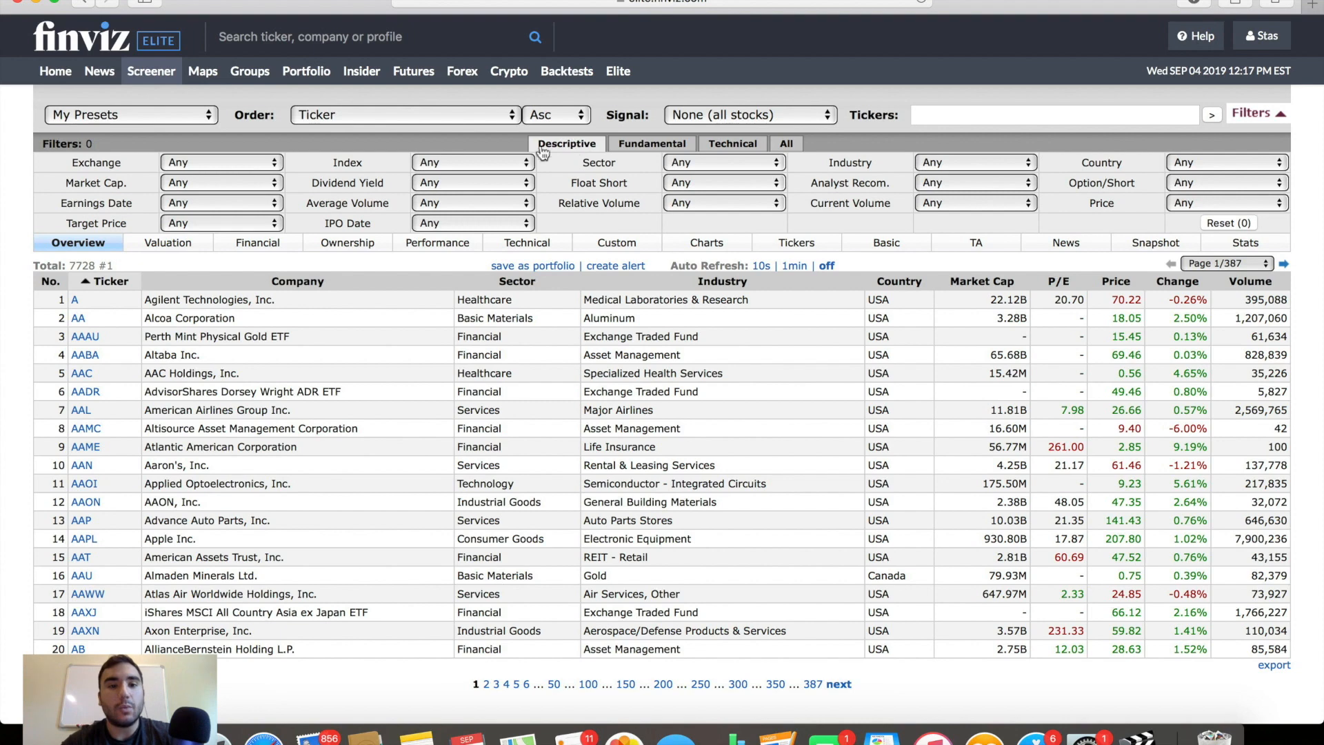
{"action": "mouse_move", "coordinate": [855, 204]}
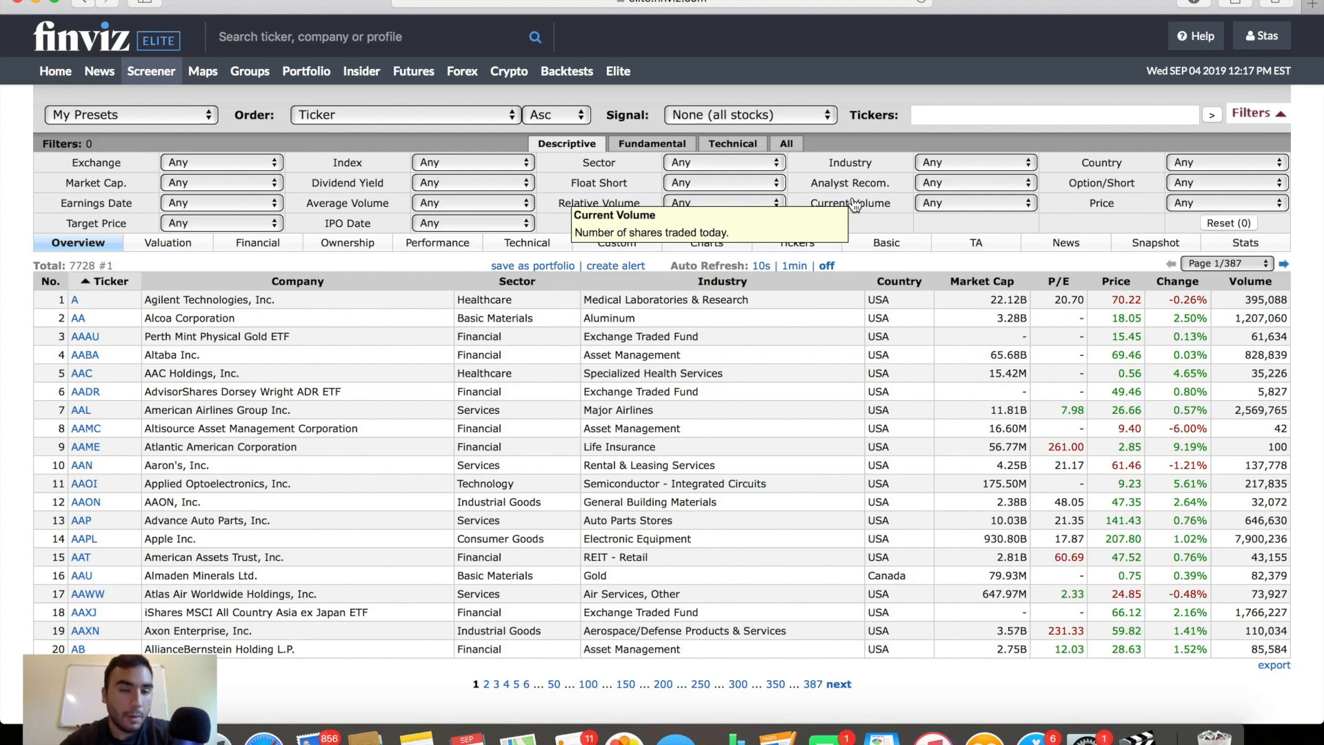
{"action": "left_click", "coordinate": [204, 185]}
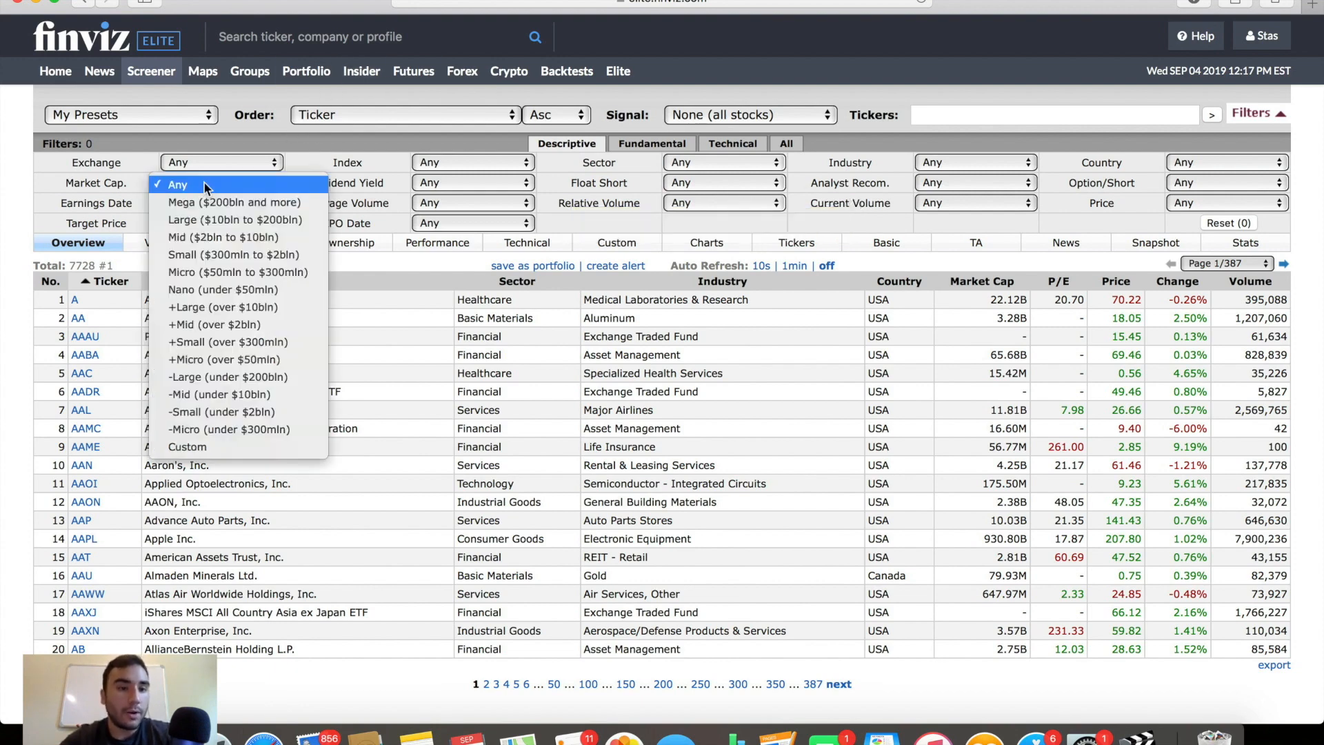
{"action": "left_click", "coordinate": [216, 230]}
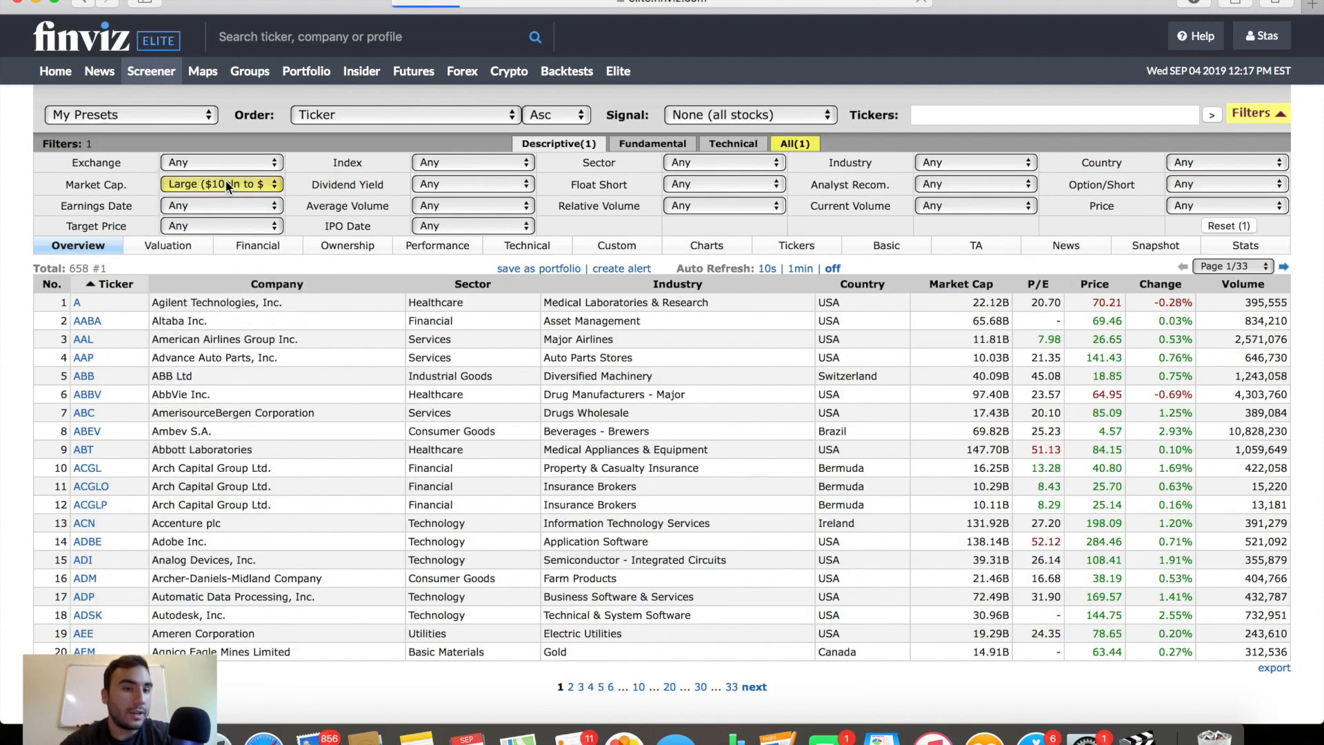
{"action": "left_click", "coordinate": [225, 181]}
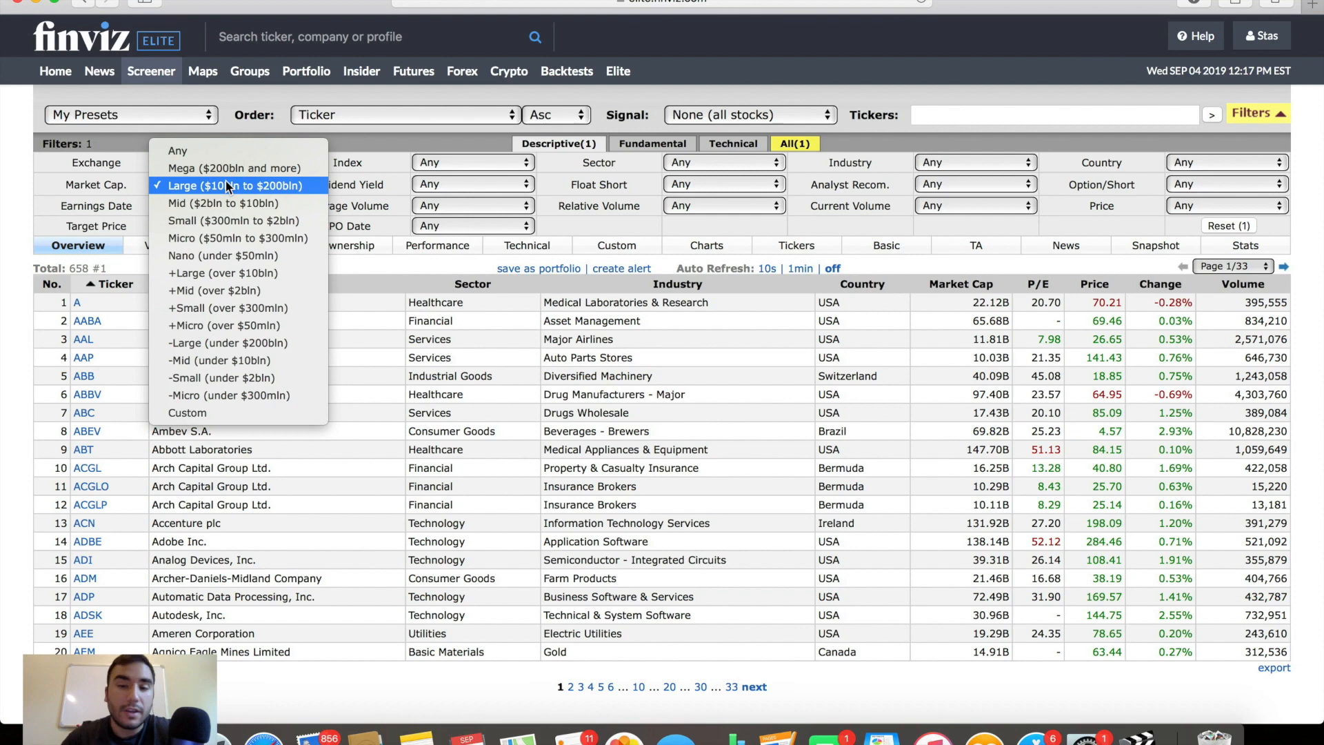
{"action": "left_click", "coordinate": [227, 186]}
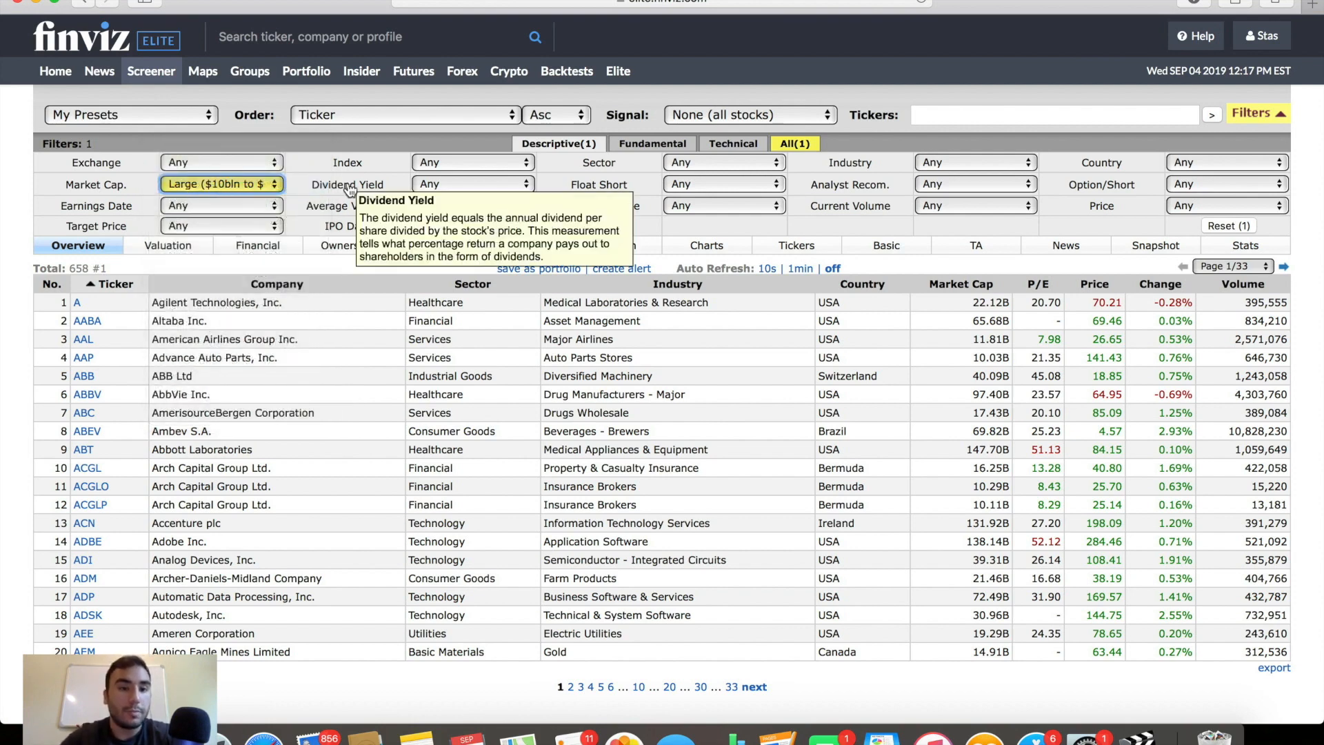
{"action": "left_click", "coordinate": [481, 183]}
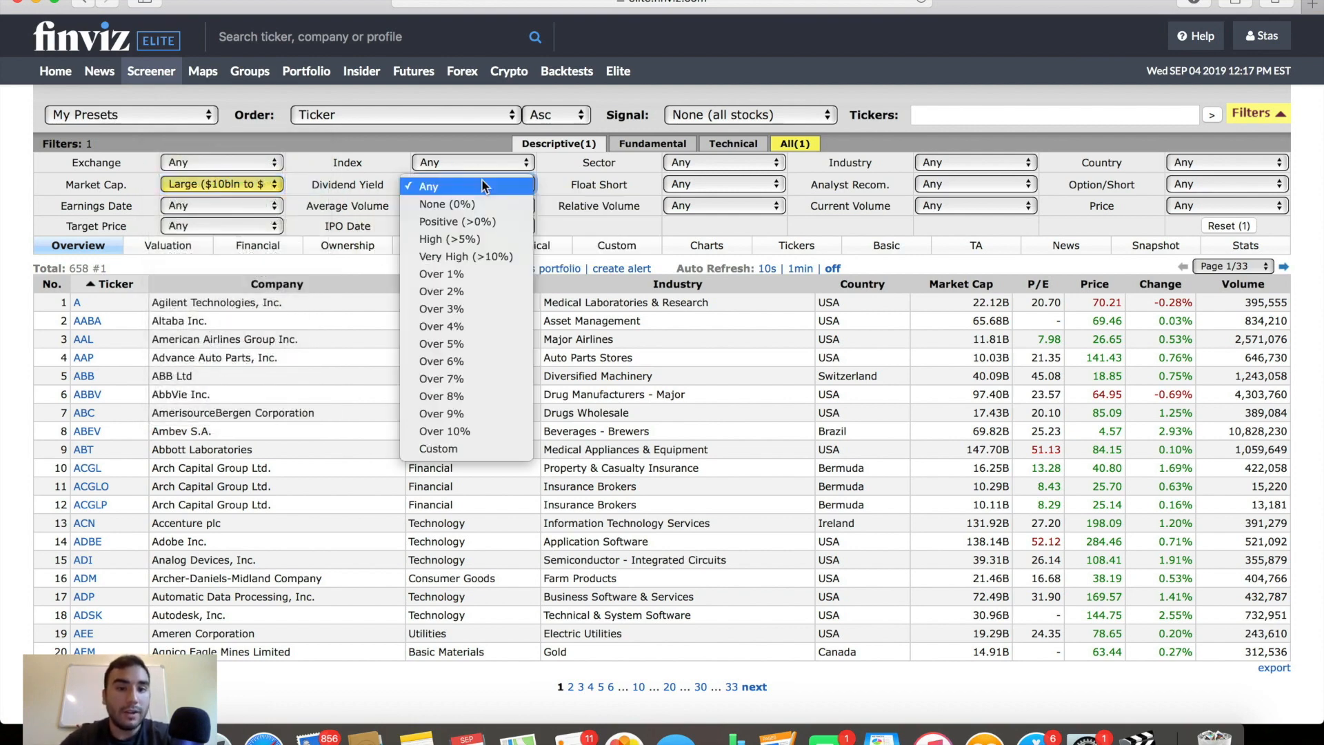
{"action": "left_click", "coordinate": [482, 307]}
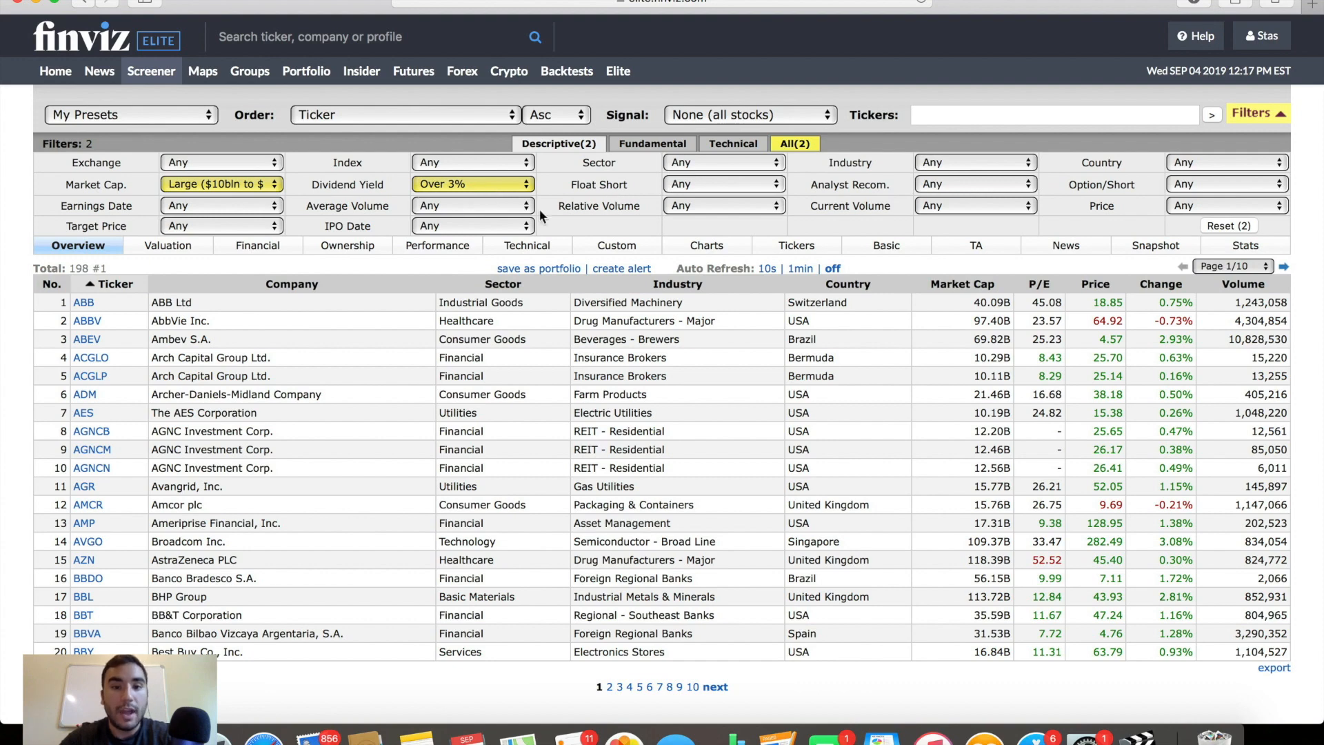
In the Descriptive filters, set Average Volume to Over 1M and Country to USA.
{"action": "left_click", "coordinate": [475, 209]}
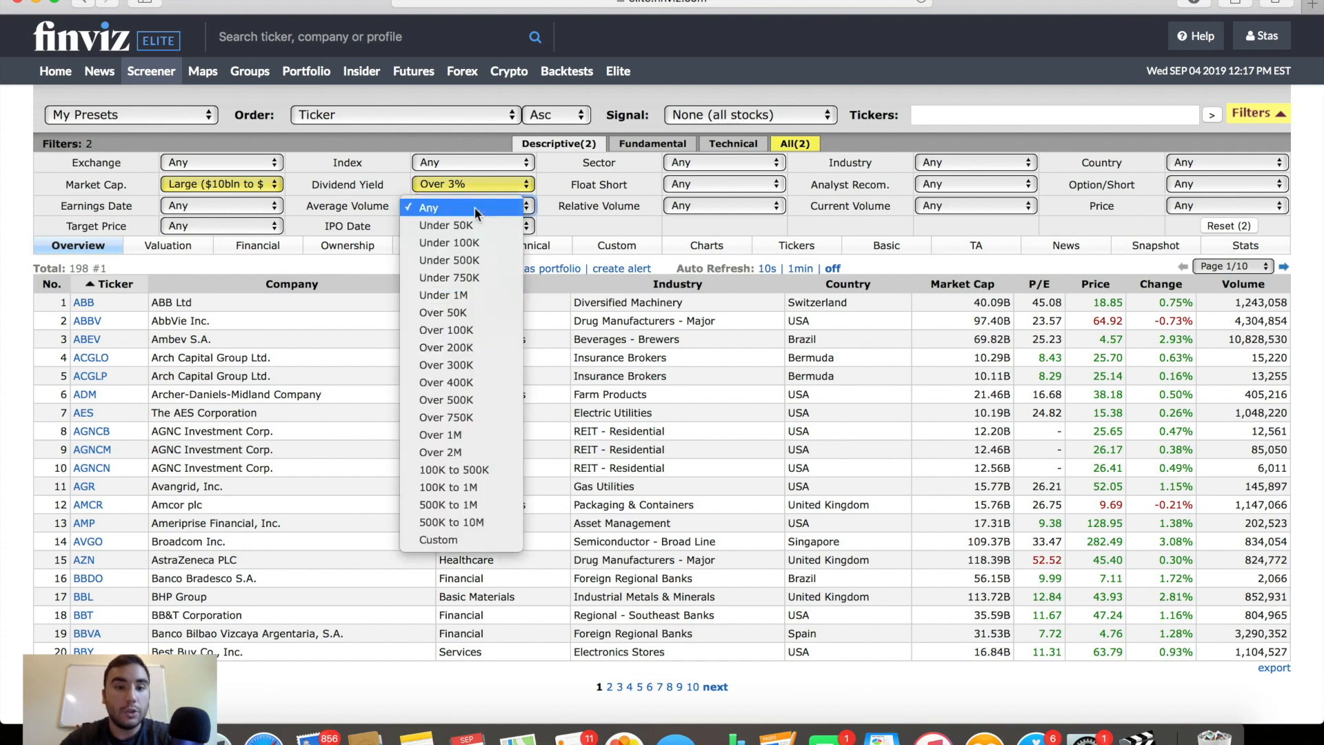
{"action": "left_click", "coordinate": [442, 435]}
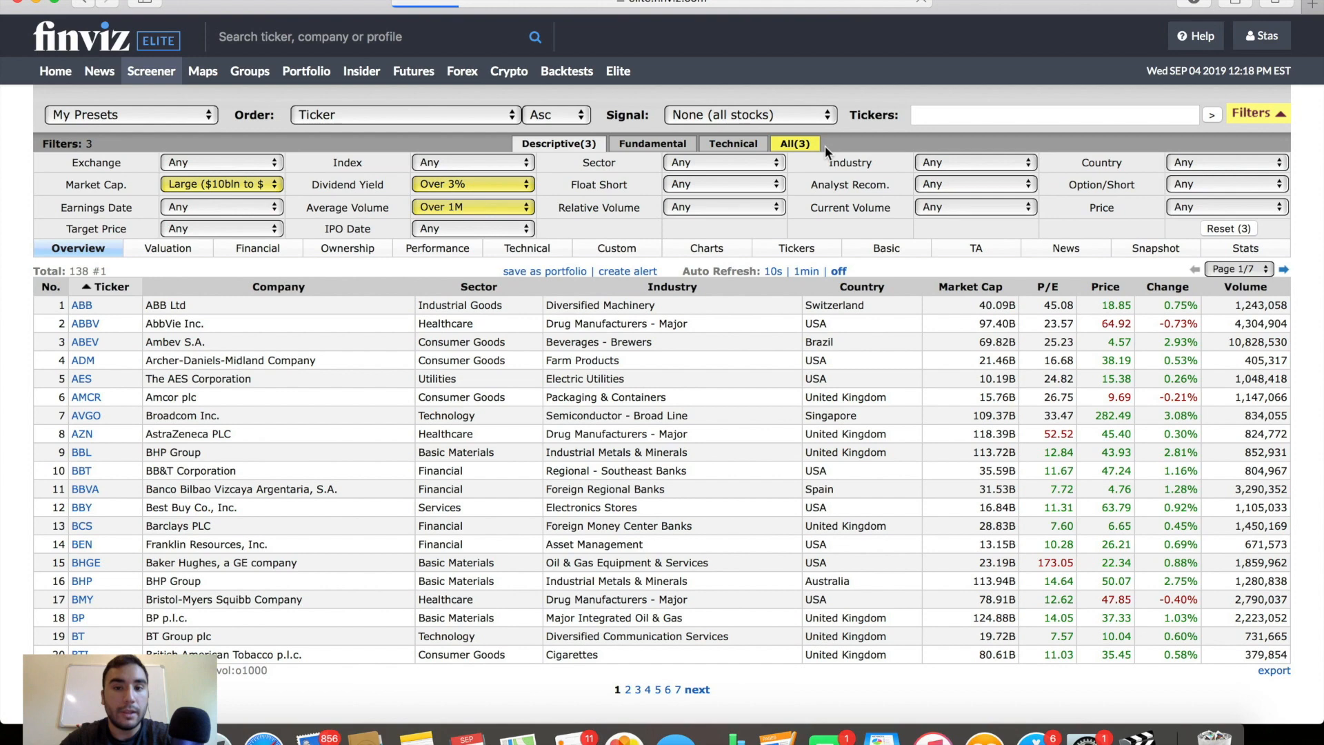
{"action": "left_click", "coordinate": [1186, 163]}
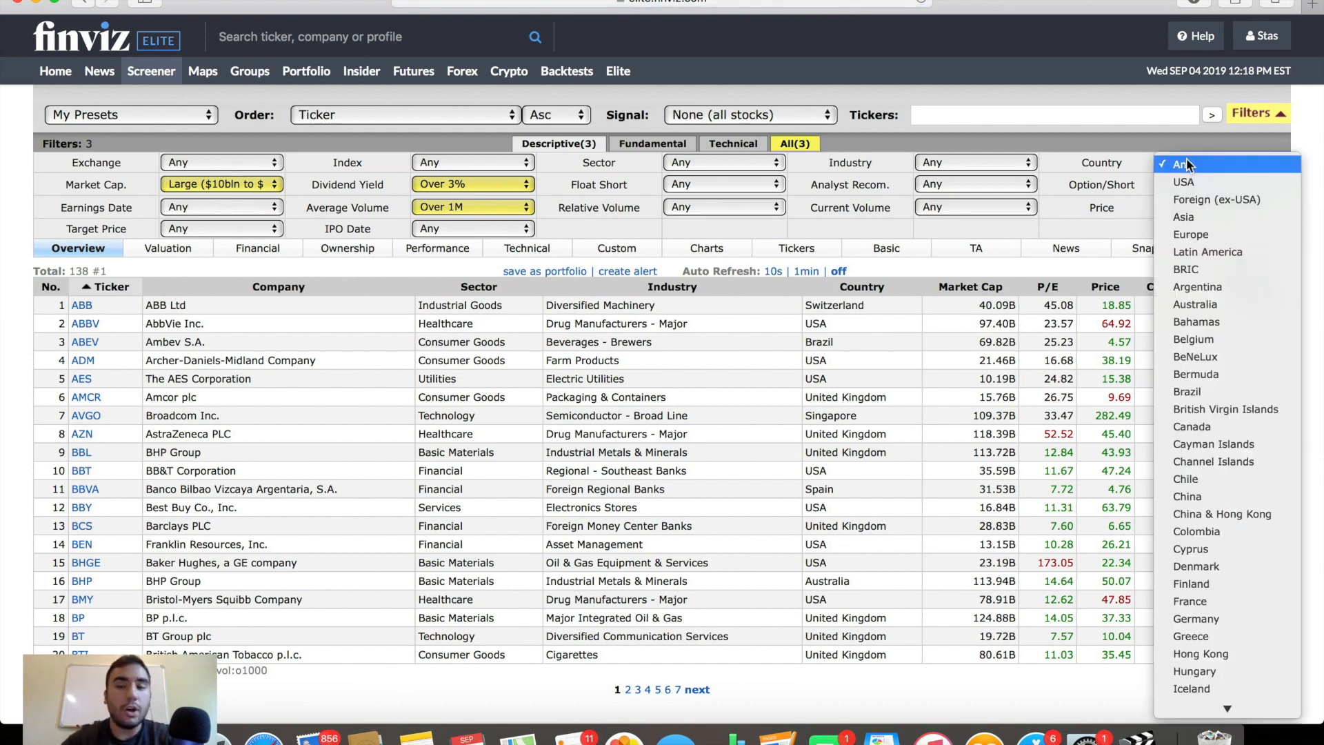
{"action": "left_click", "coordinate": [1218, 183]}
Restrict the screened stocks to a Price of Over $50.
{"action": "left_click", "coordinate": [1215, 208]}
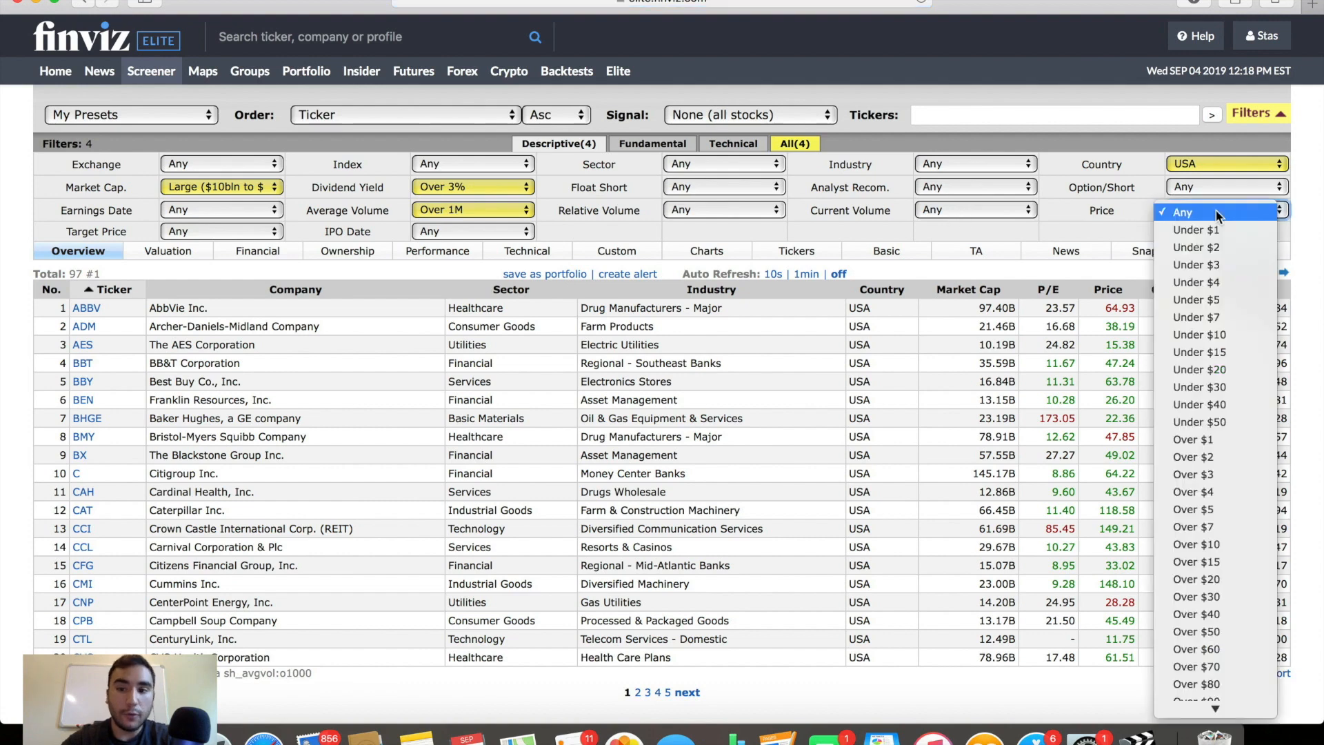
{"action": "scroll", "coordinate": [1215, 467], "scroll_direction": "down", "scroll_amount": 3}
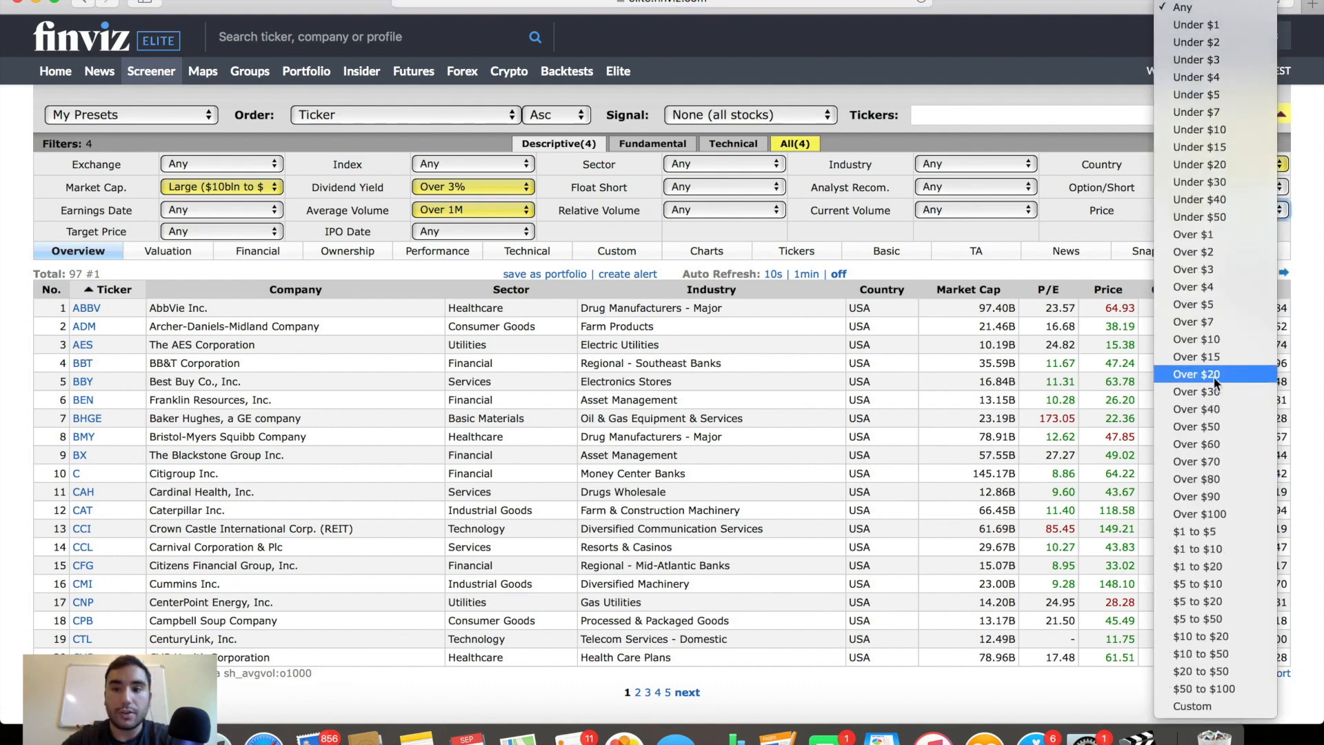
{"action": "left_click", "coordinate": [1223, 427]}
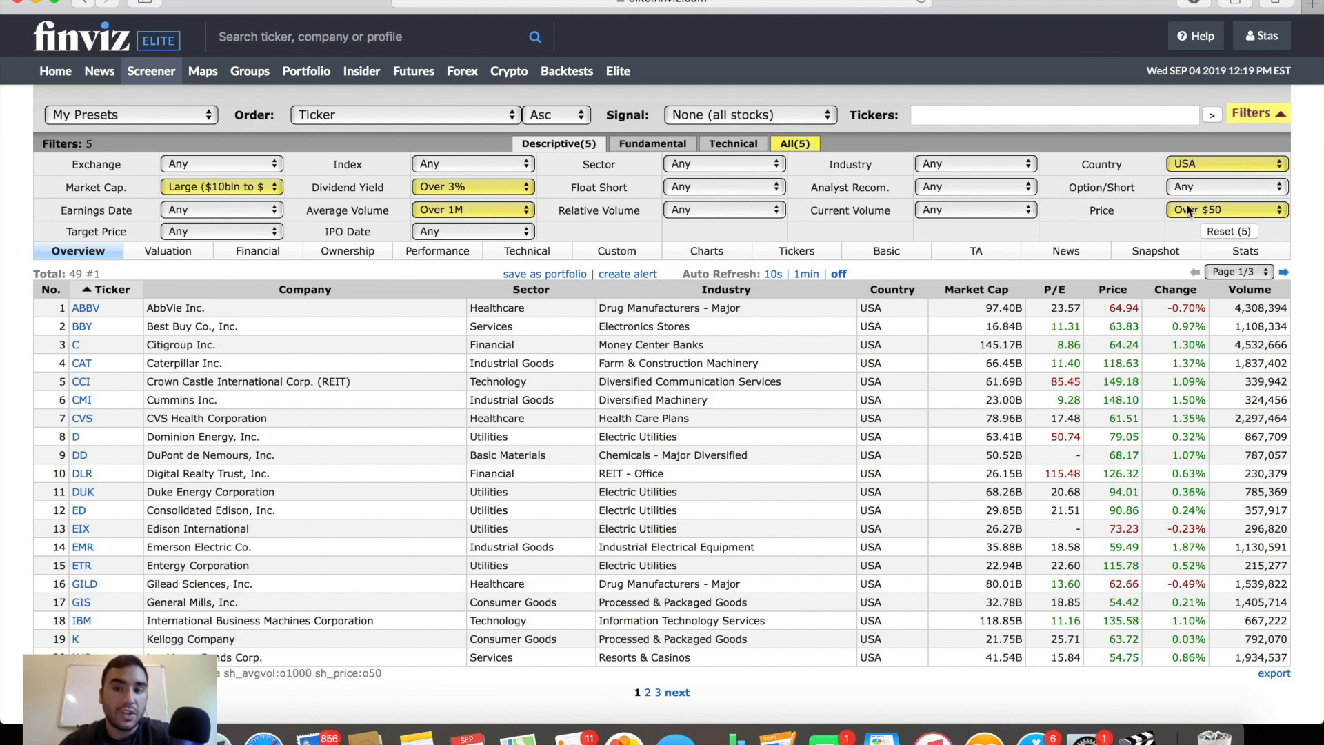
Browse all three pages of the dividend stock results and return to the first page.
{"action": "scroll", "coordinate": [426, 368], "scroll_direction": "down", "scroll_amount": 1}
{"action": "scroll", "coordinate": [423, 364], "scroll_direction": "up", "scroll_amount": 1}
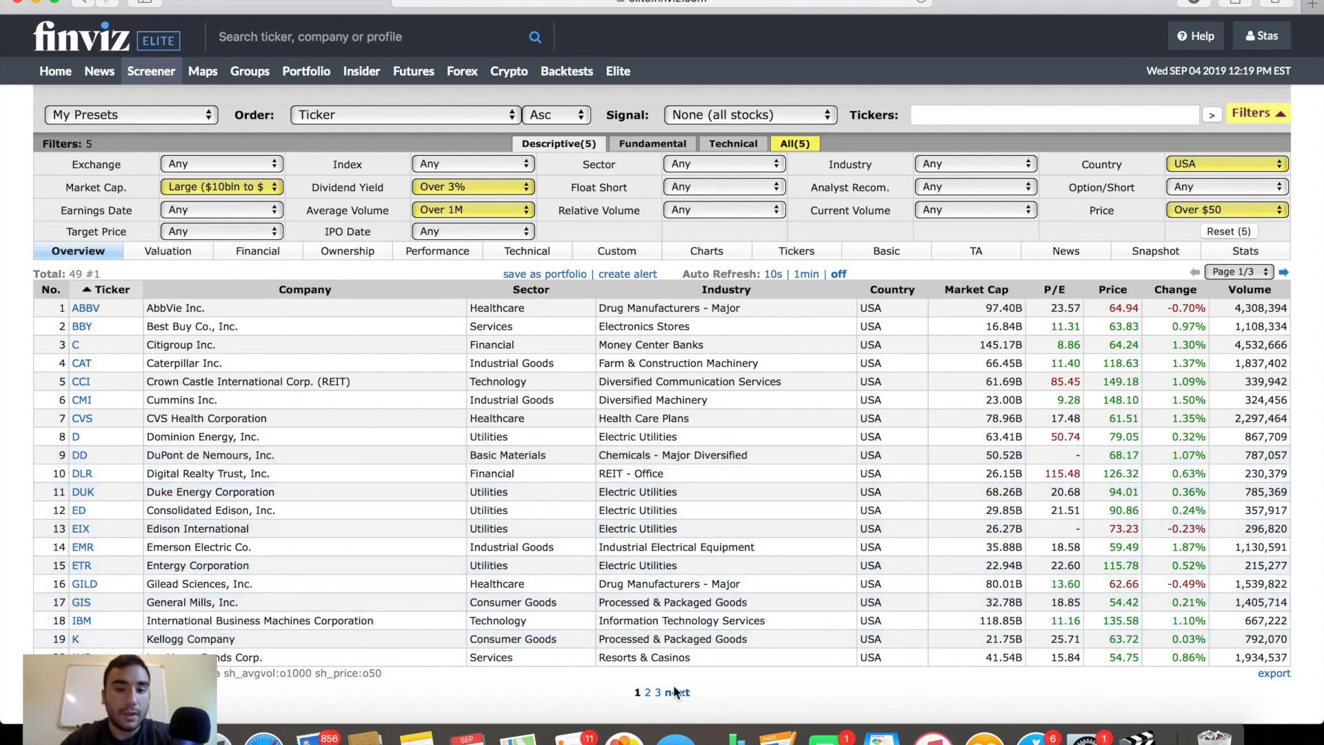
{"action": "left_click", "coordinate": [647, 692]}
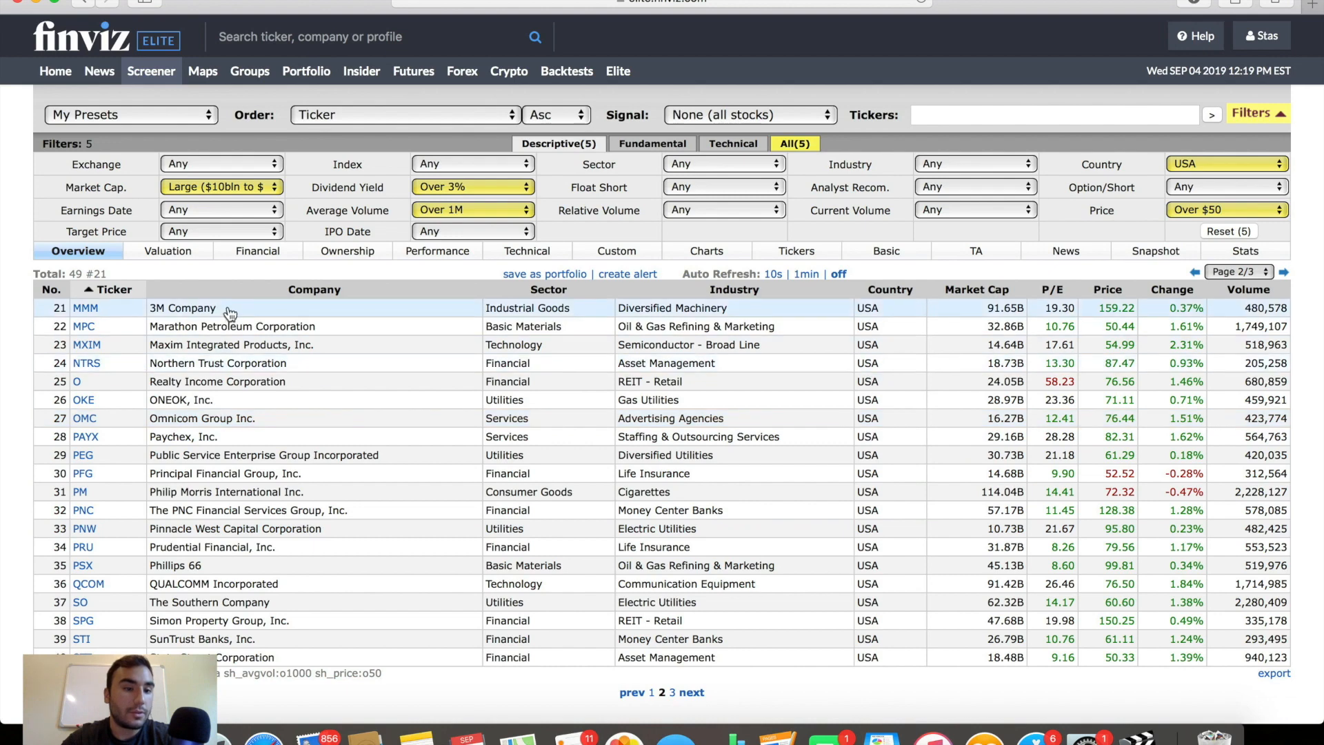
{"action": "left_click", "coordinate": [671, 693]}
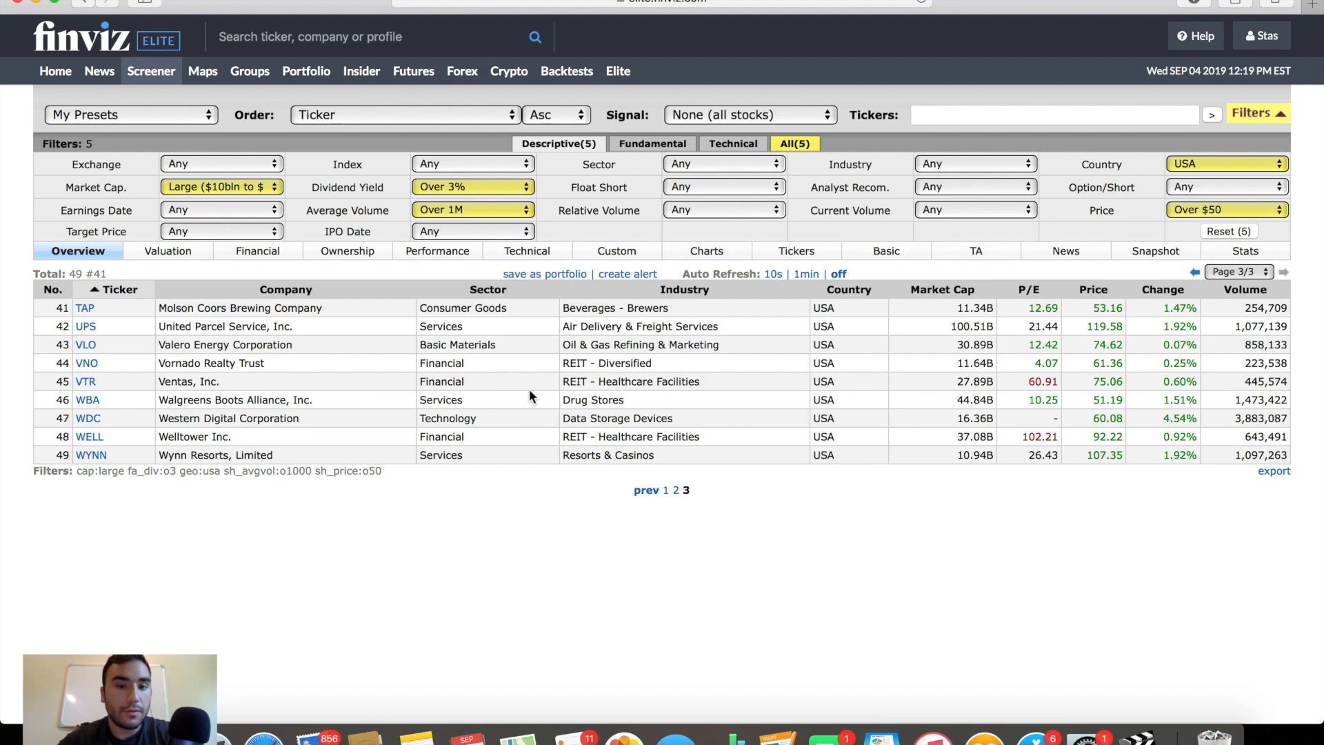
{"action": "left_click", "coordinate": [665, 490]}
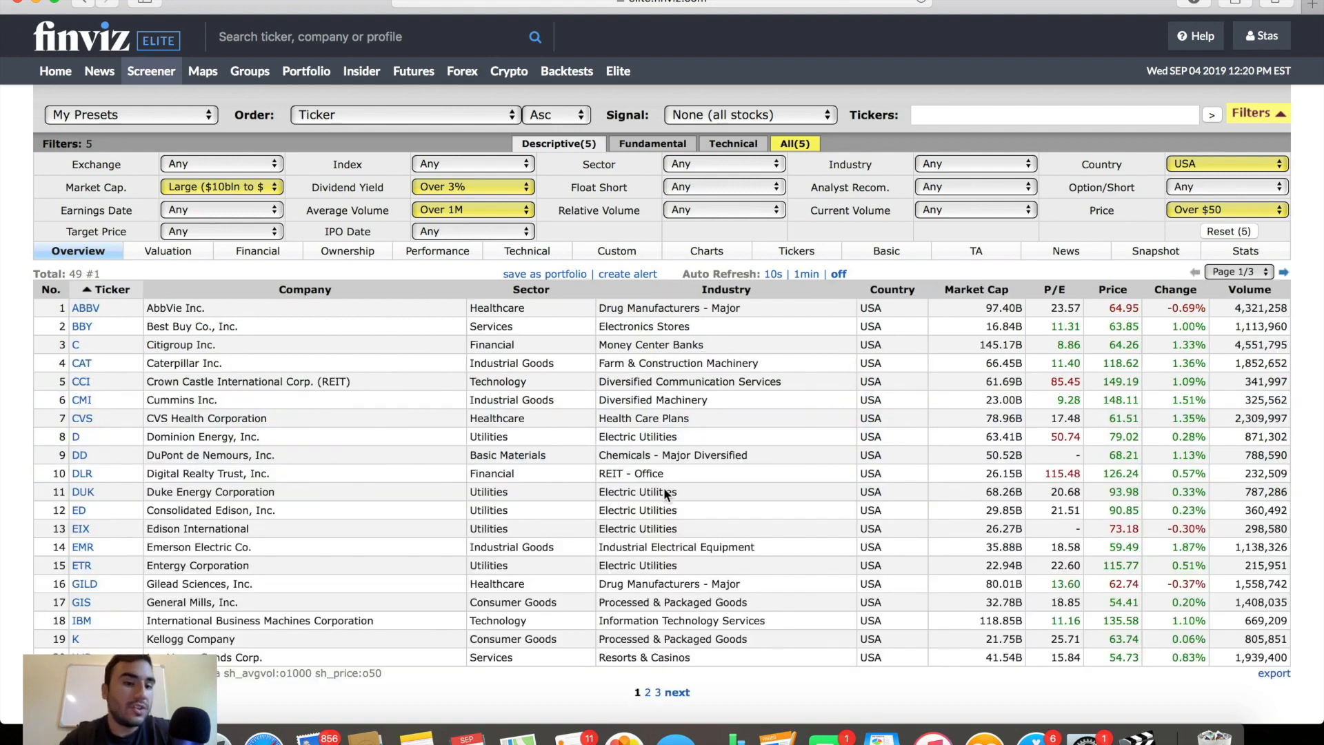
Open the CVS quote page, review its chart, fundamentals, analyst ratings and news, and return to the screener.
{"action": "left_click", "coordinate": [88, 418]}
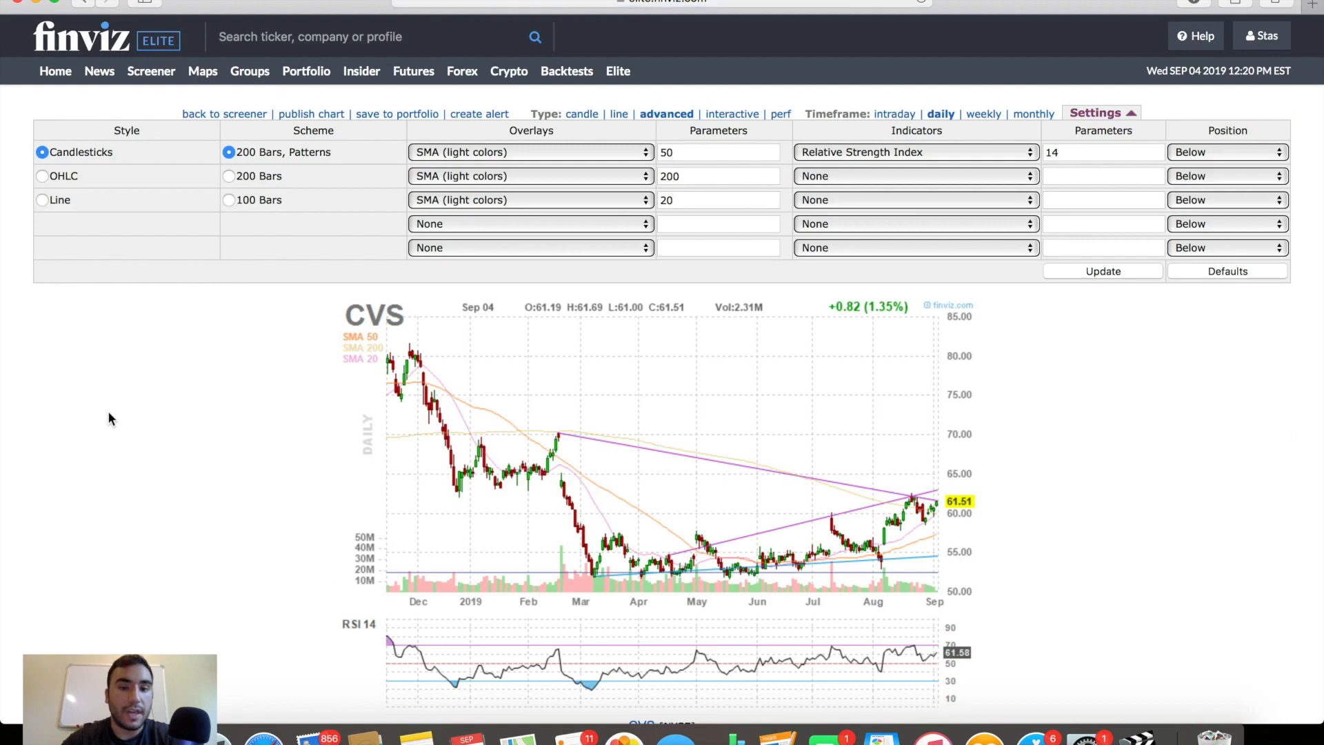
{"action": "scroll", "coordinate": [445, 490], "scroll_direction": "down", "scroll_amount": 5}
{"action": "scroll", "coordinate": [445, 495], "scroll_direction": "down", "scroll_amount": 5}
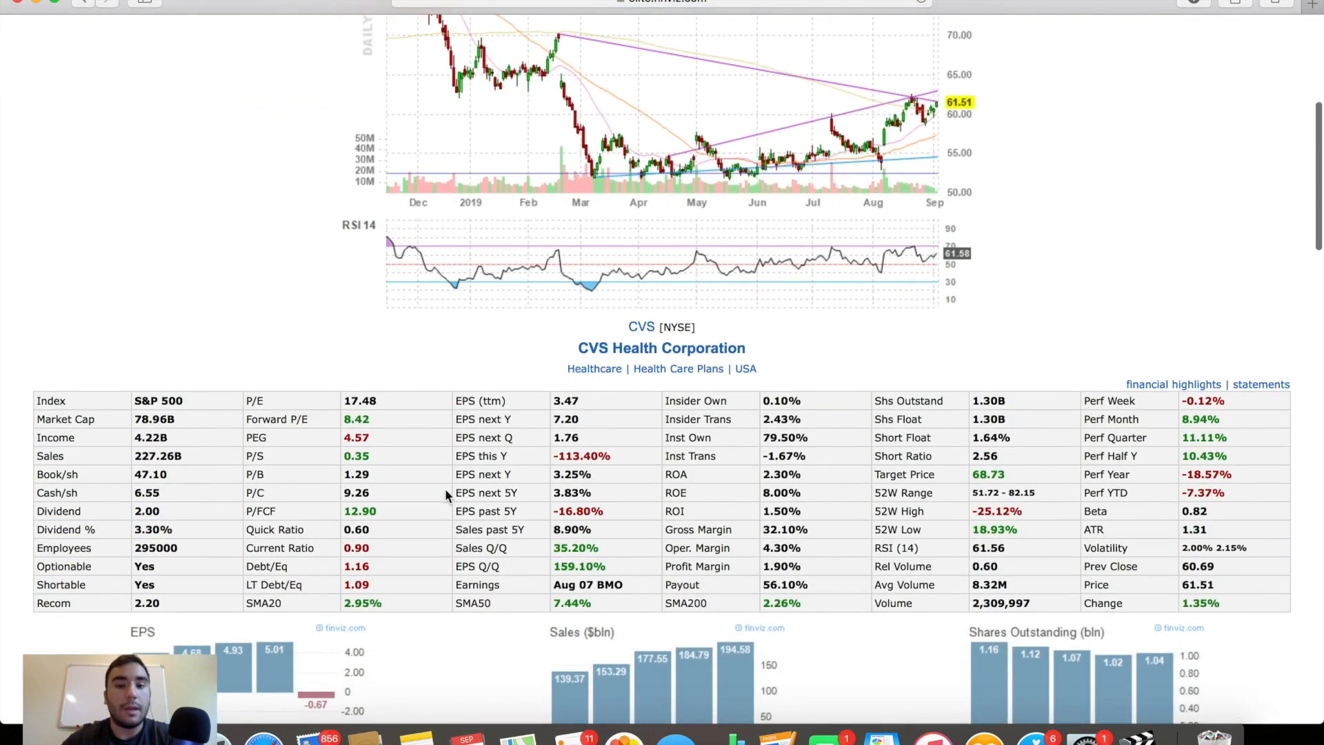
{"action": "scroll", "coordinate": [445, 491], "scroll_direction": "down", "scroll_amount": 5}
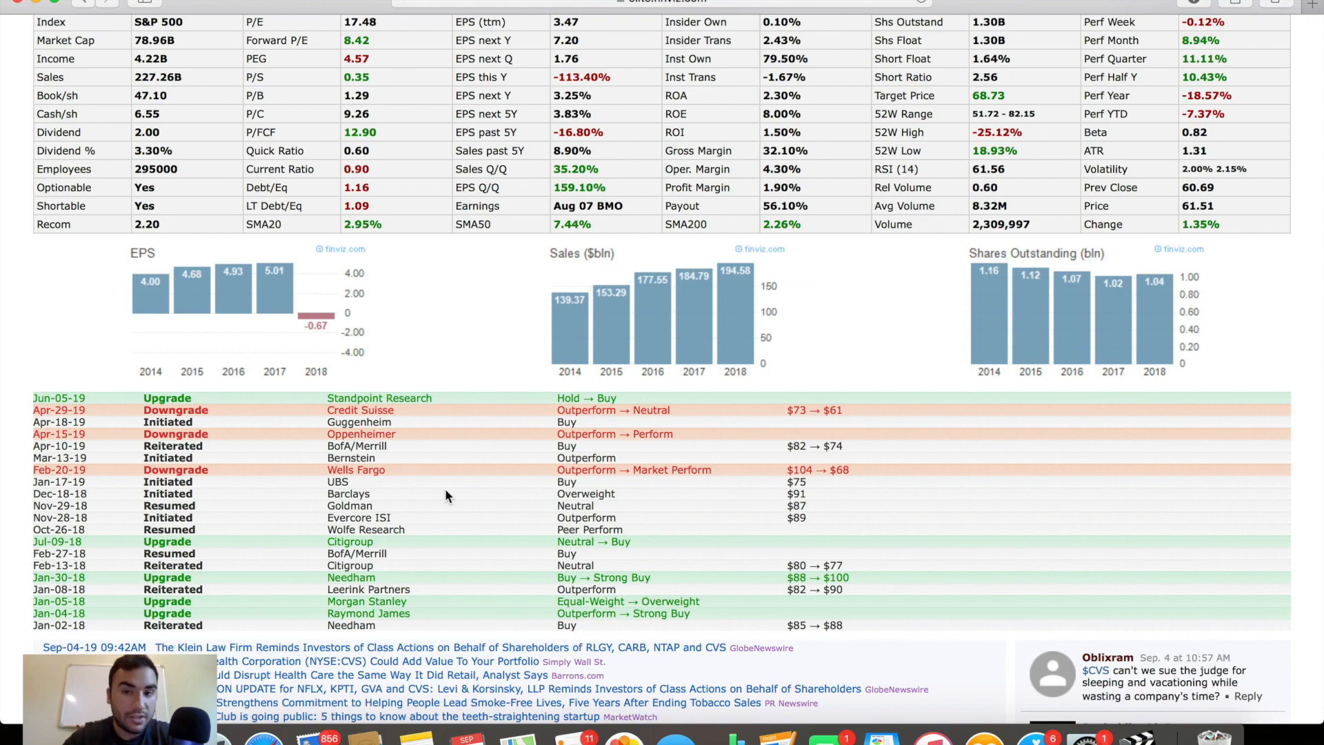
{"action": "scroll", "coordinate": [577, 289], "scroll_direction": "down", "scroll_amount": 4}
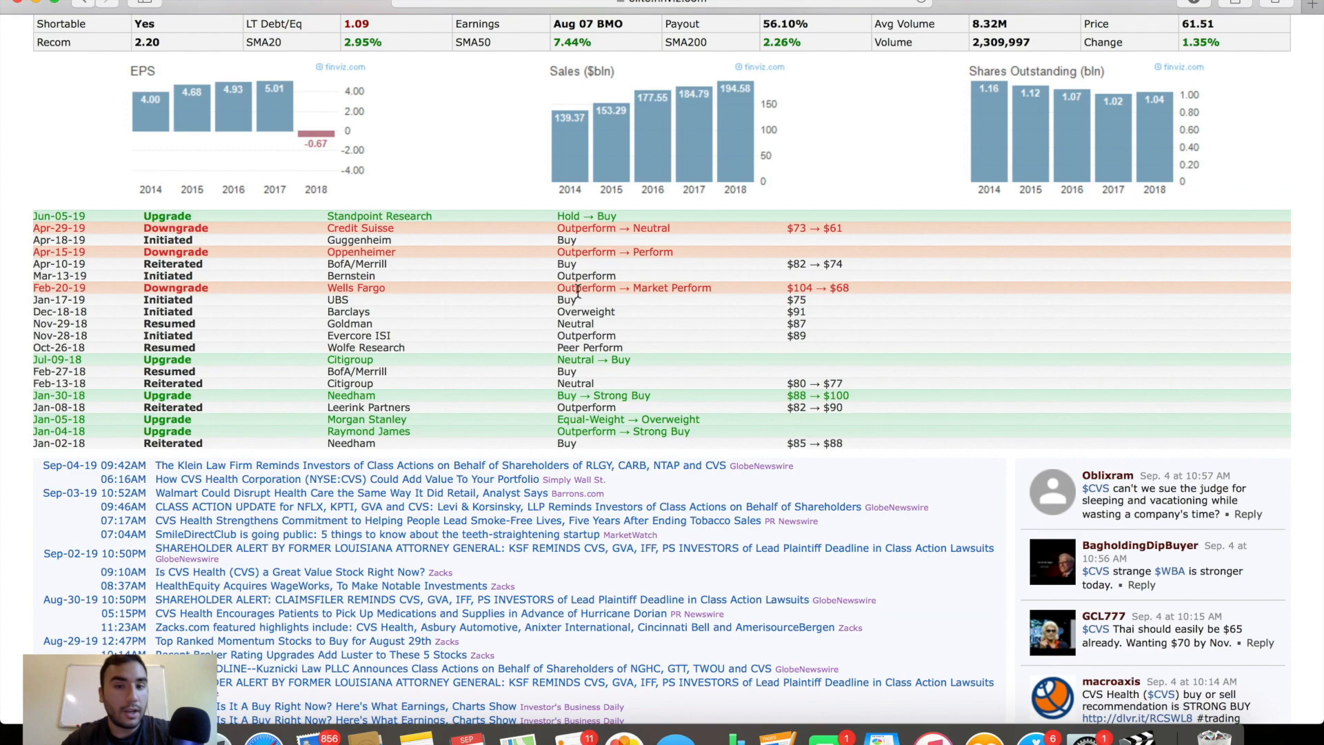
{"action": "key", "text": "super+bracketleft"}
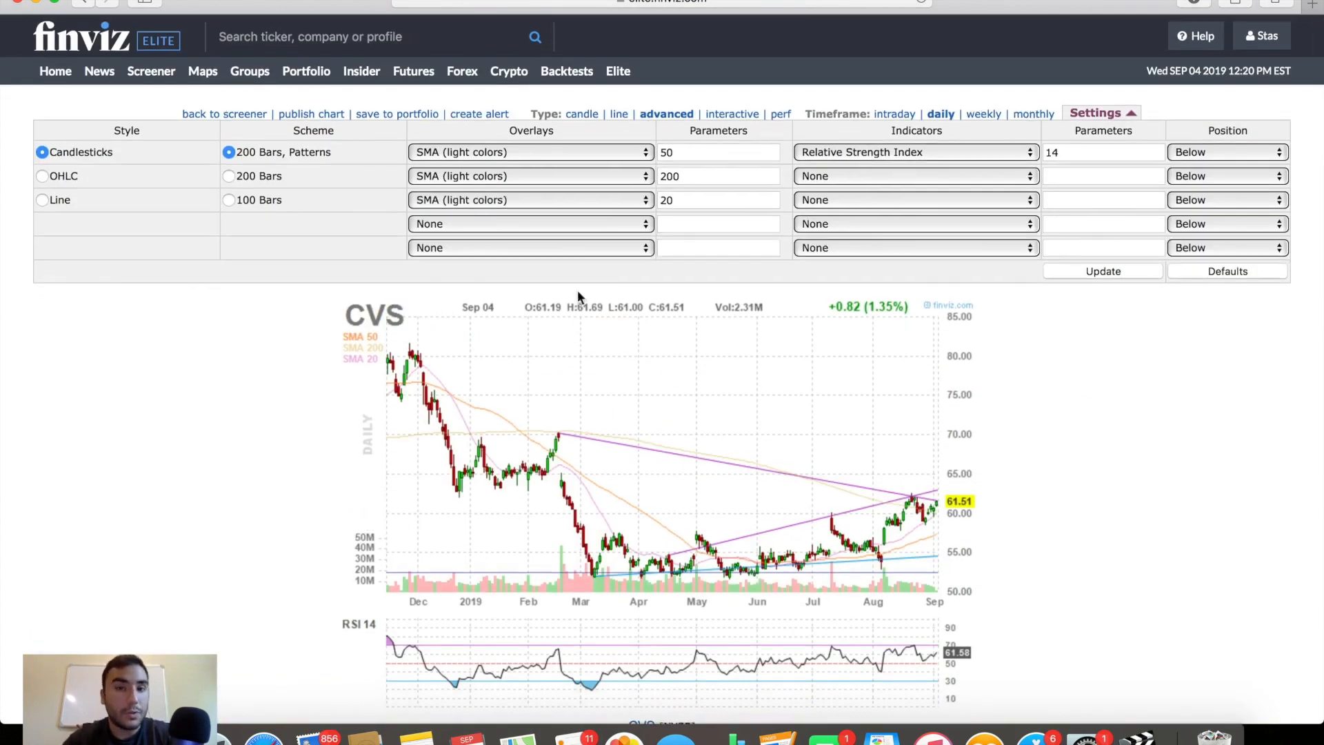
{"action": "key", "text": "super+bracketleft"}
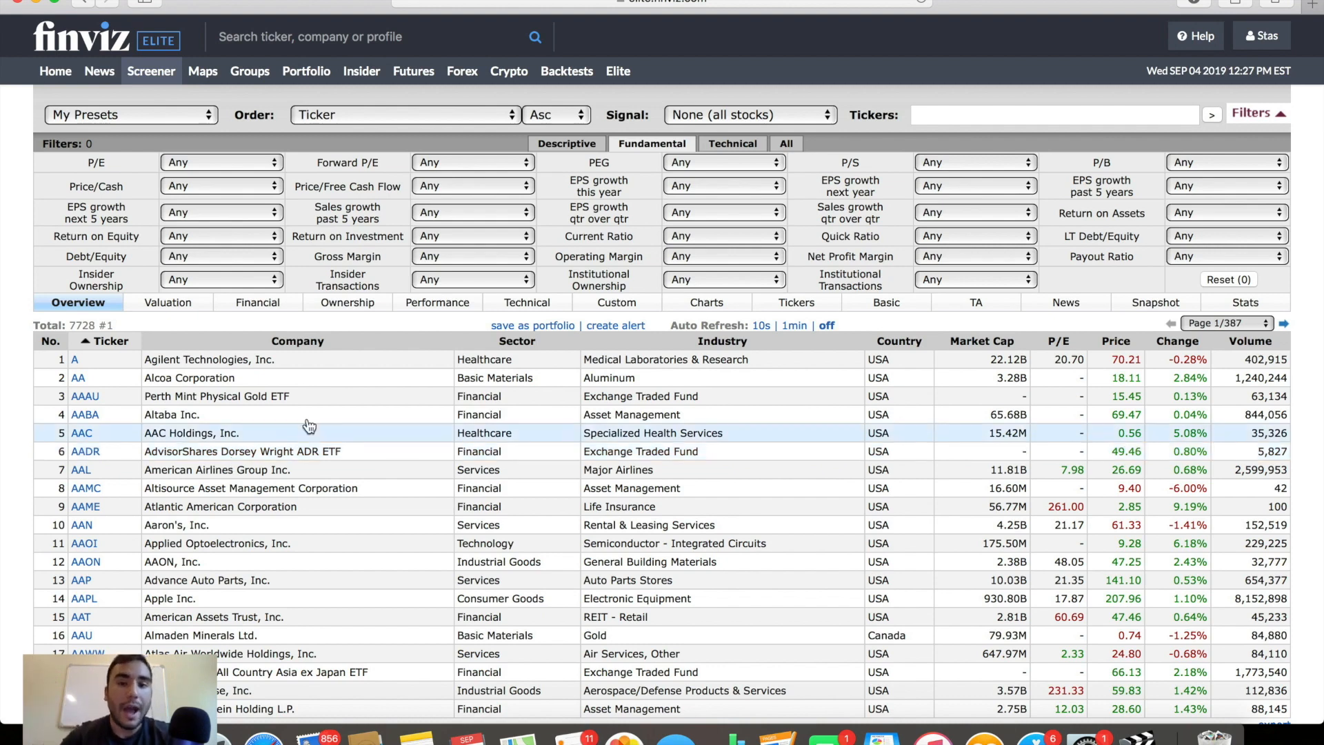
In the Fundamental filters, set EPS growth this year to Over 10% and leave EPS growth qtr over qtr at Any.
{"action": "left_click", "coordinate": [679, 195]}
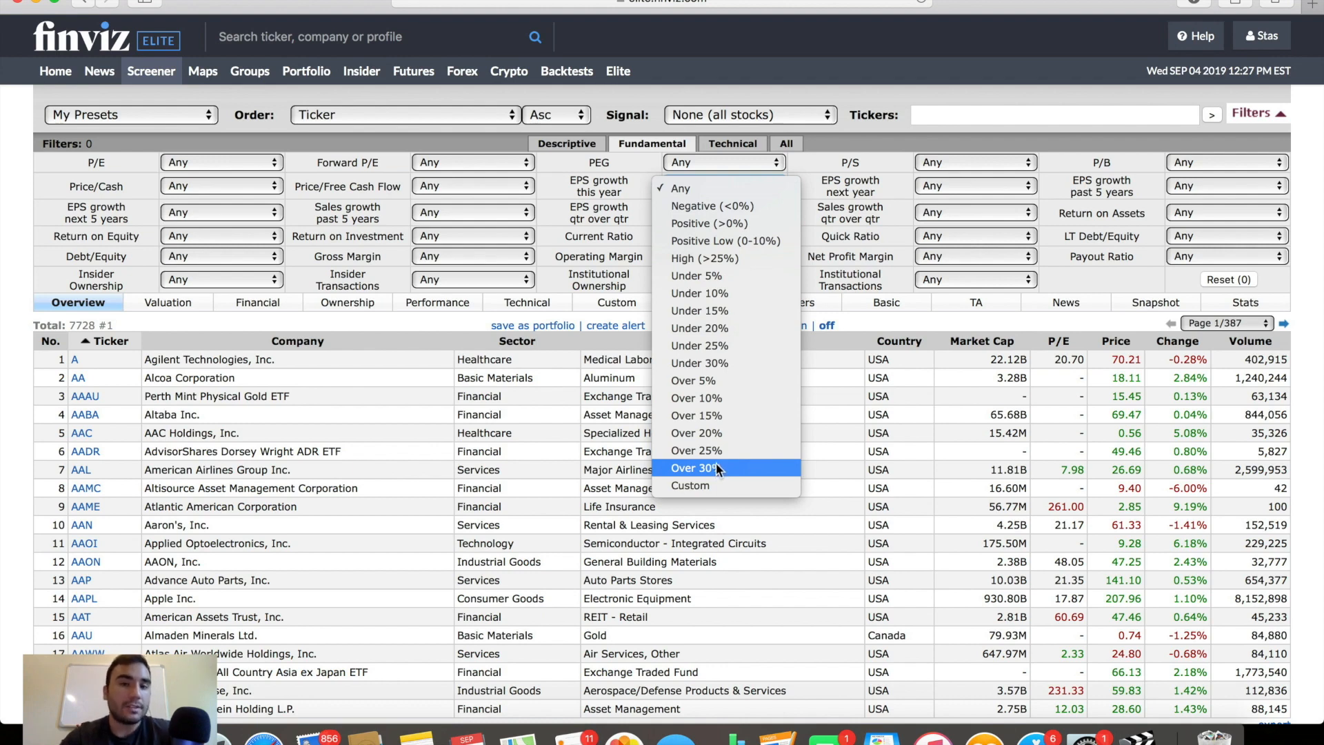
{"action": "left_click", "coordinate": [717, 400]}
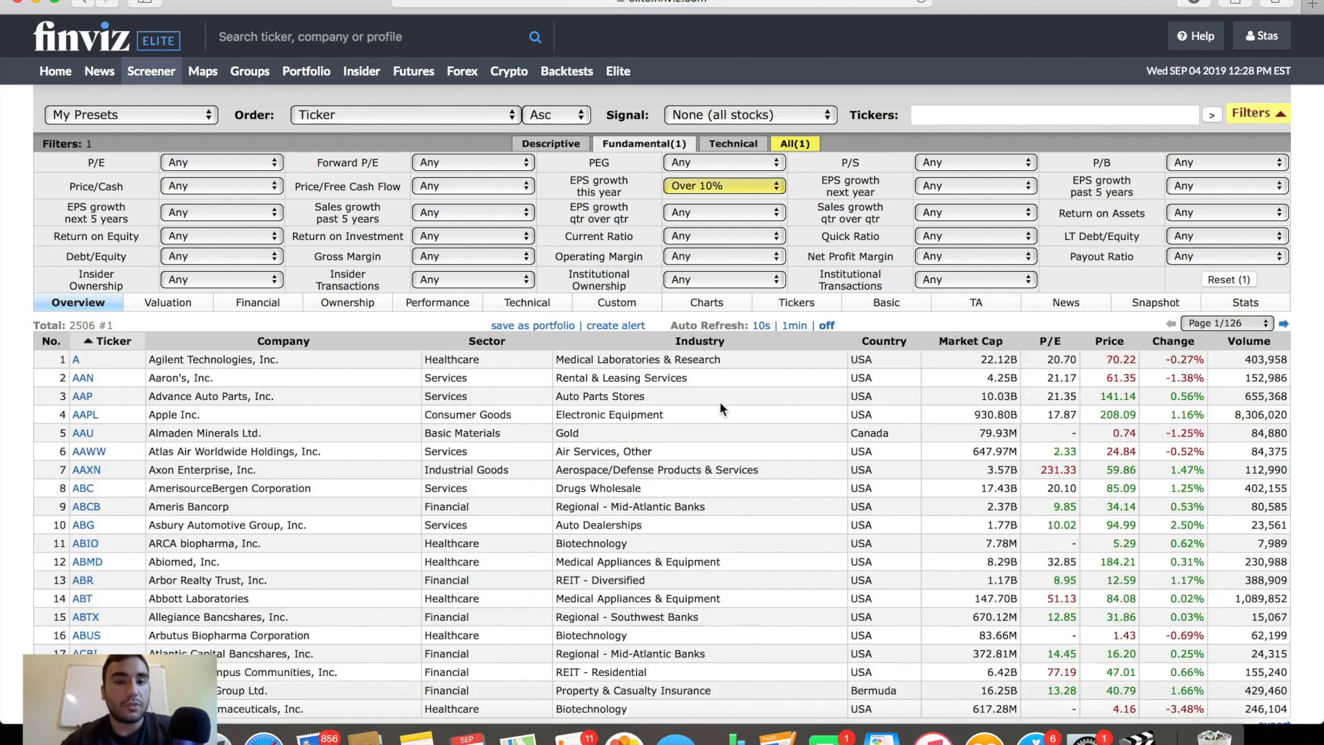
{"action": "left_click", "coordinate": [708, 209]}
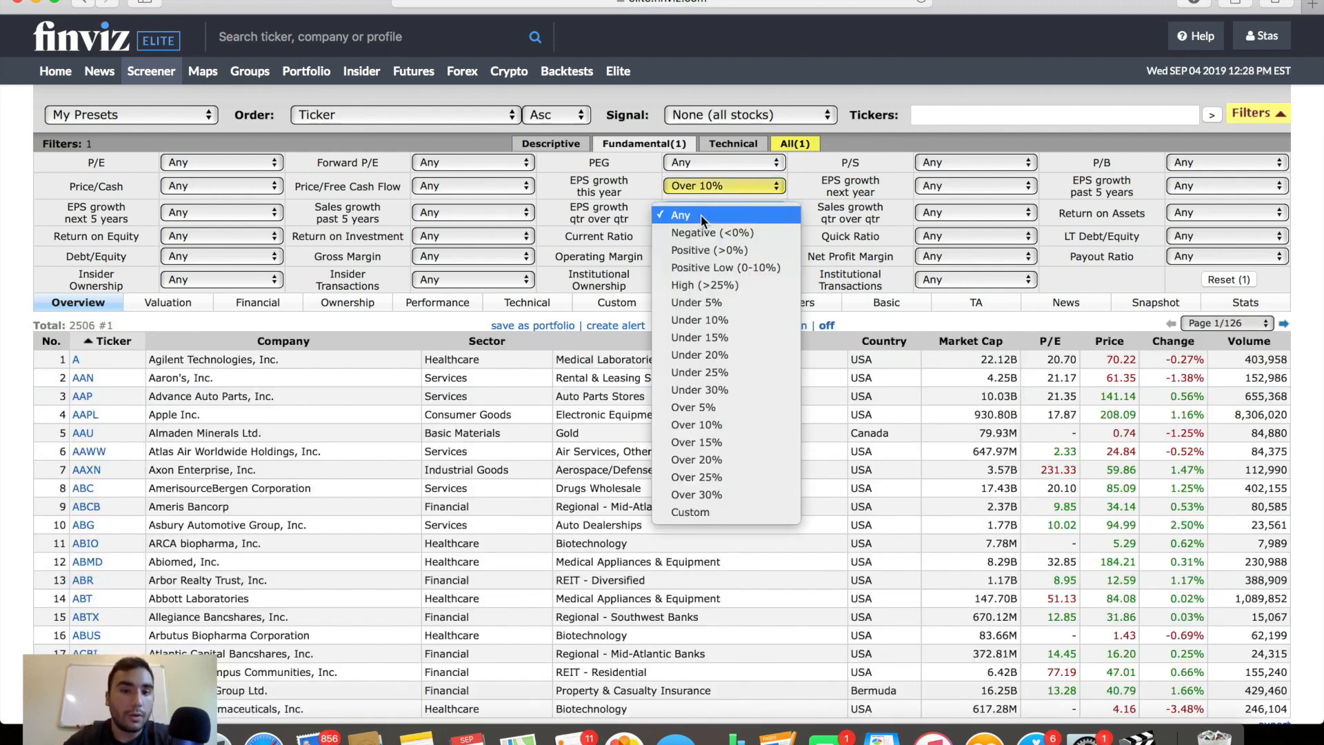
{"action": "left_click", "coordinate": [815, 94]}
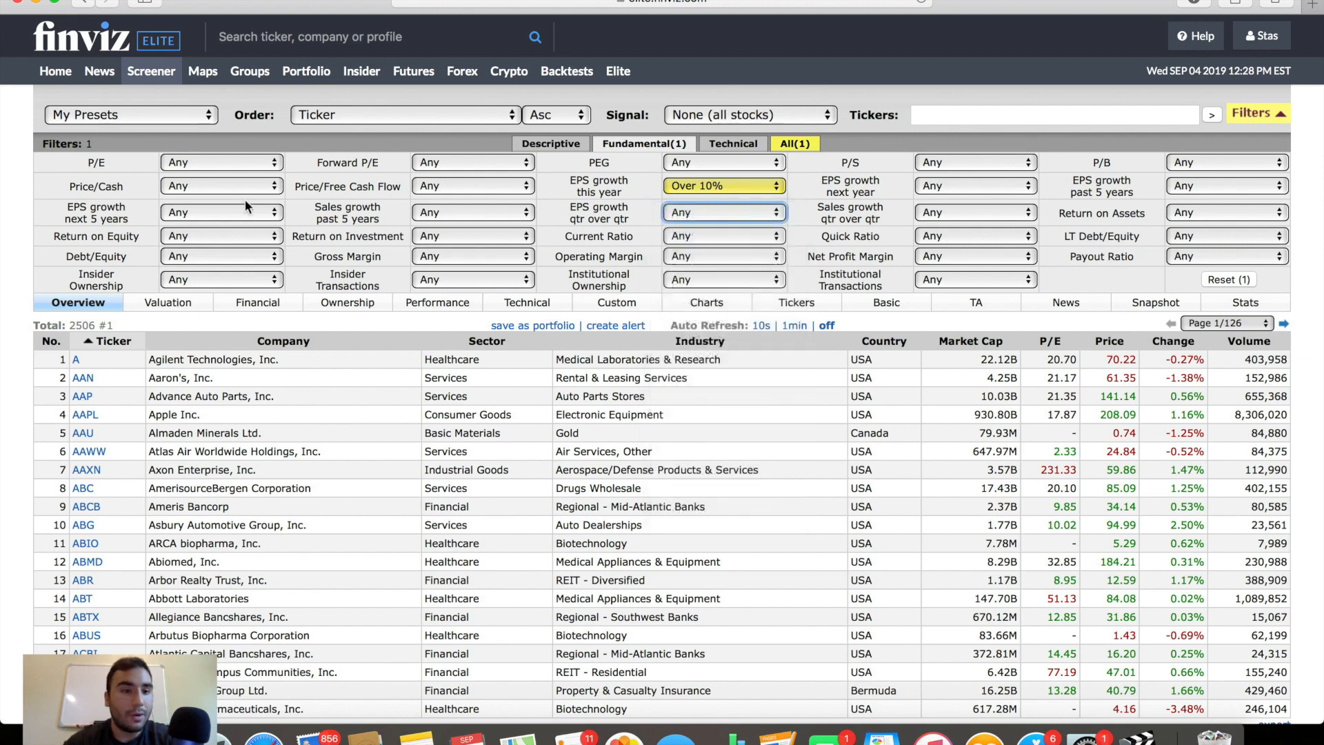
Set both the Return on Equity and Return on Investment filters to Over +10%.
{"action": "left_click", "coordinate": [208, 234]}
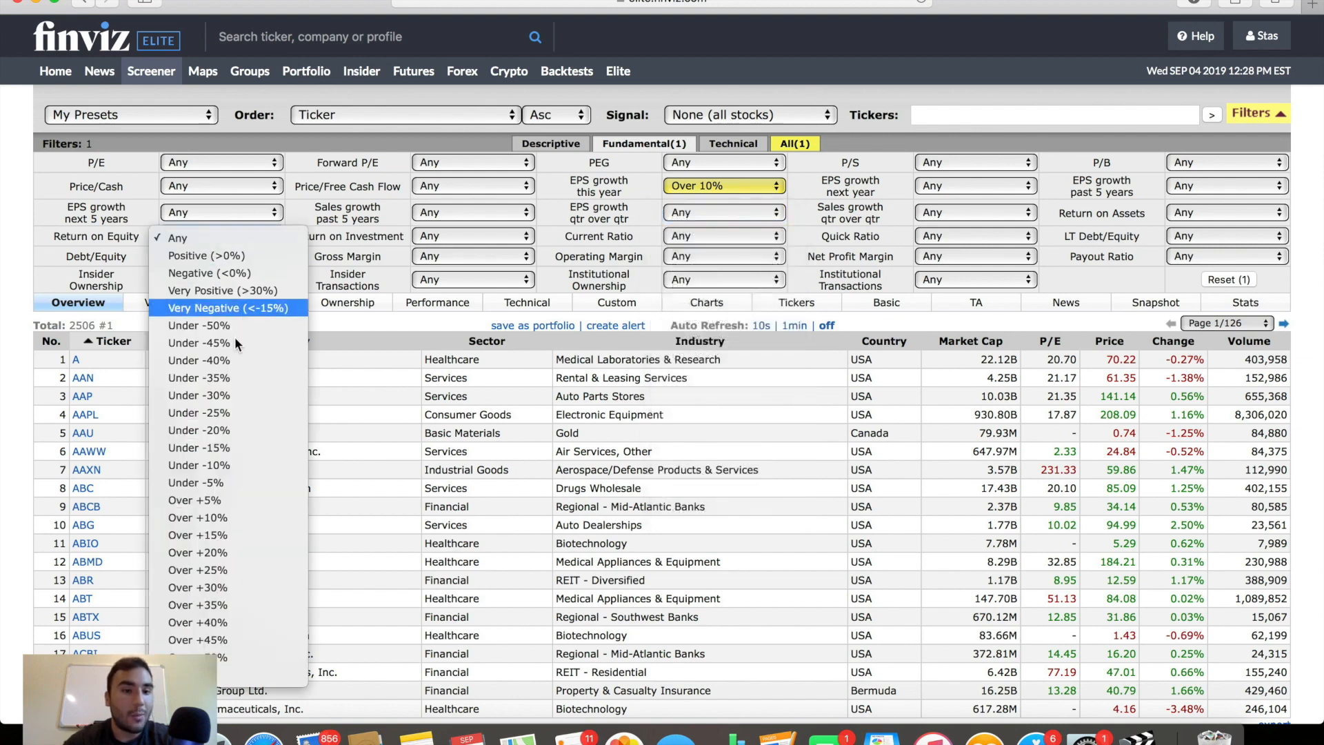
{"action": "left_click", "coordinate": [249, 518]}
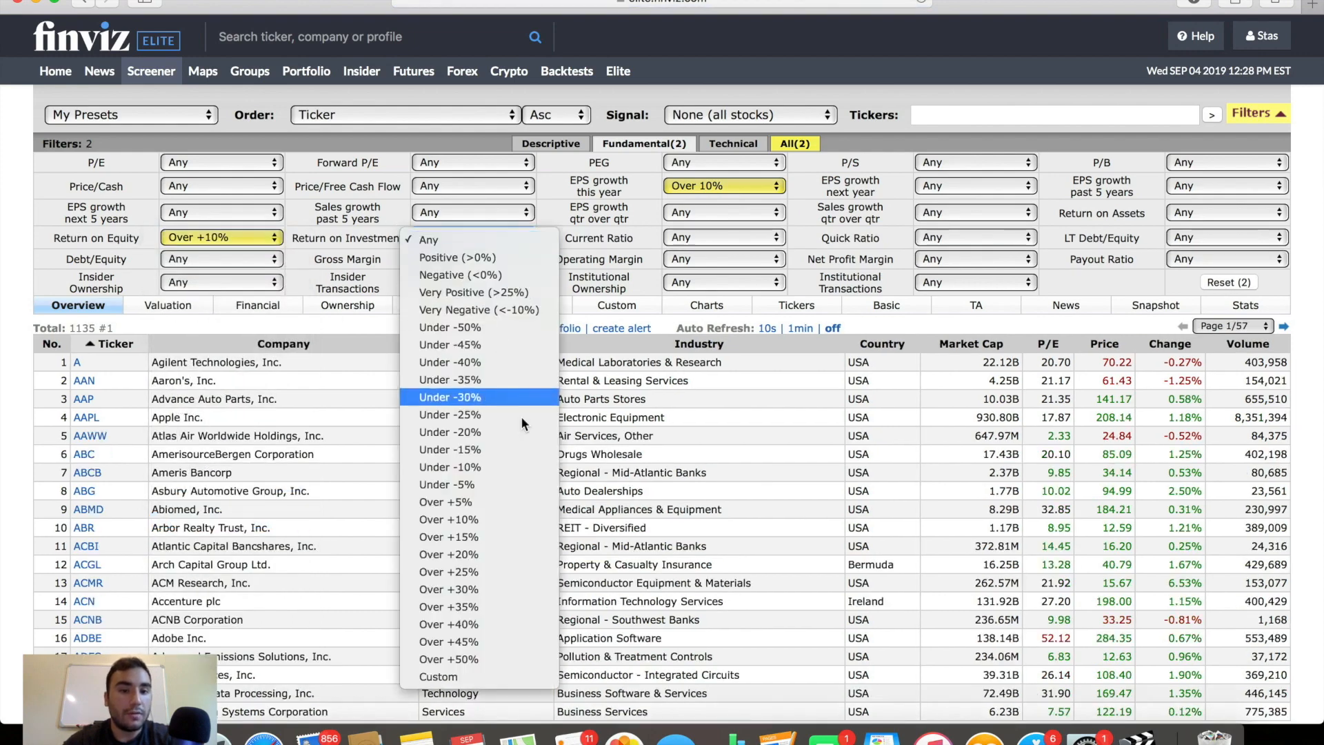
{"action": "left_click", "coordinate": [511, 520]}
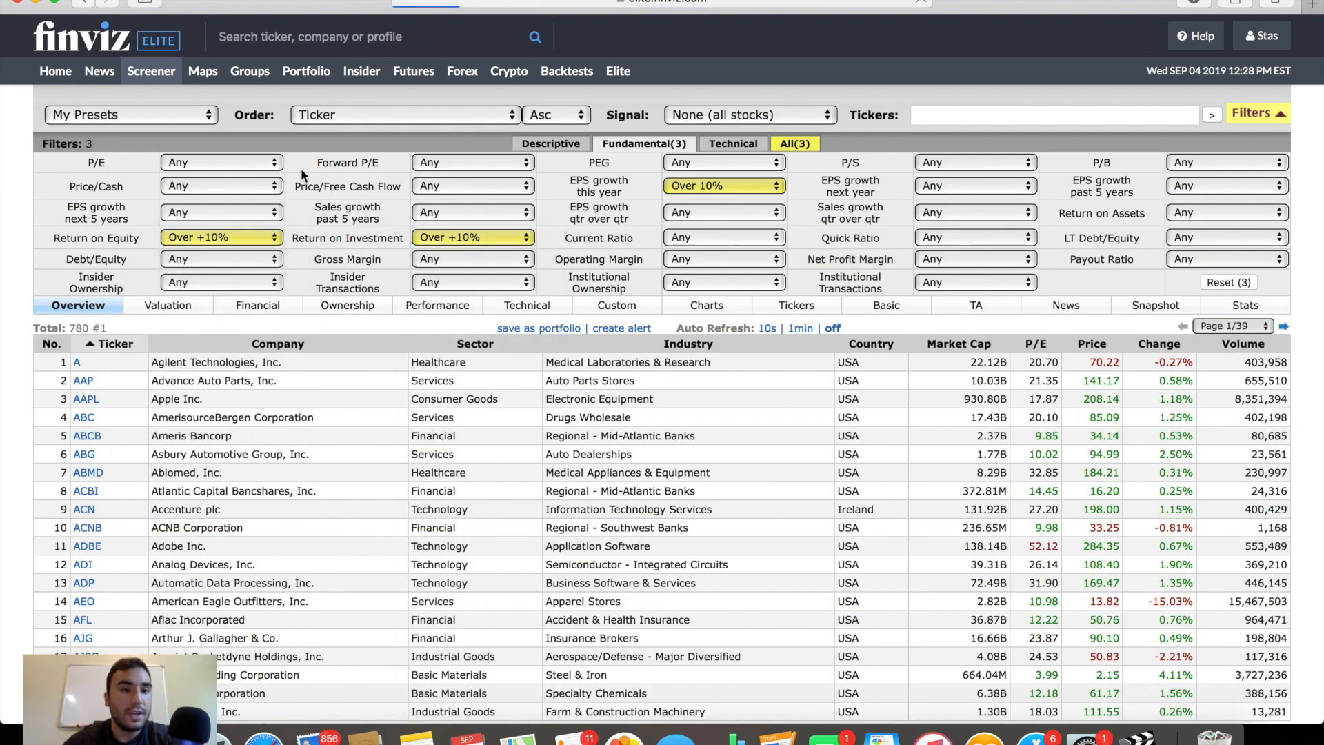
Limit valuation by setting P/E to Under 45 and Forward P/E to Under 40.
{"action": "left_click", "coordinate": [237, 164]}
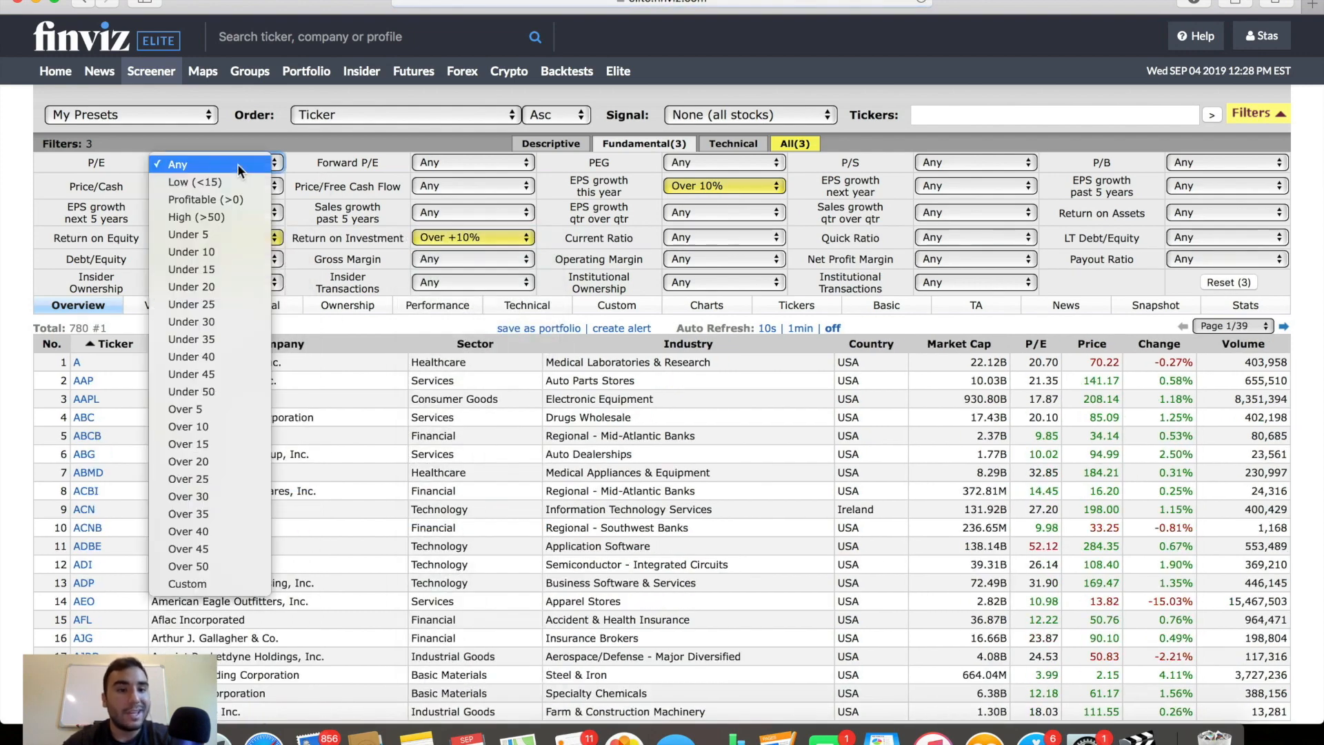
{"action": "left_click", "coordinate": [202, 373]}
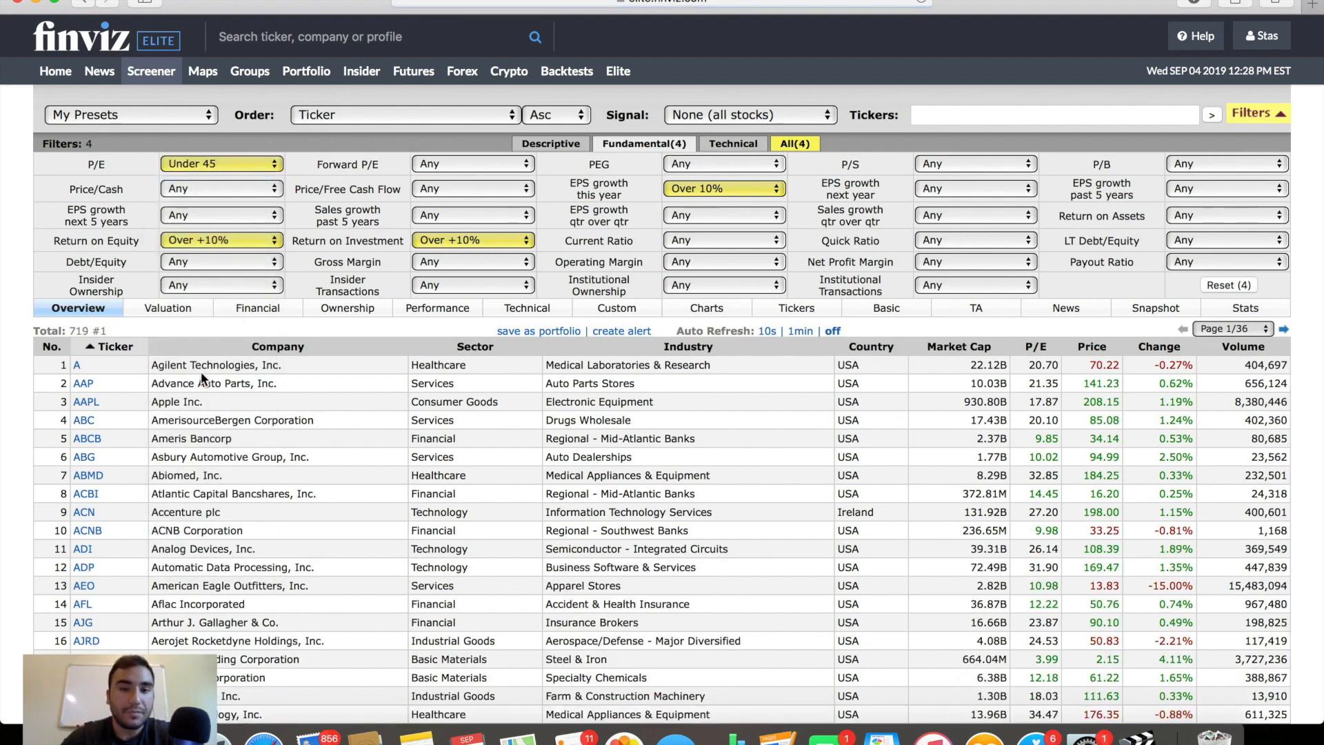
{"action": "left_click", "coordinate": [429, 164]}
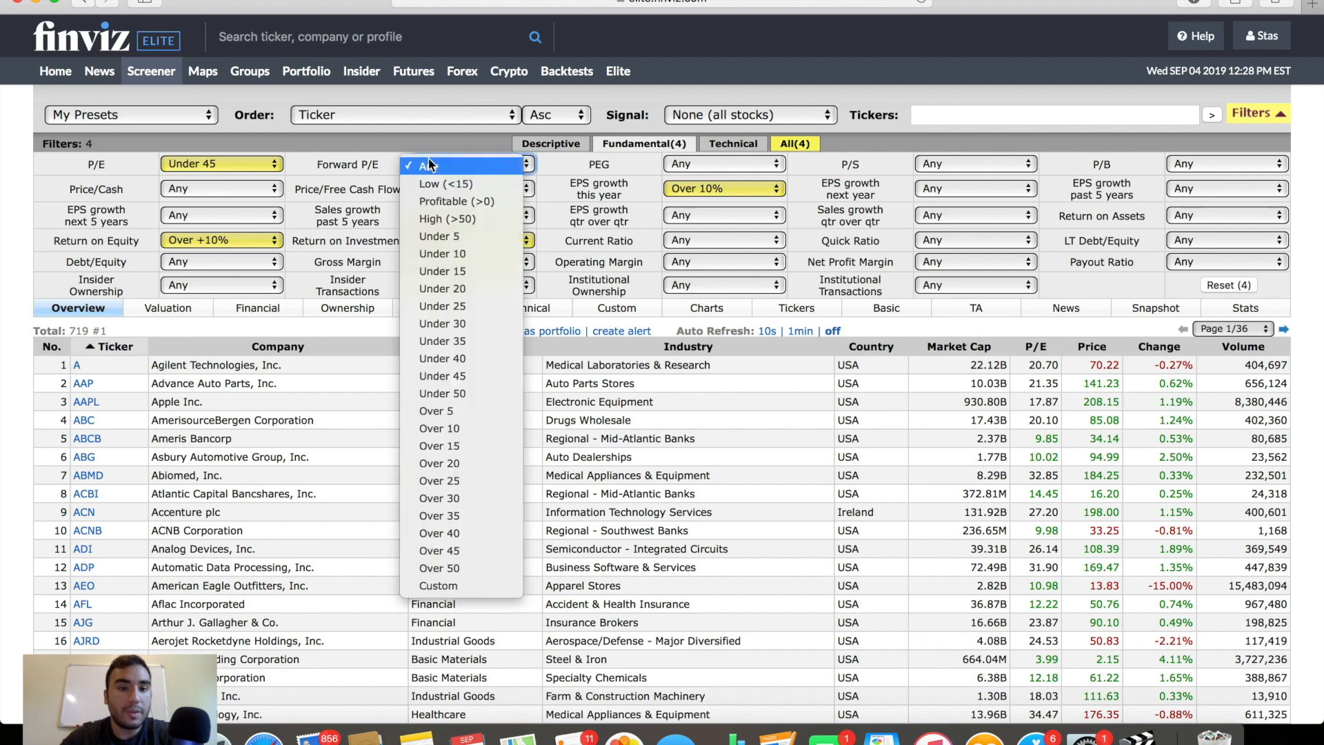
{"action": "left_click", "coordinate": [481, 359]}
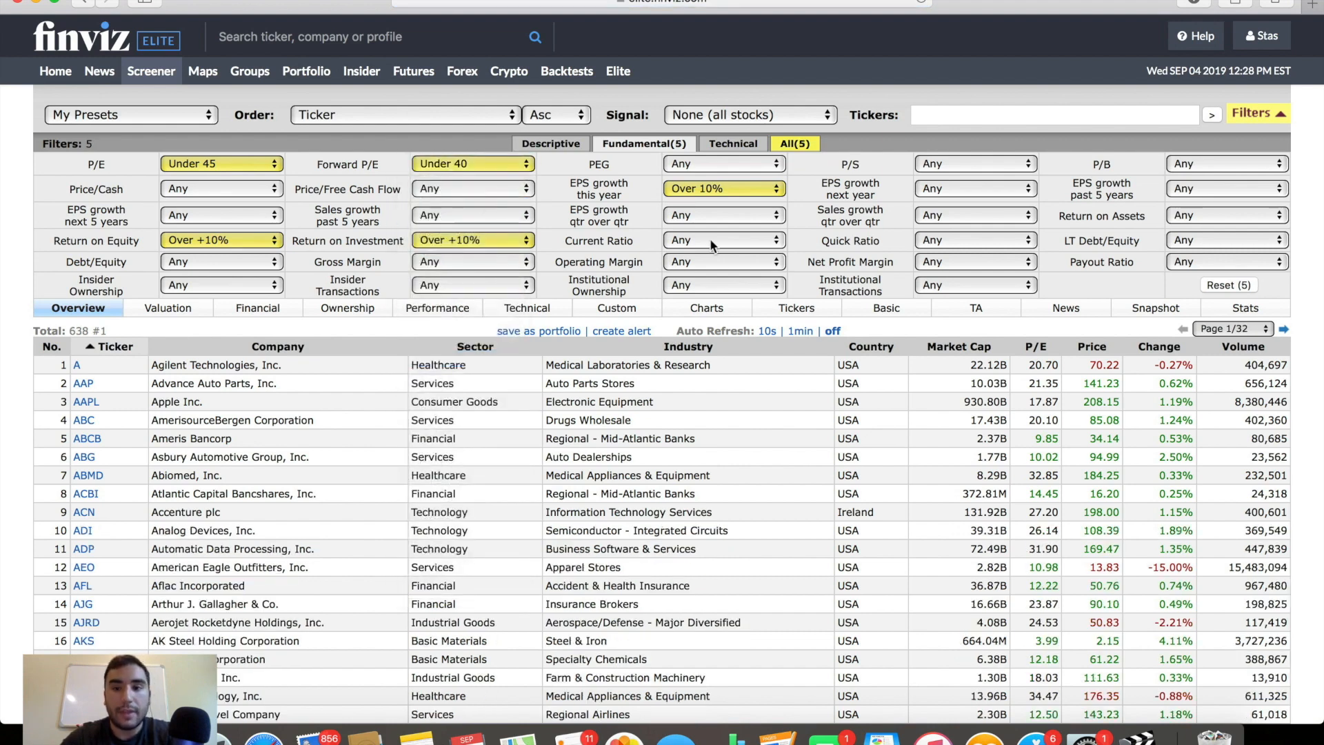
Set Sales growth past 5 years to Over 10%, and from the full filter list set Market Cap. to Mid ($2bln to $10bln).
{"action": "left_click", "coordinate": [473, 215]}
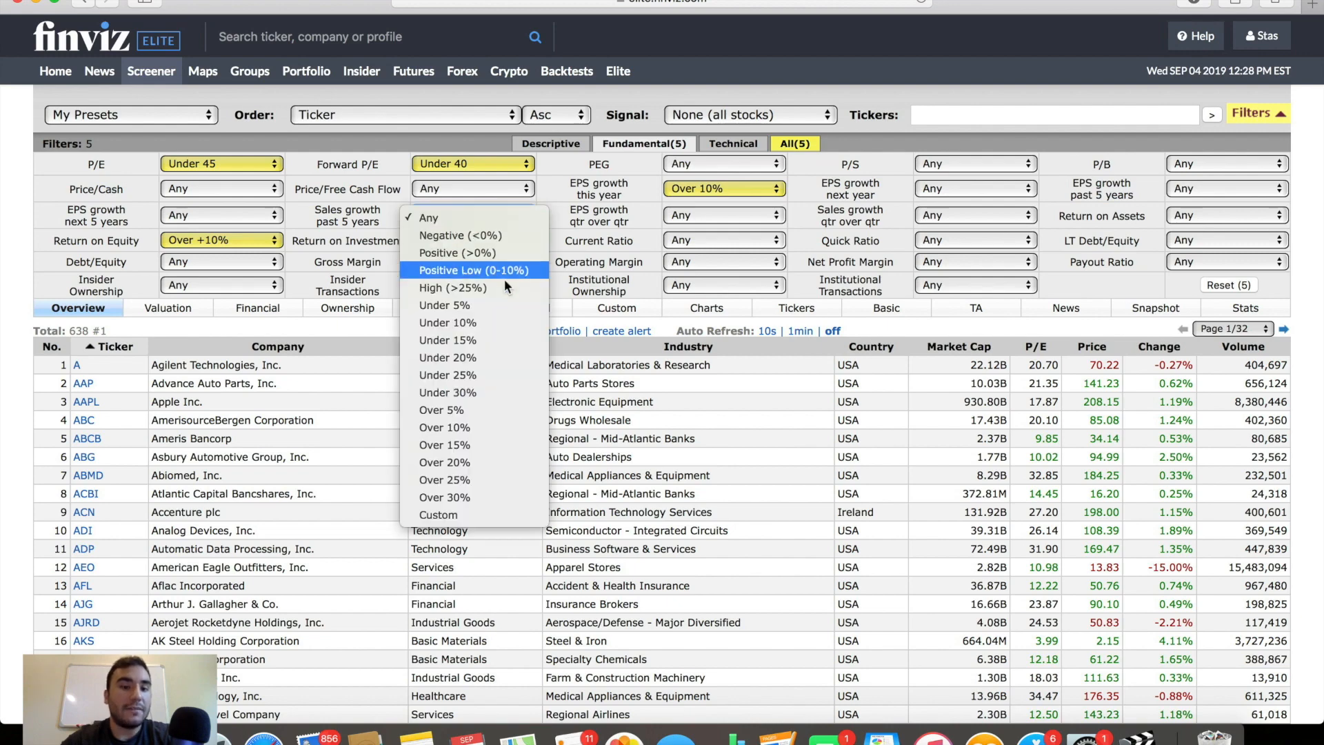
{"action": "left_click", "coordinate": [473, 426]}
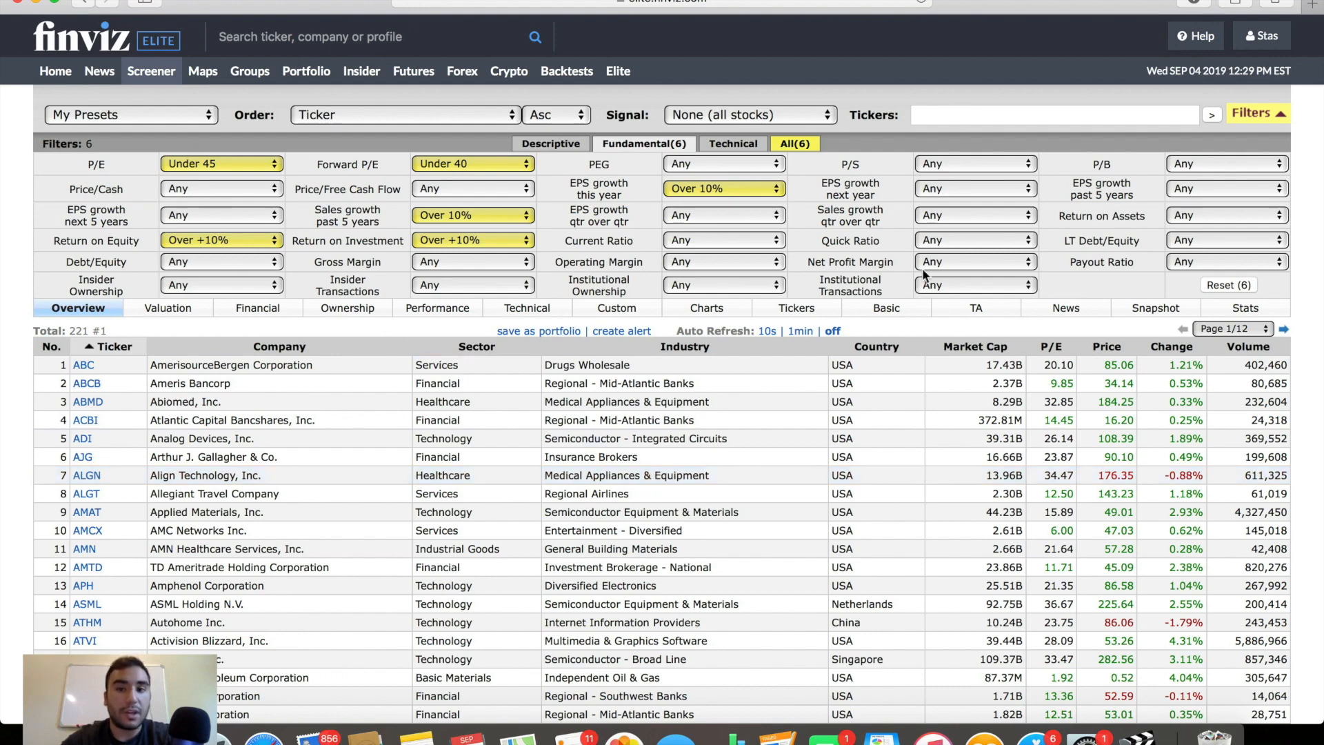
{"action": "left_click", "coordinate": [795, 144]}
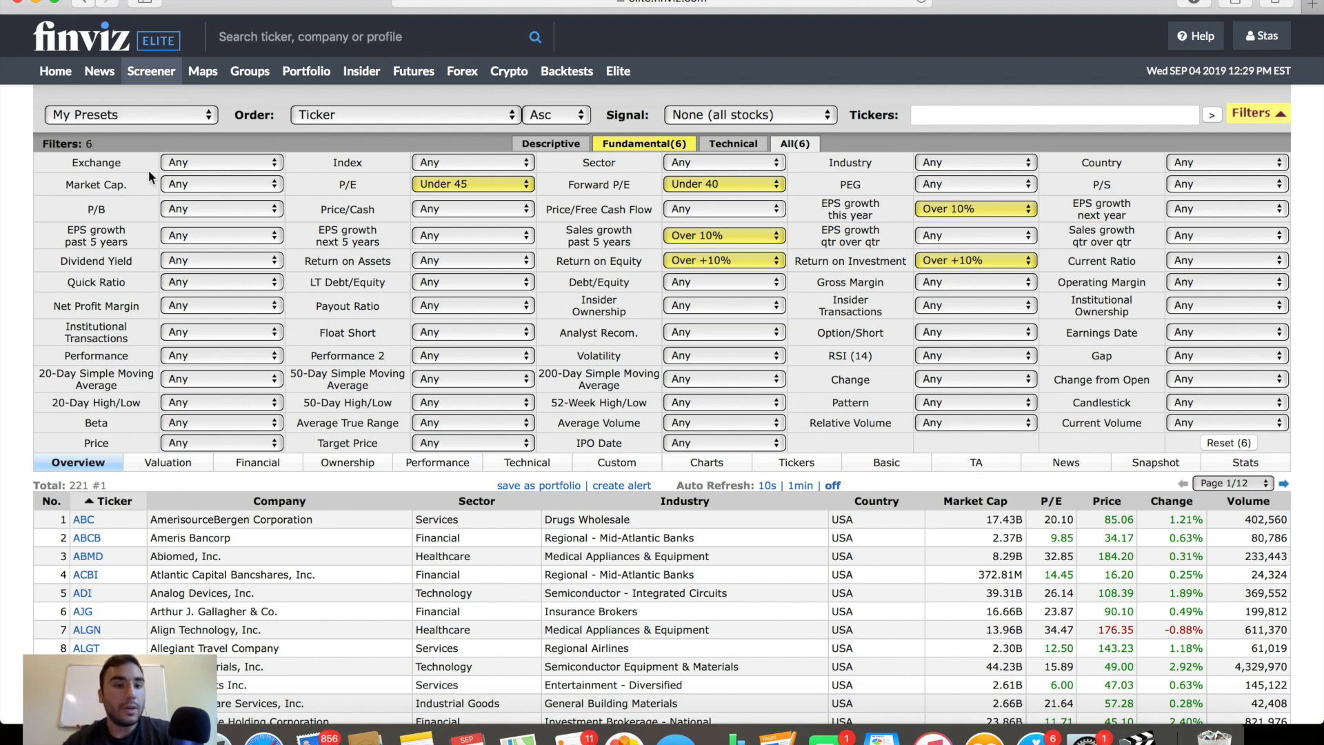
{"action": "left_click", "coordinate": [183, 186]}
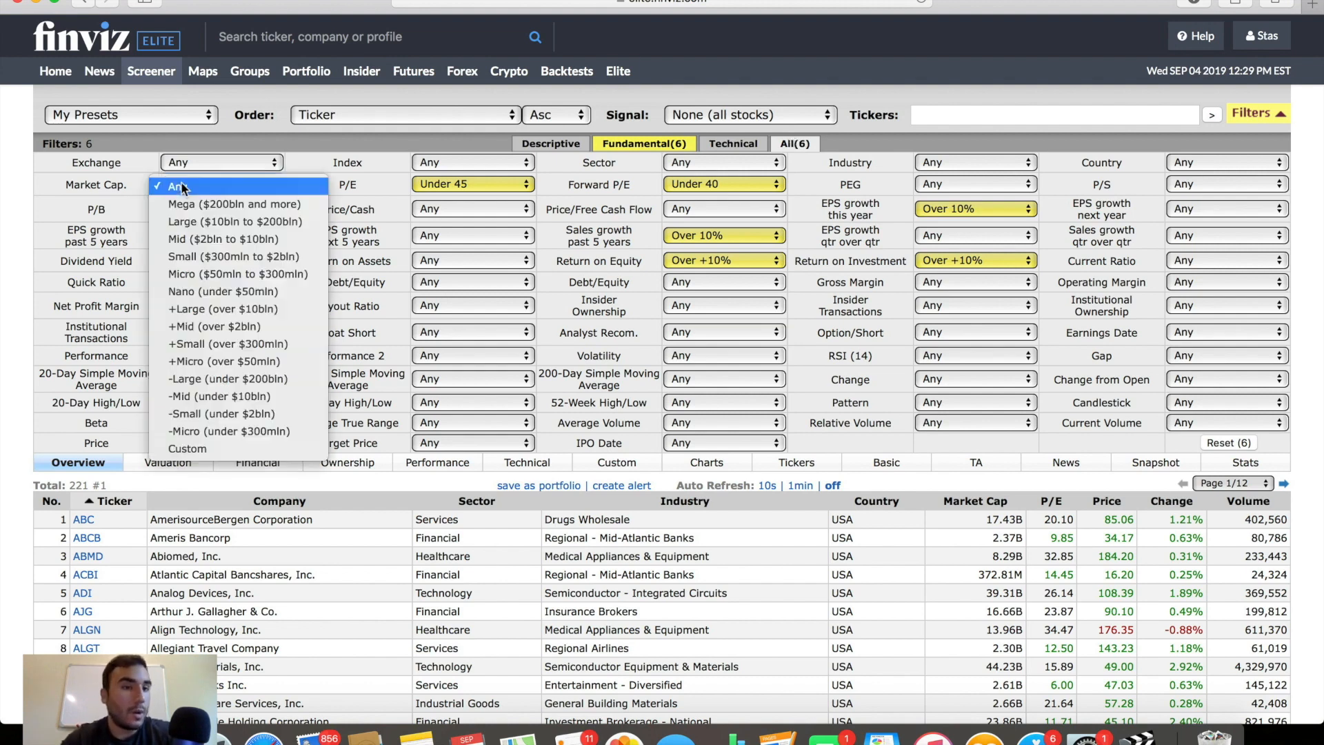
{"action": "left_click", "coordinate": [254, 234]}
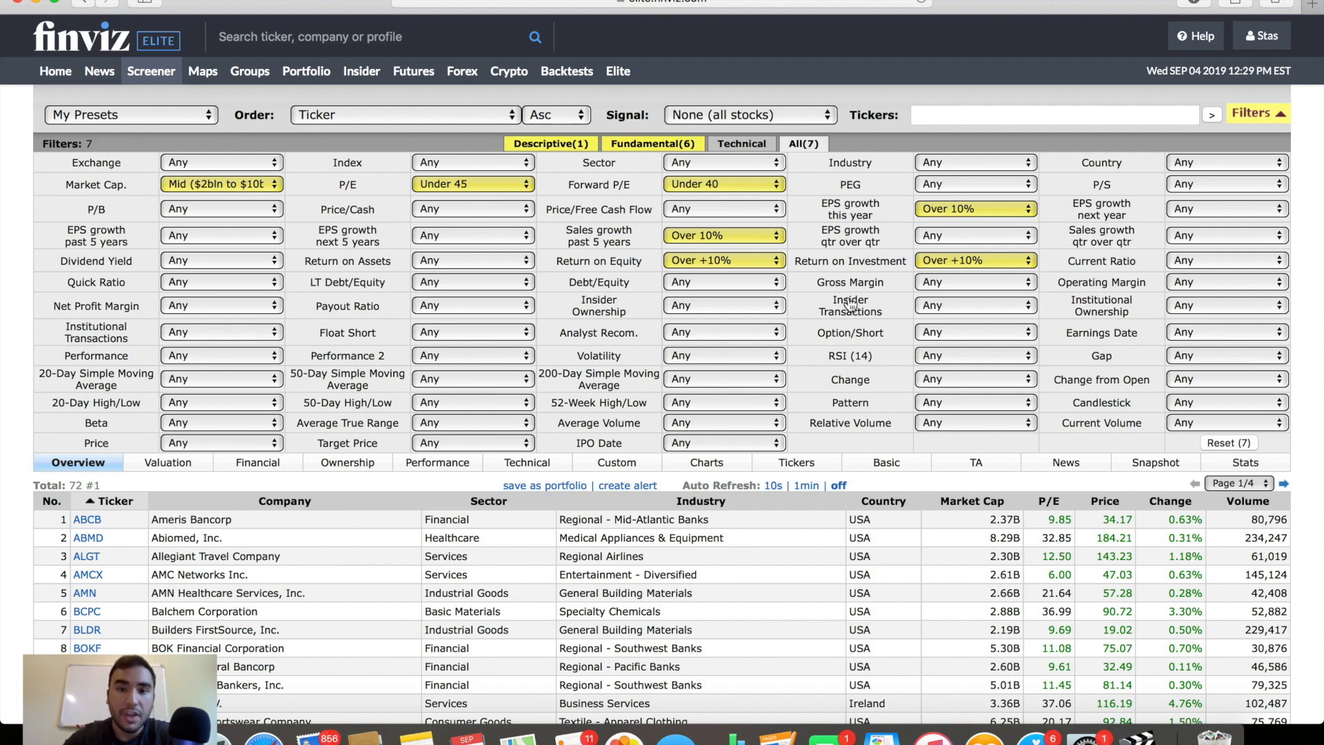
Look through the mid-cap growth results on the first page and continue to the second page.
{"action": "scroll", "coordinate": [690, 317], "scroll_direction": "down", "scroll_amount": 5}
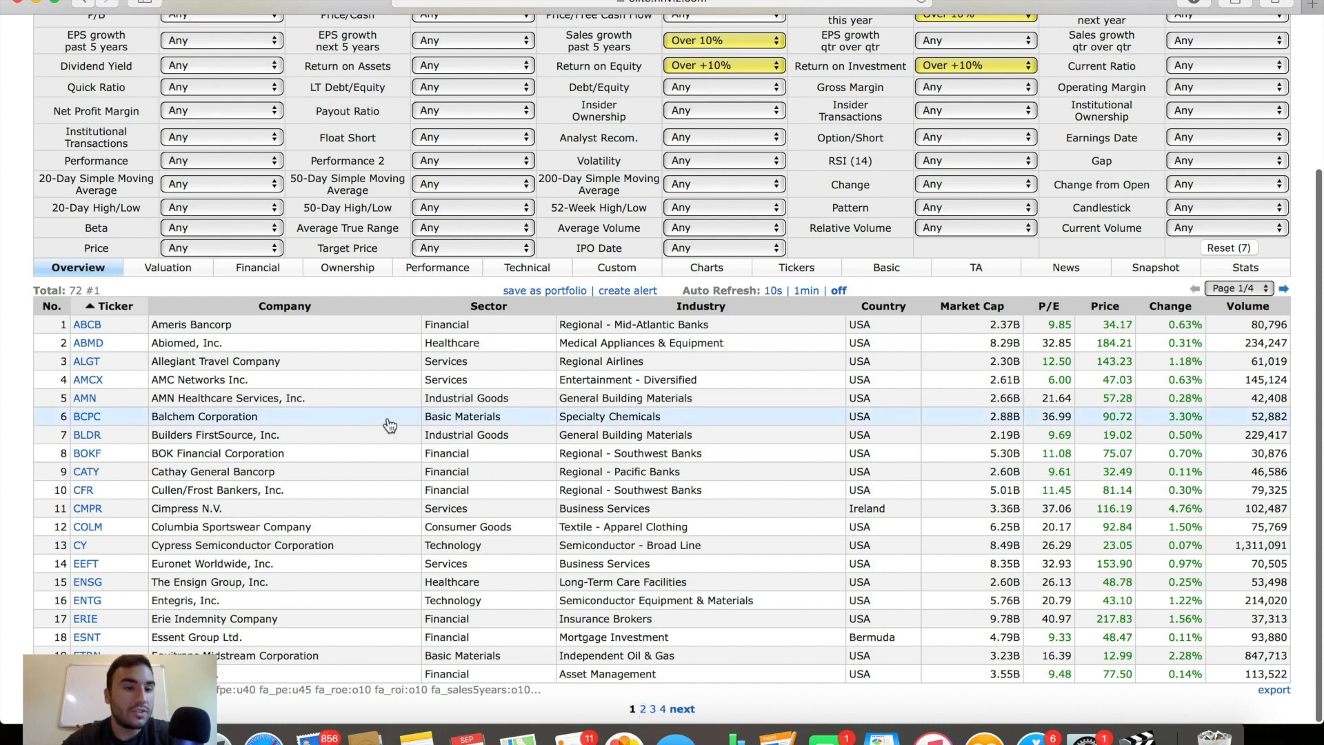
{"action": "mouse_move", "coordinate": [143, 370]}
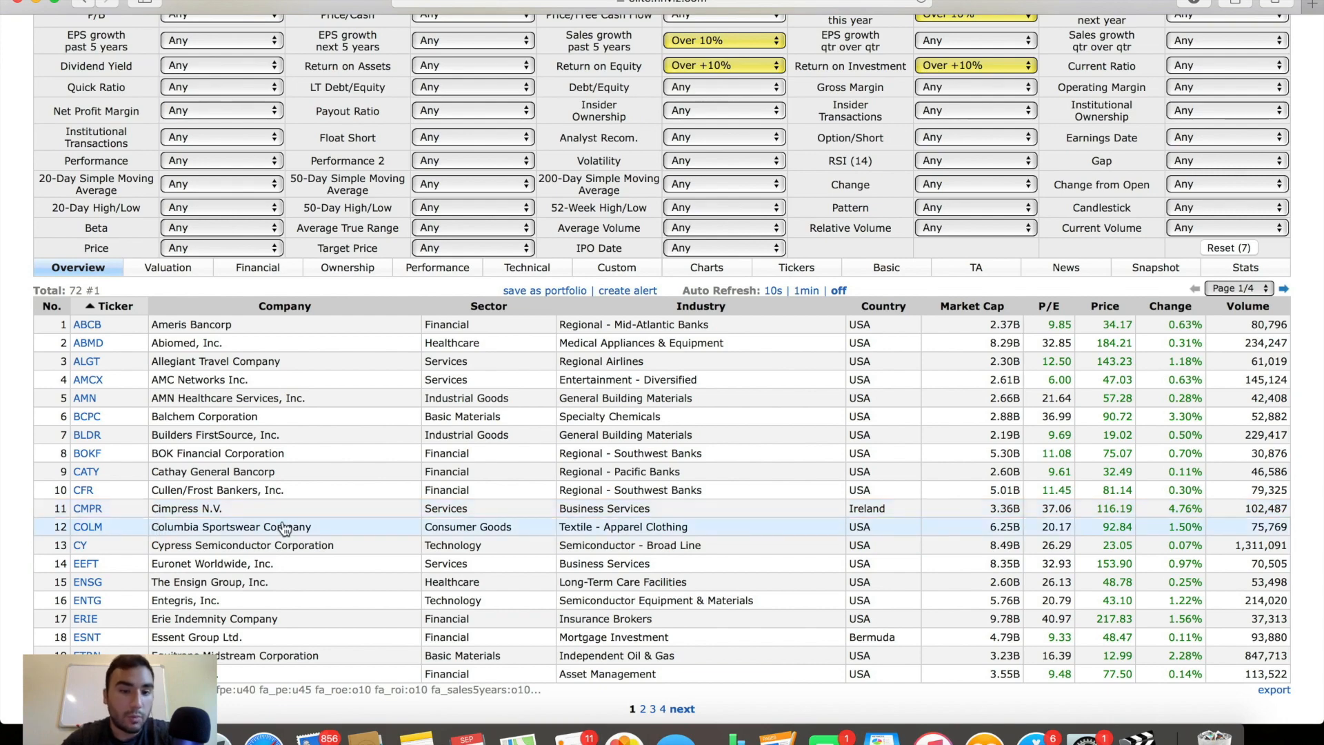
{"action": "left_click", "coordinate": [690, 711]}
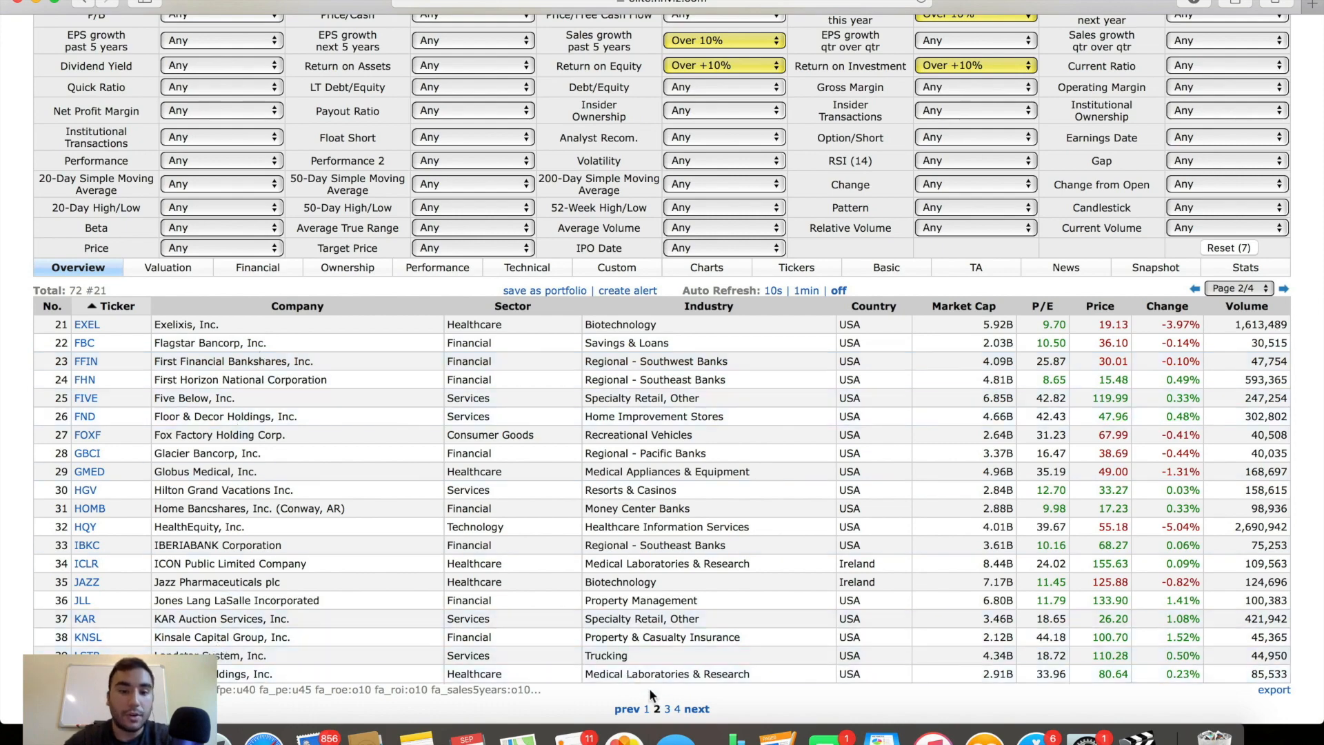
Look through the remaining mid-cap growth results on the third and fourth pages.
{"action": "left_click", "coordinate": [697, 709]}
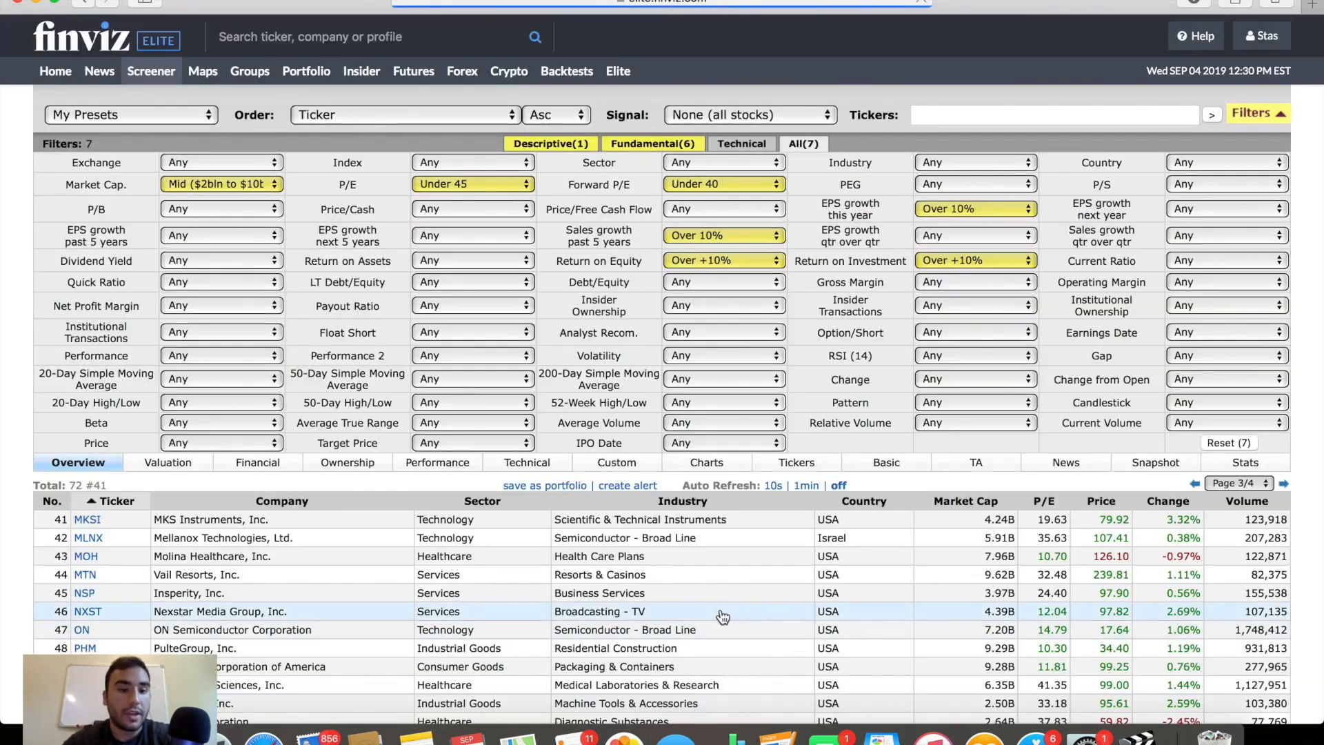
{"action": "scroll", "coordinate": [717, 614], "scroll_direction": "down", "scroll_amount": 5}
{"action": "left_click", "coordinate": [694, 703]}
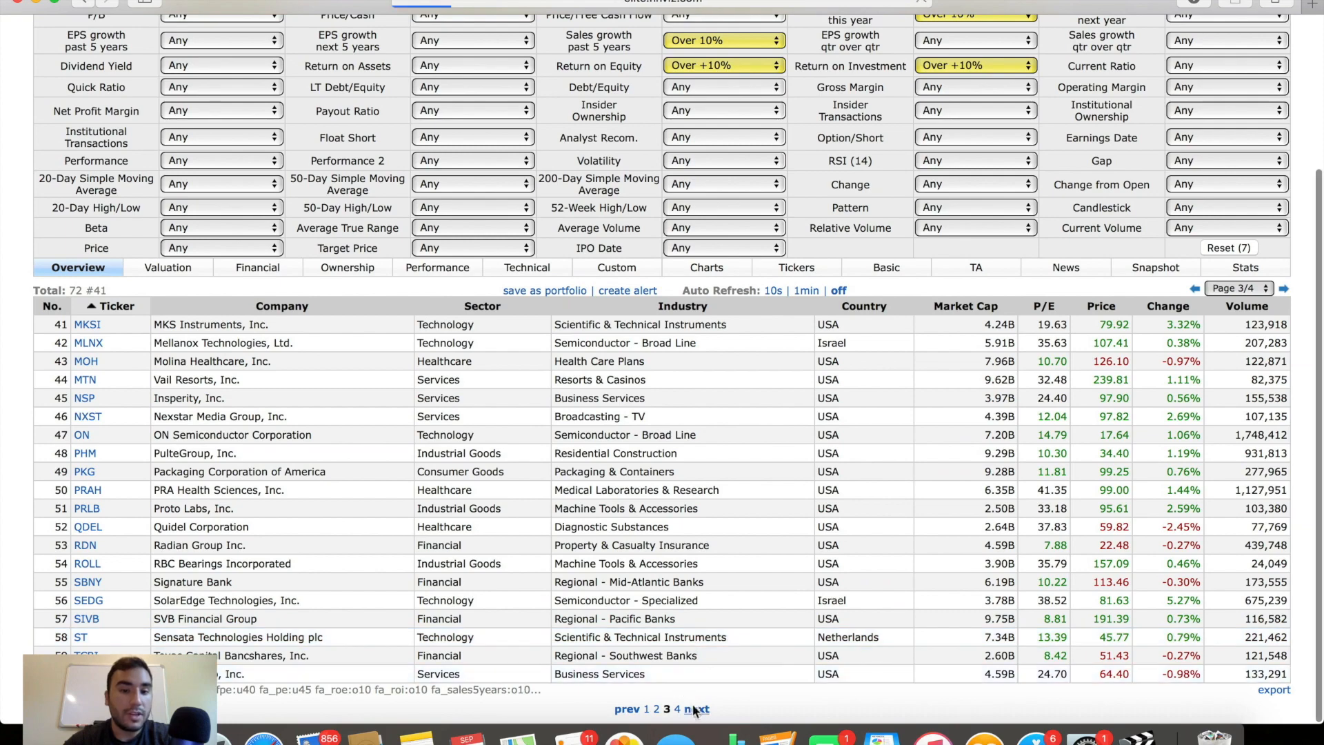
{"action": "scroll", "coordinate": [522, 475], "scroll_direction": "down", "scroll_amount": 3}
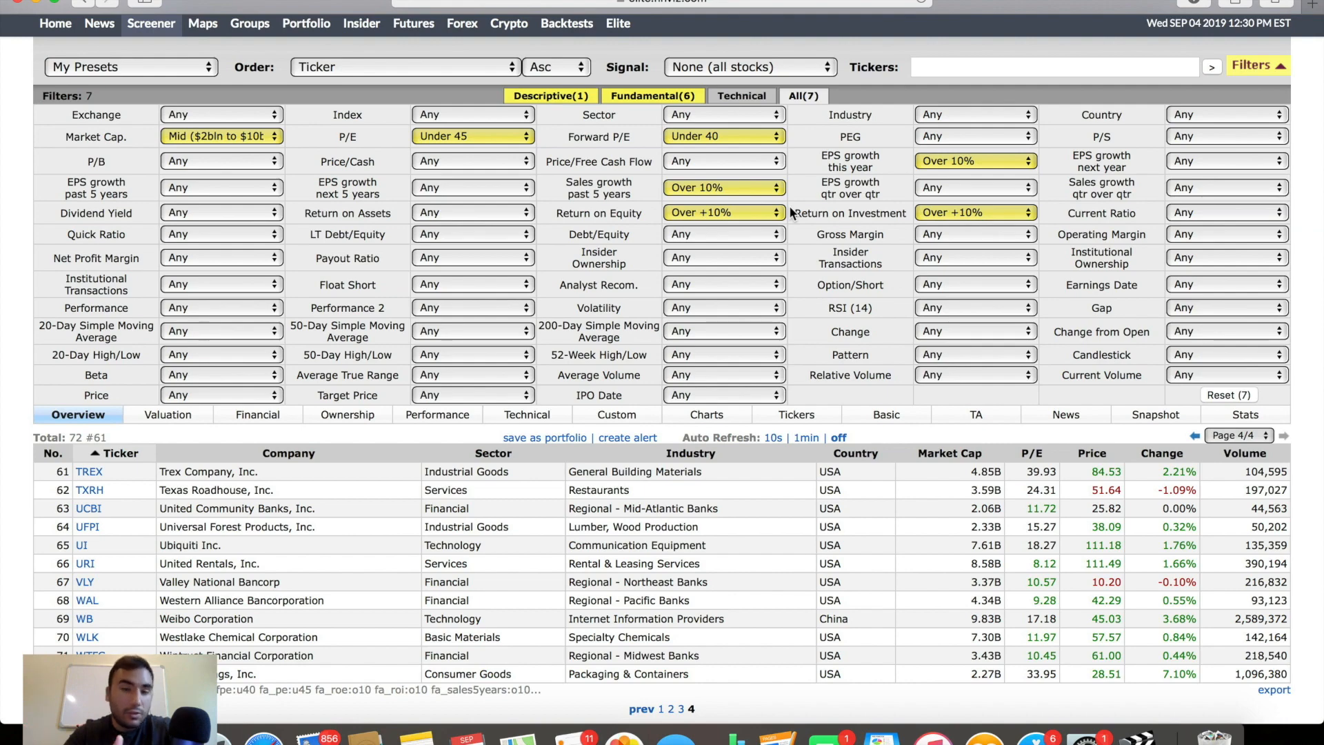
Switch the Market Cap. filter to Large and look through both pages of the resulting growth stocks.
{"action": "left_click", "coordinate": [195, 137]}
{"action": "left_click", "coordinate": [196, 123]}
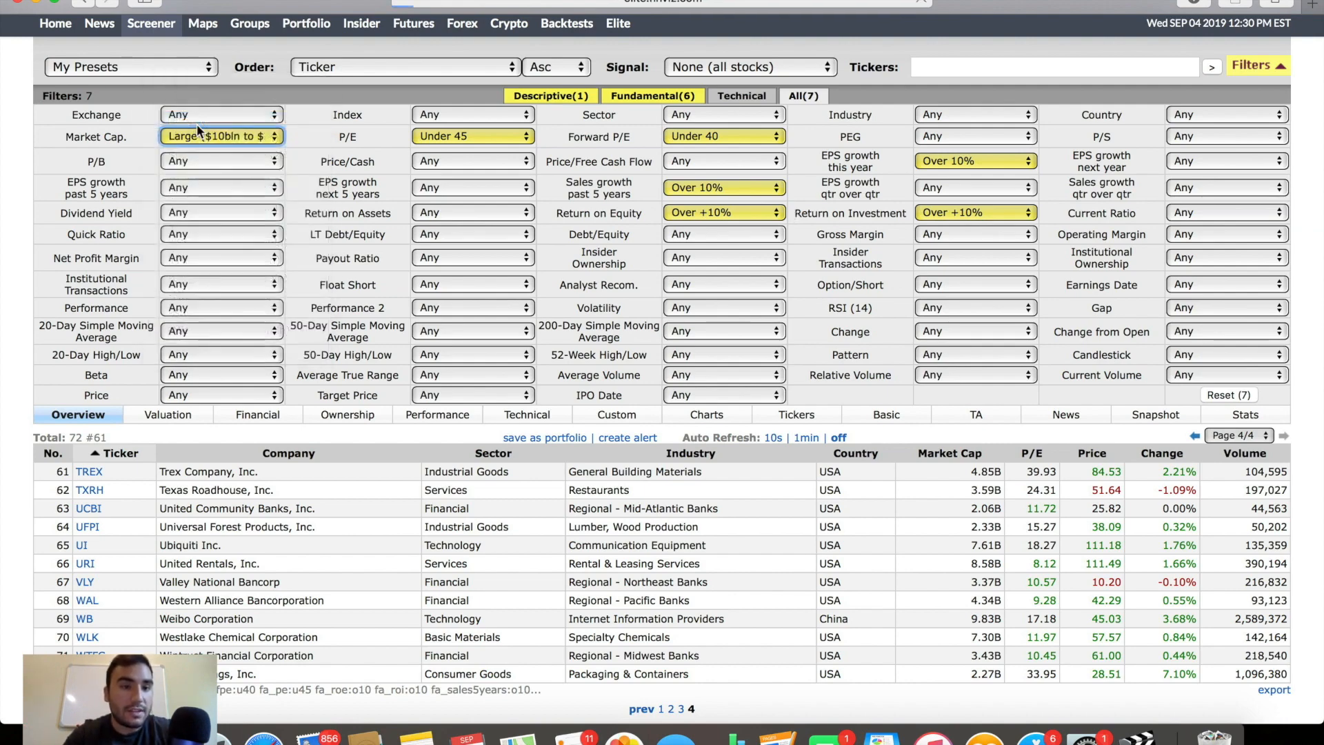
{"action": "scroll", "coordinate": [478, 321], "scroll_direction": "down", "scroll_amount": 5}
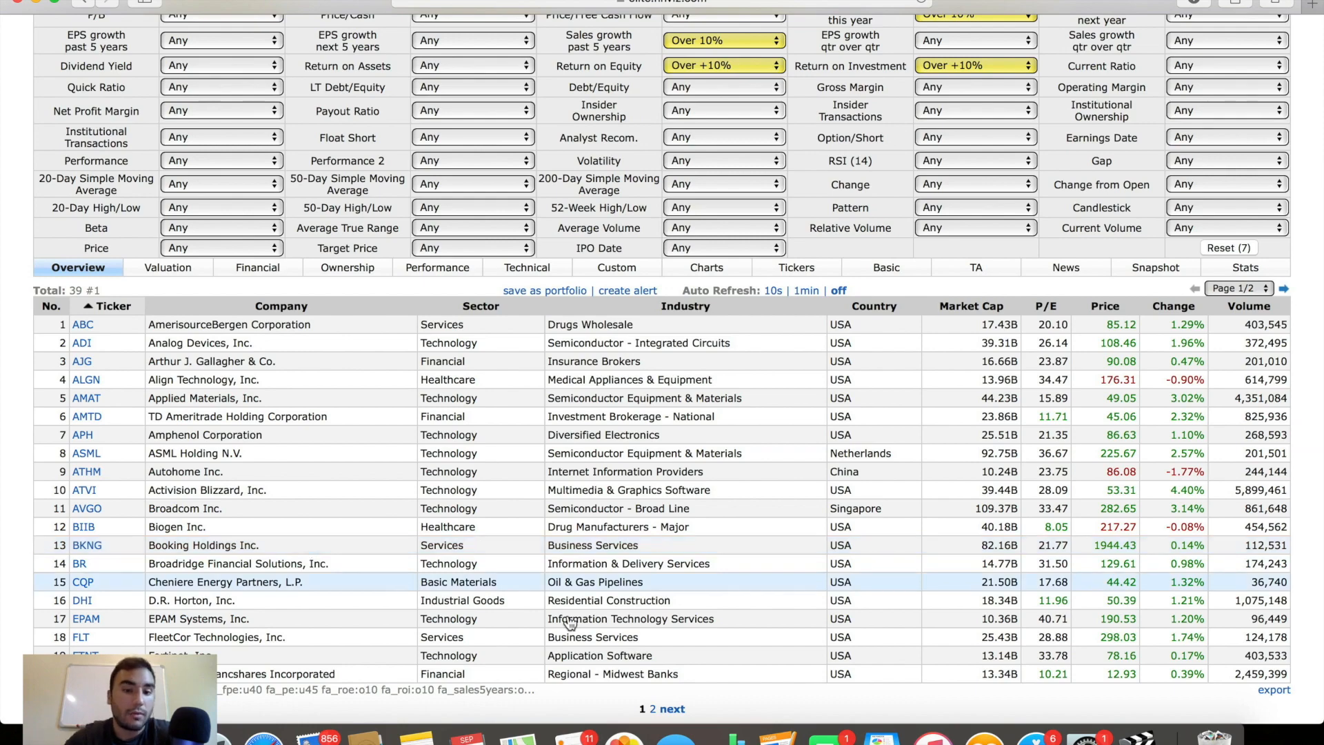
{"action": "left_click", "coordinate": [653, 708]}
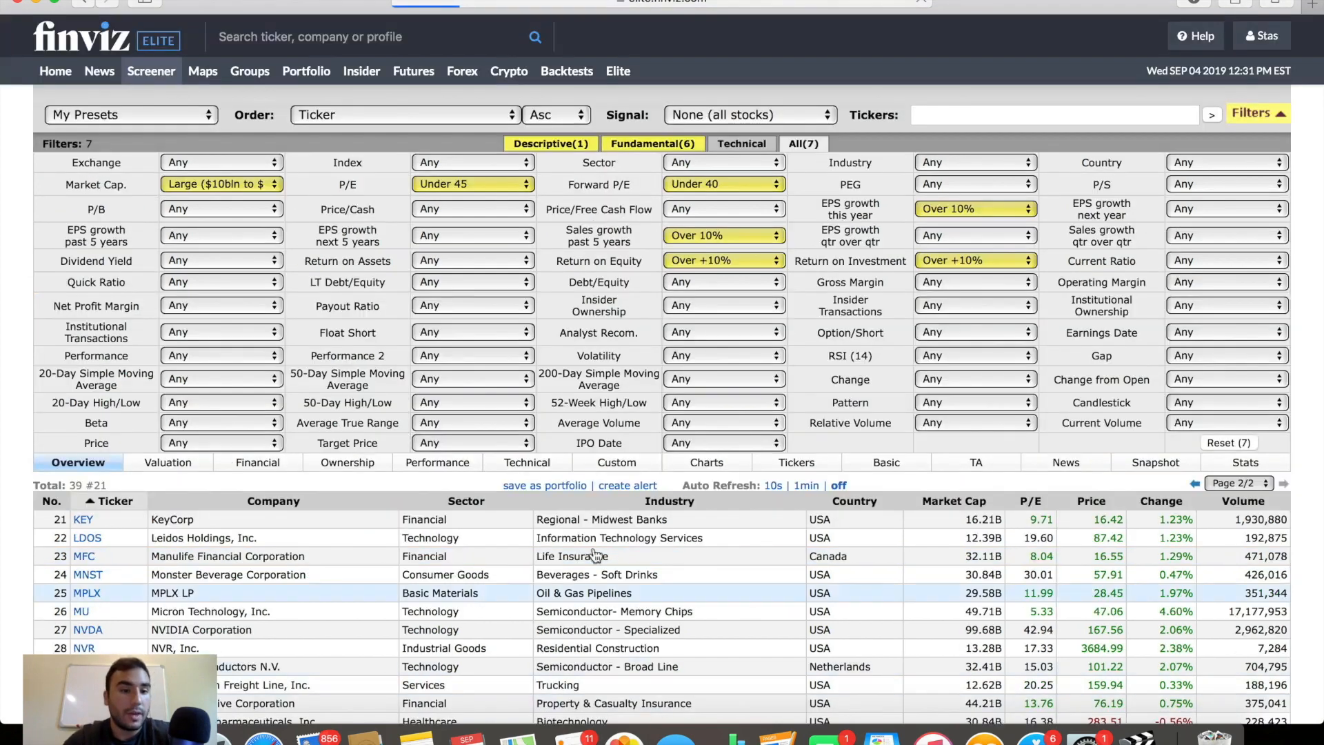
{"action": "scroll", "coordinate": [350, 419], "scroll_direction": "down", "scroll_amount": 5}
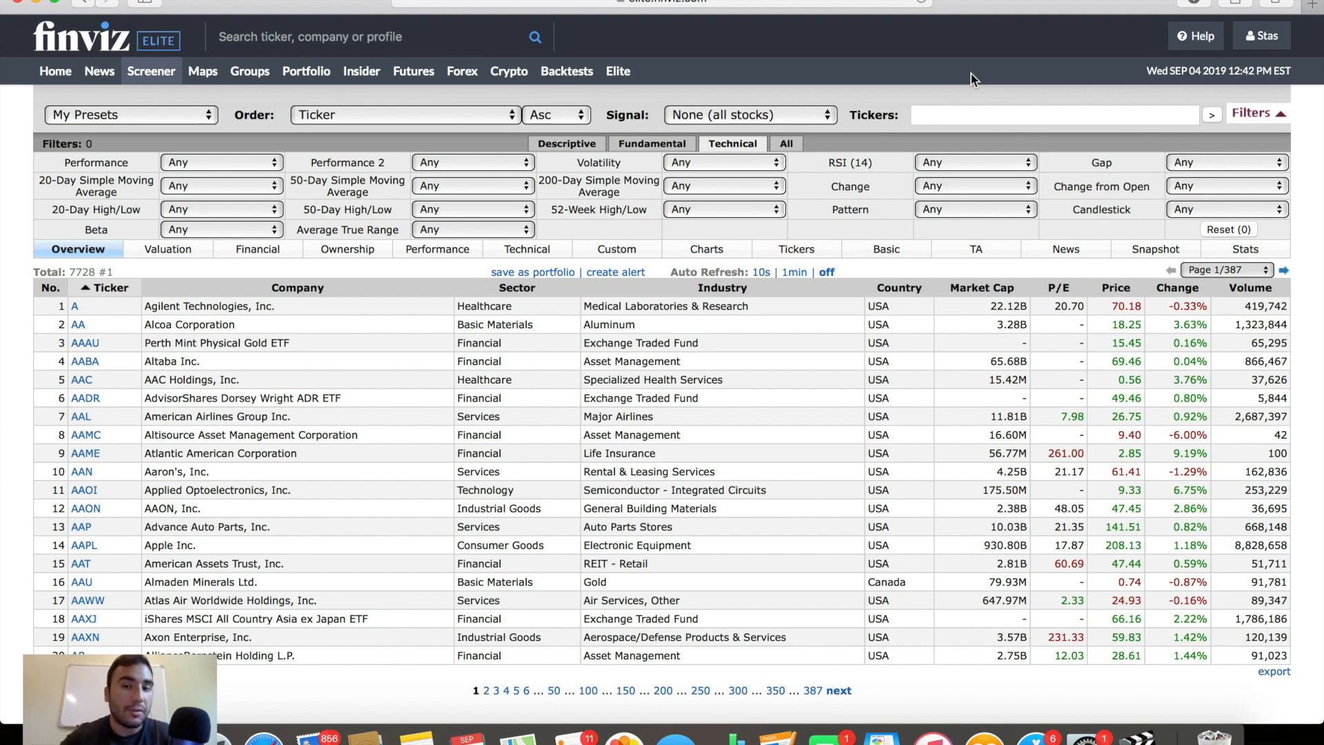
Set RSI (14) to Oversold (40) and the 20-Day Simple Moving Average filter to SMA20 crossed SMA50 above.
{"action": "left_click", "coordinate": [935, 162]}
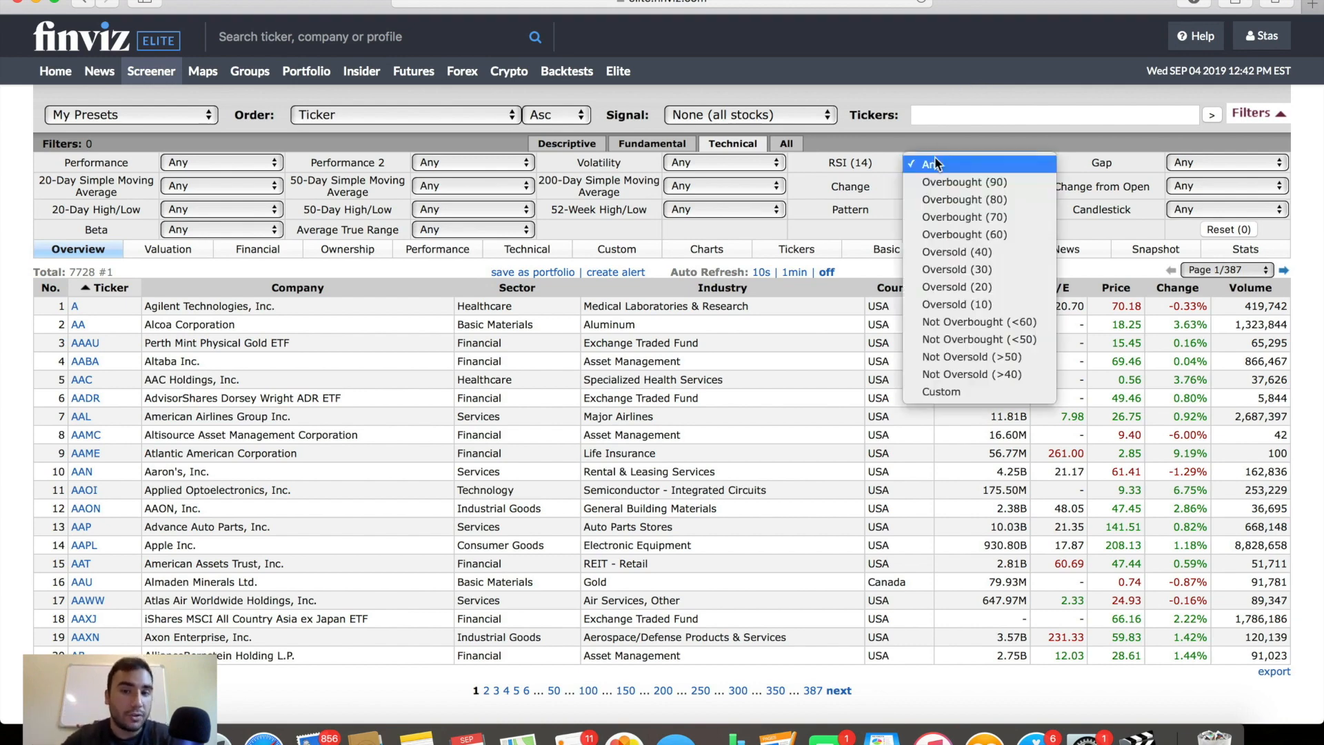
{"action": "left_click", "coordinate": [987, 254]}
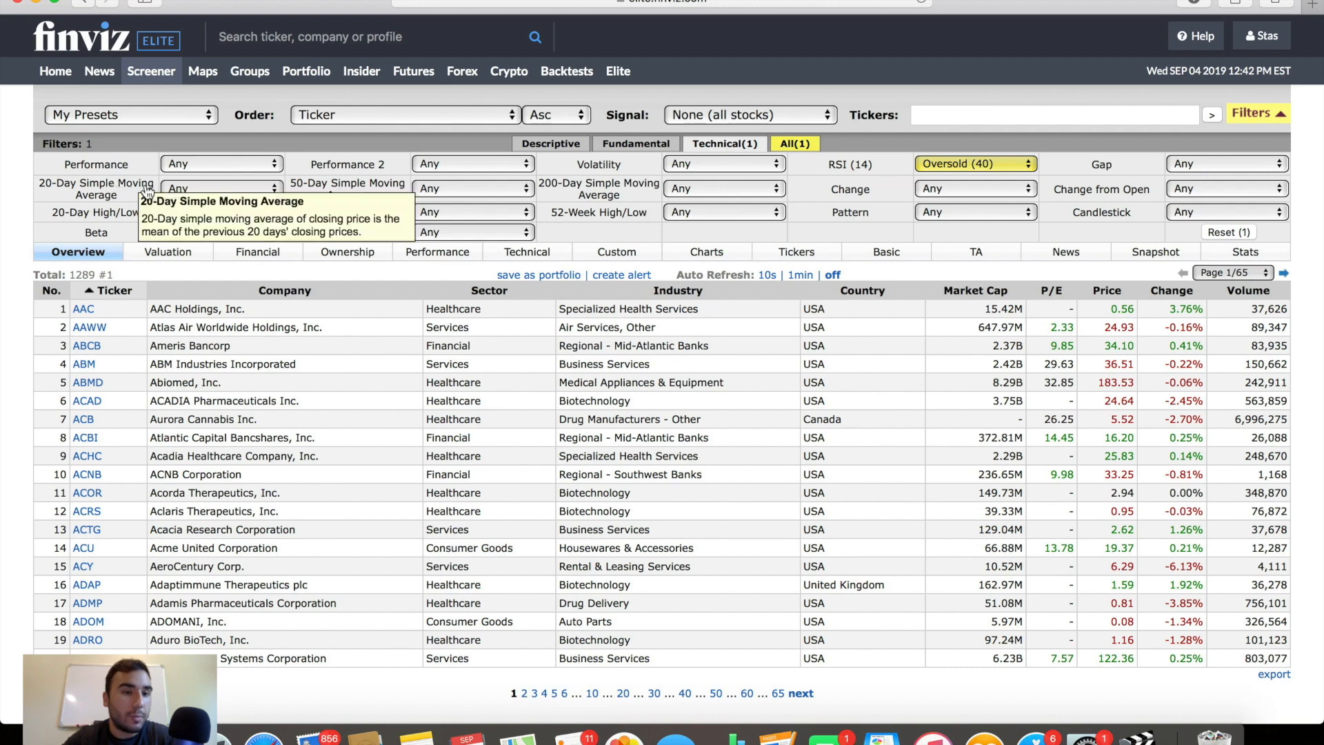
{"action": "left_click", "coordinate": [182, 191]}
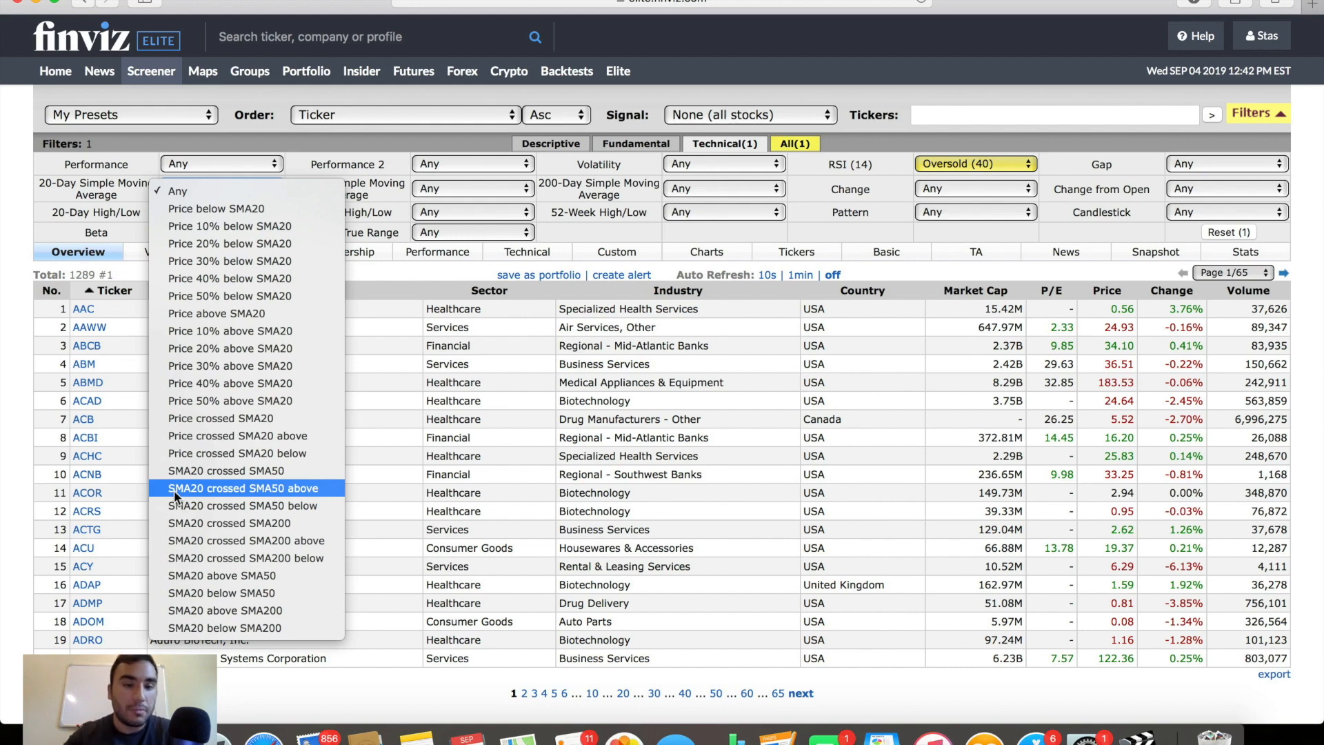
{"action": "left_click", "coordinate": [258, 490]}
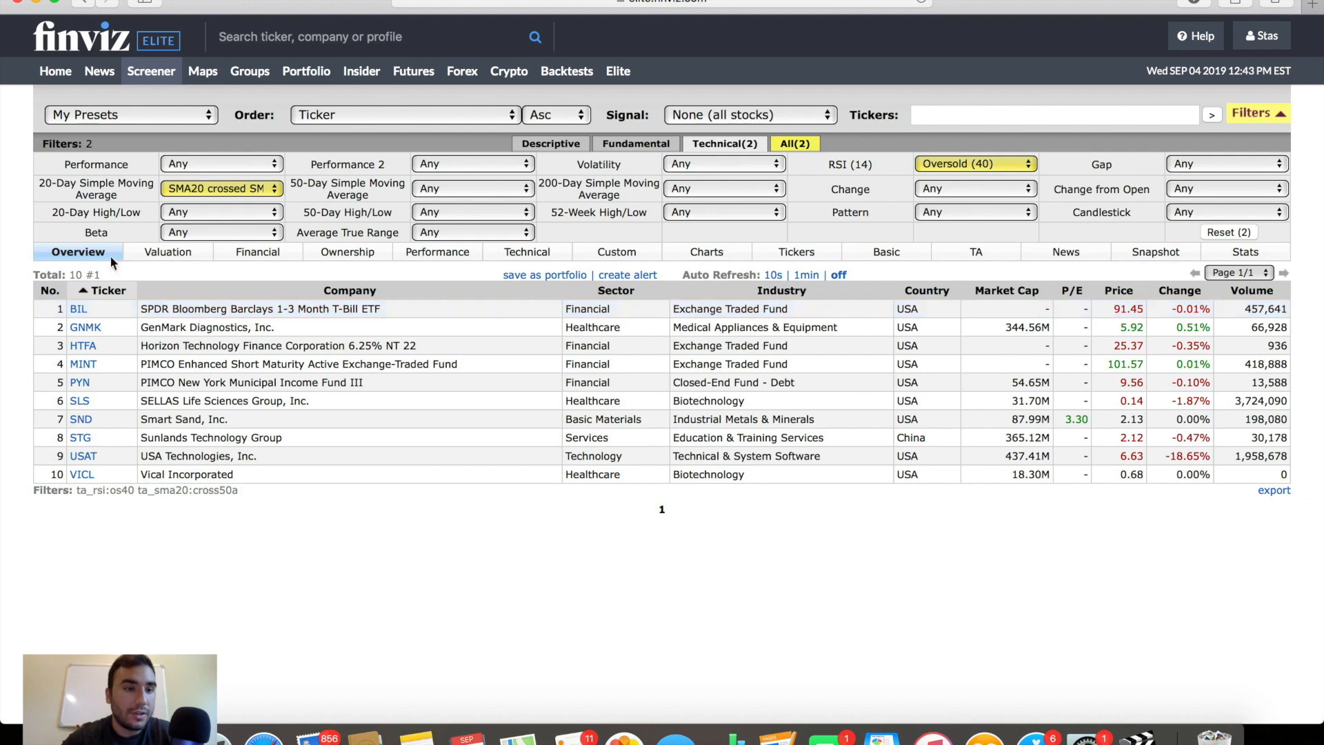
Set Beta to Over 1.5 and switch RSI (14) to Overbought (60).
{"action": "left_click", "coordinate": [232, 235]}
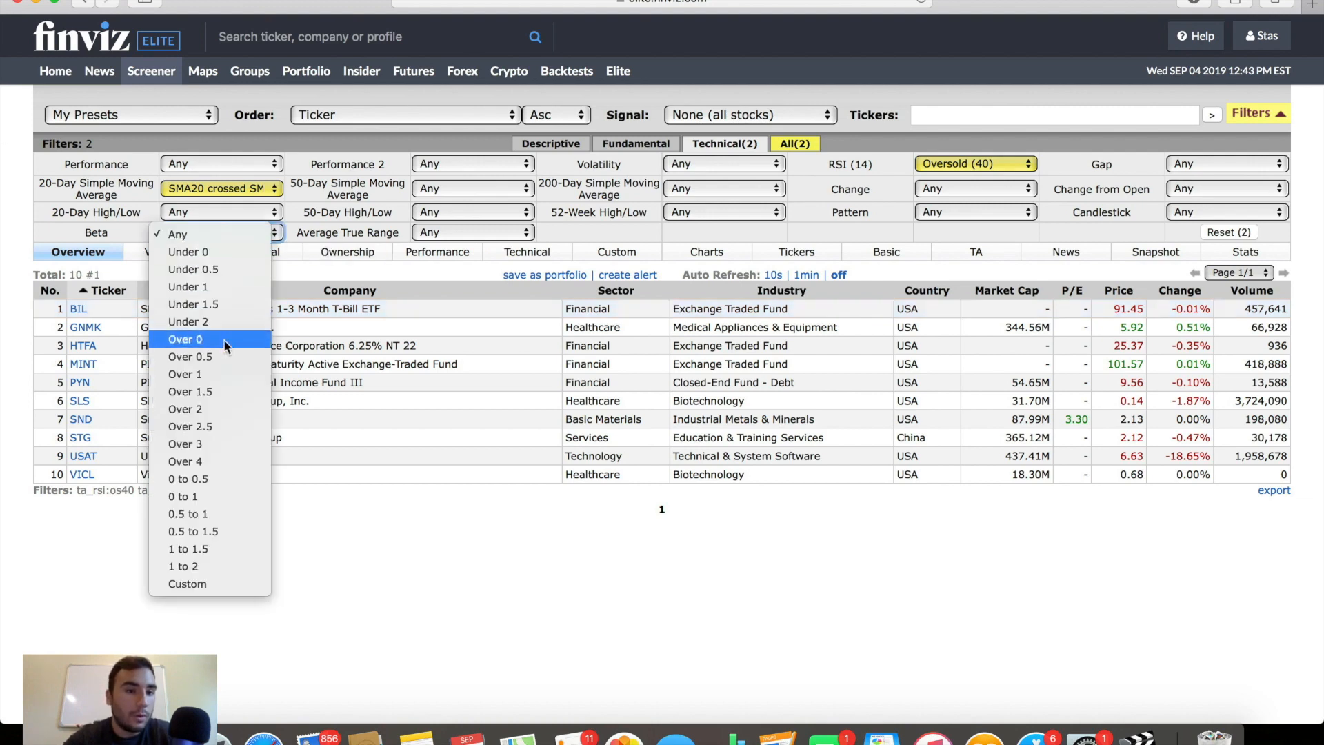
{"action": "left_click", "coordinate": [222, 391]}
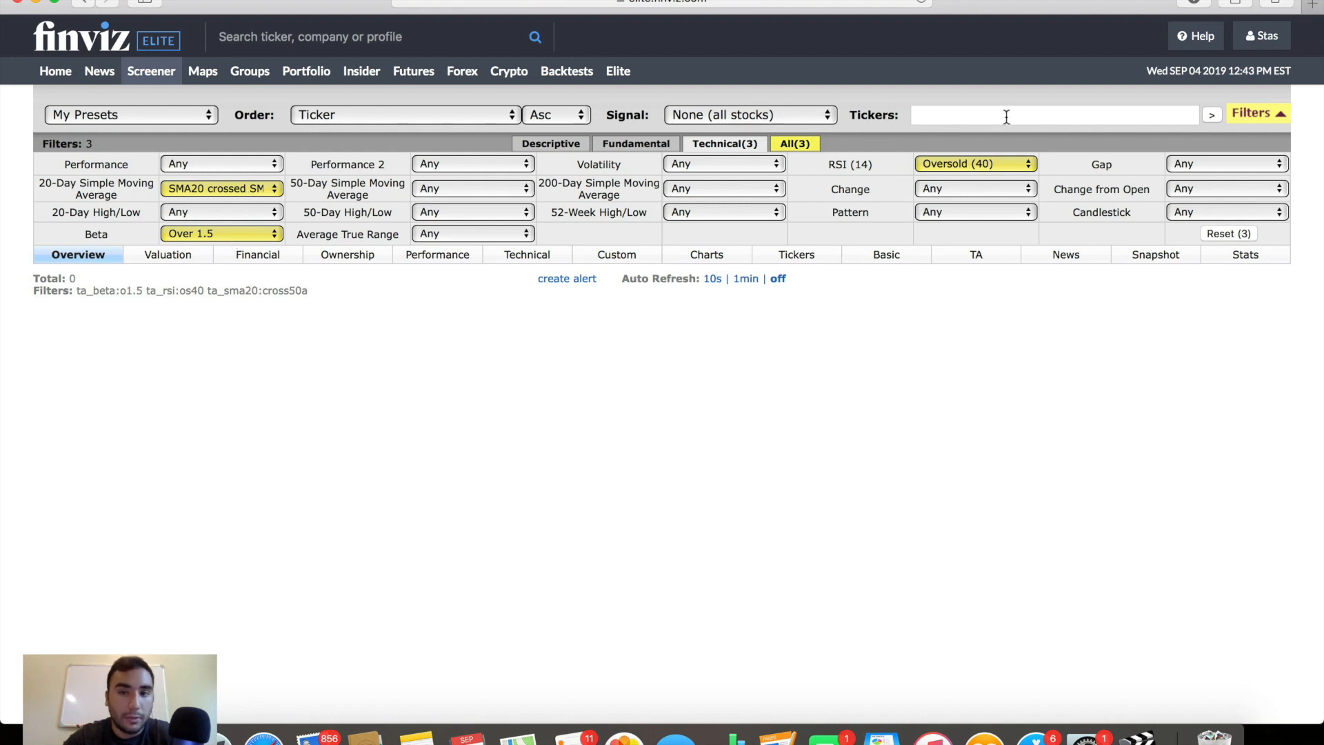
{"action": "left_click", "coordinate": [984, 159]}
{"action": "left_click", "coordinate": [986, 142]}
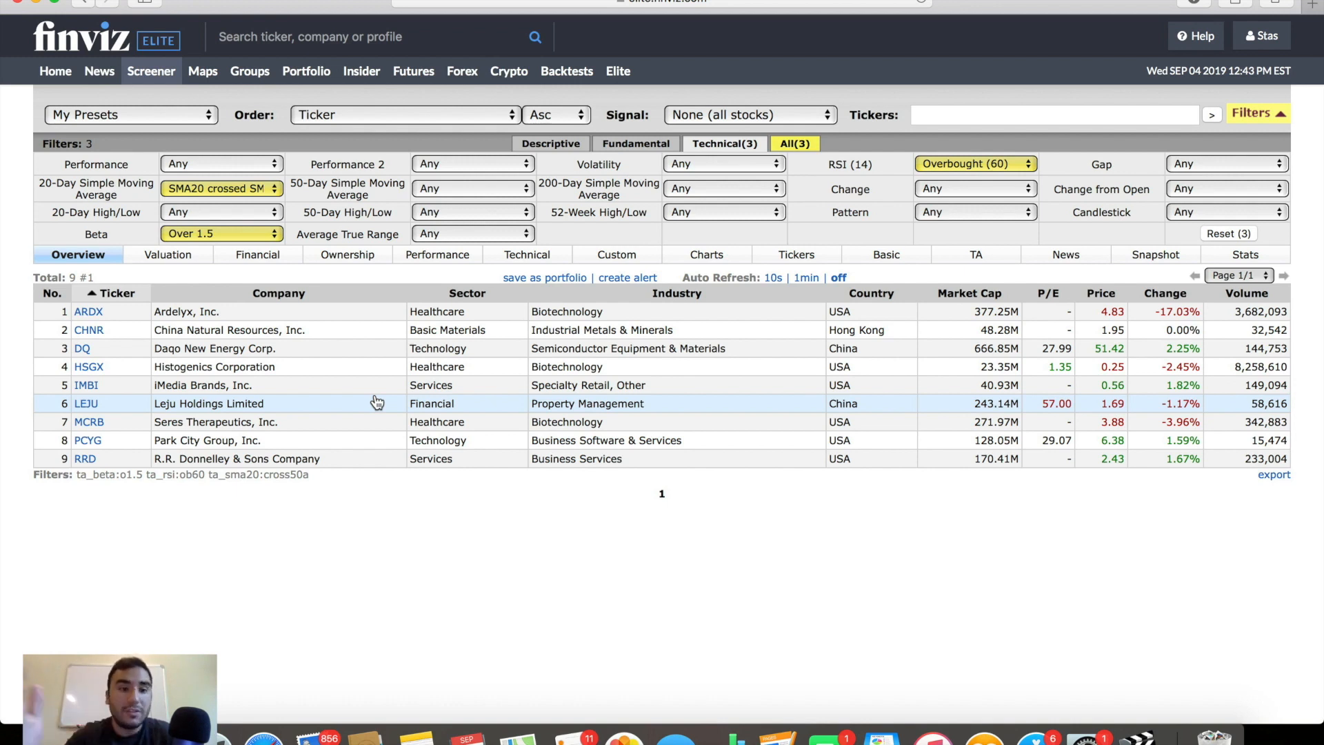
Set Beta back to Any and, from the full filter list, set Market Cap. to Large.
{"action": "left_click", "coordinate": [223, 233]}
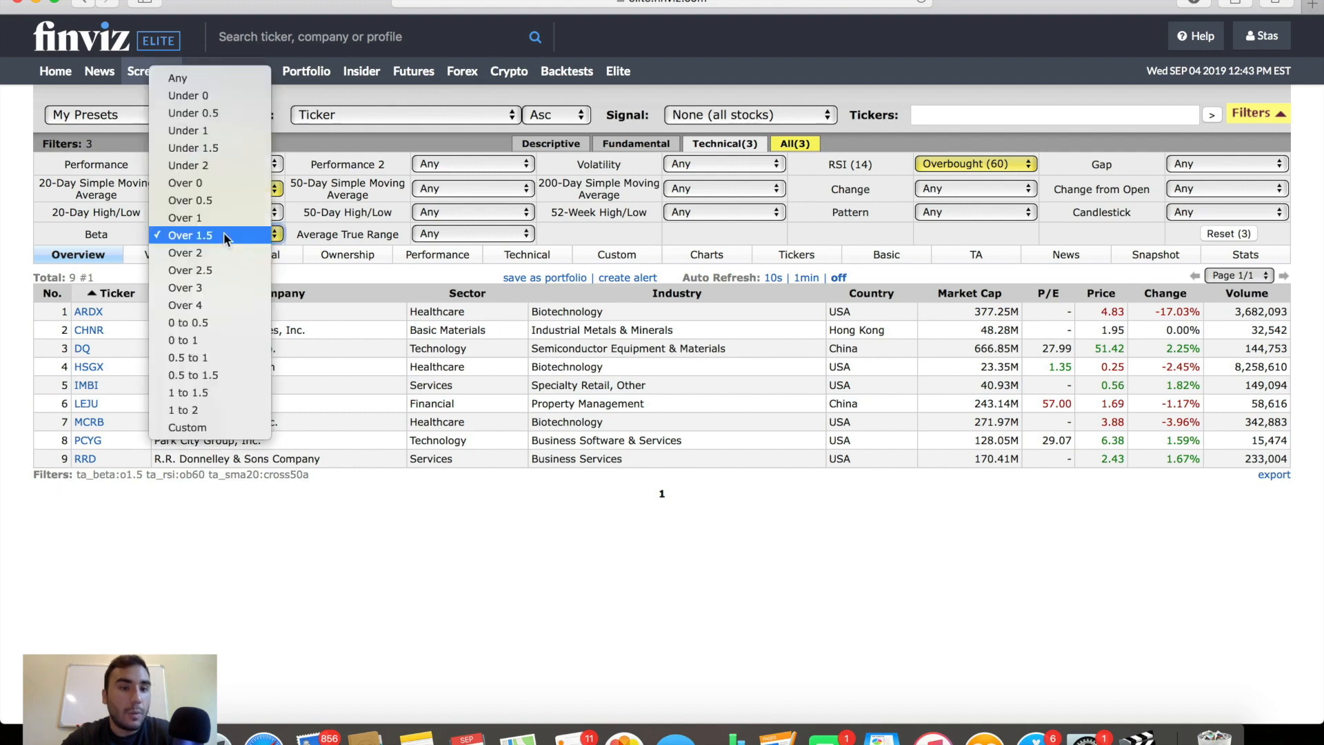
{"action": "left_click", "coordinate": [200, 82]}
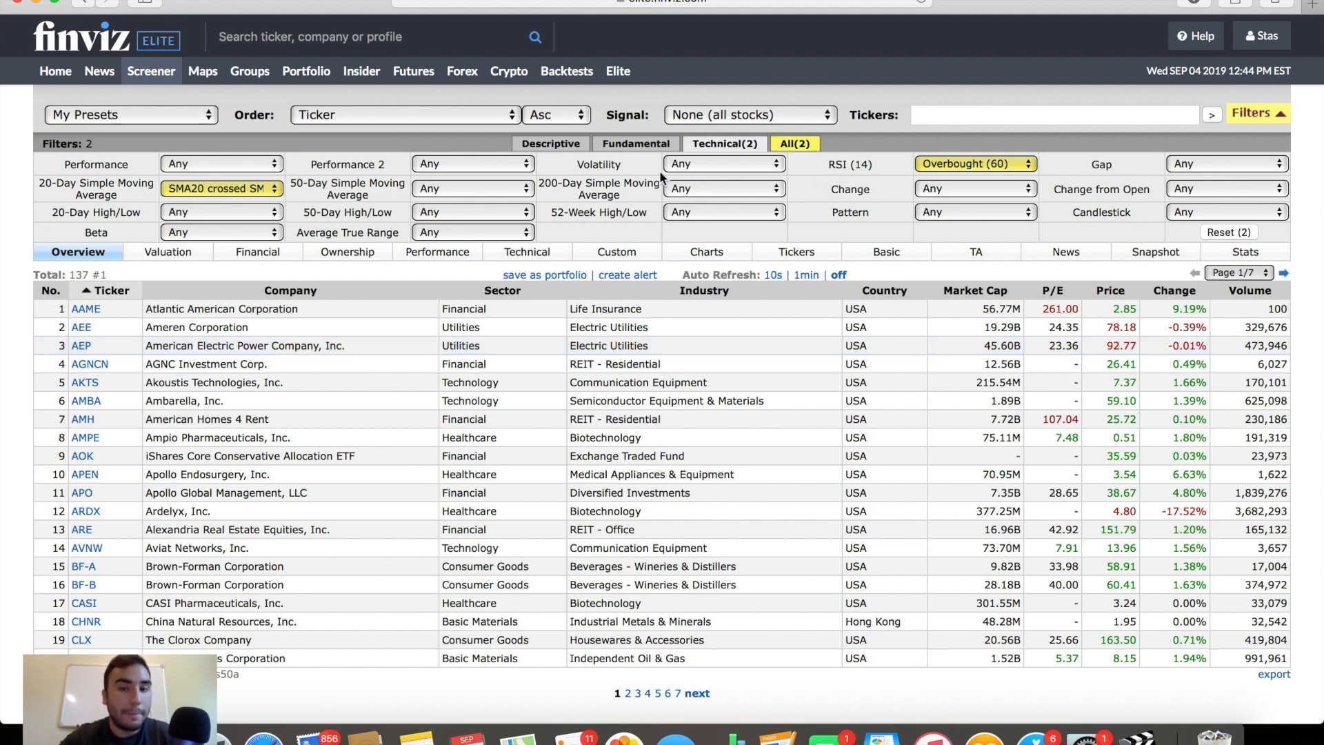
{"action": "left_click", "coordinate": [796, 145]}
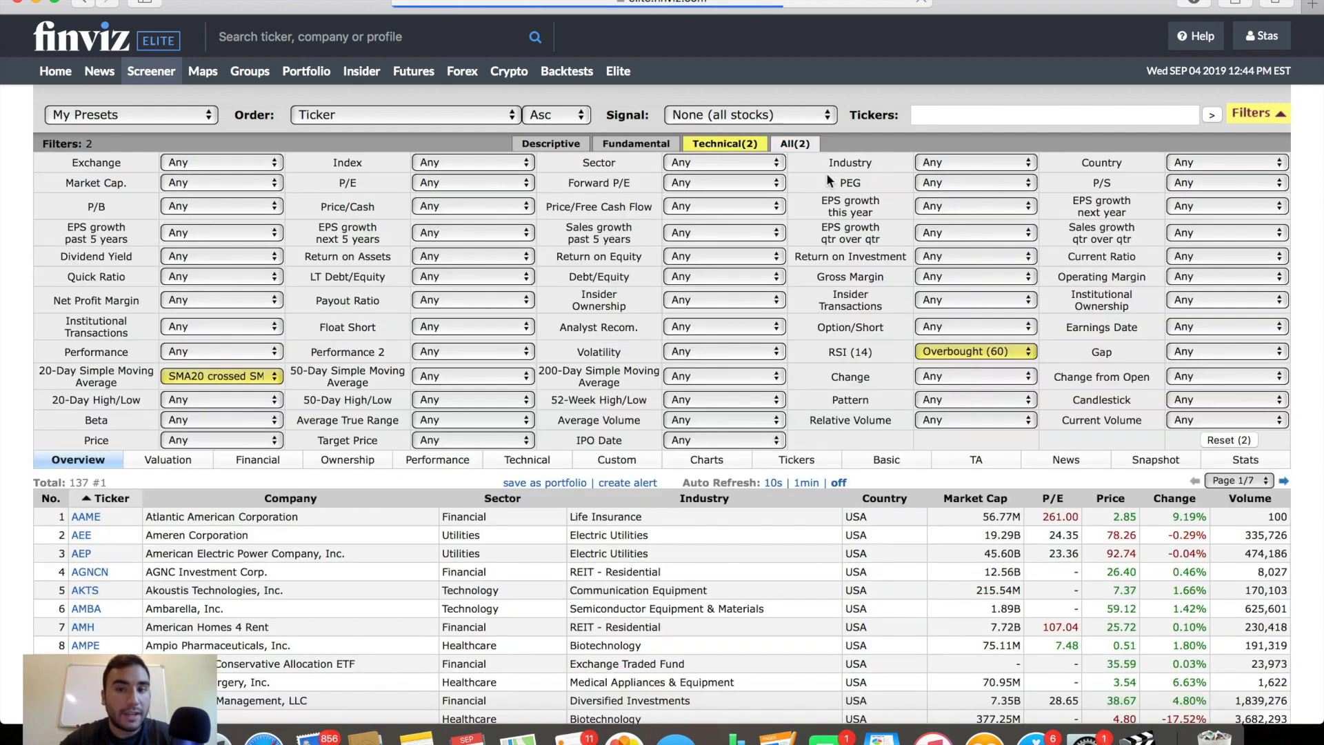
{"action": "left_click", "coordinate": [211, 185]}
{"action": "left_click", "coordinate": [304, 220]}
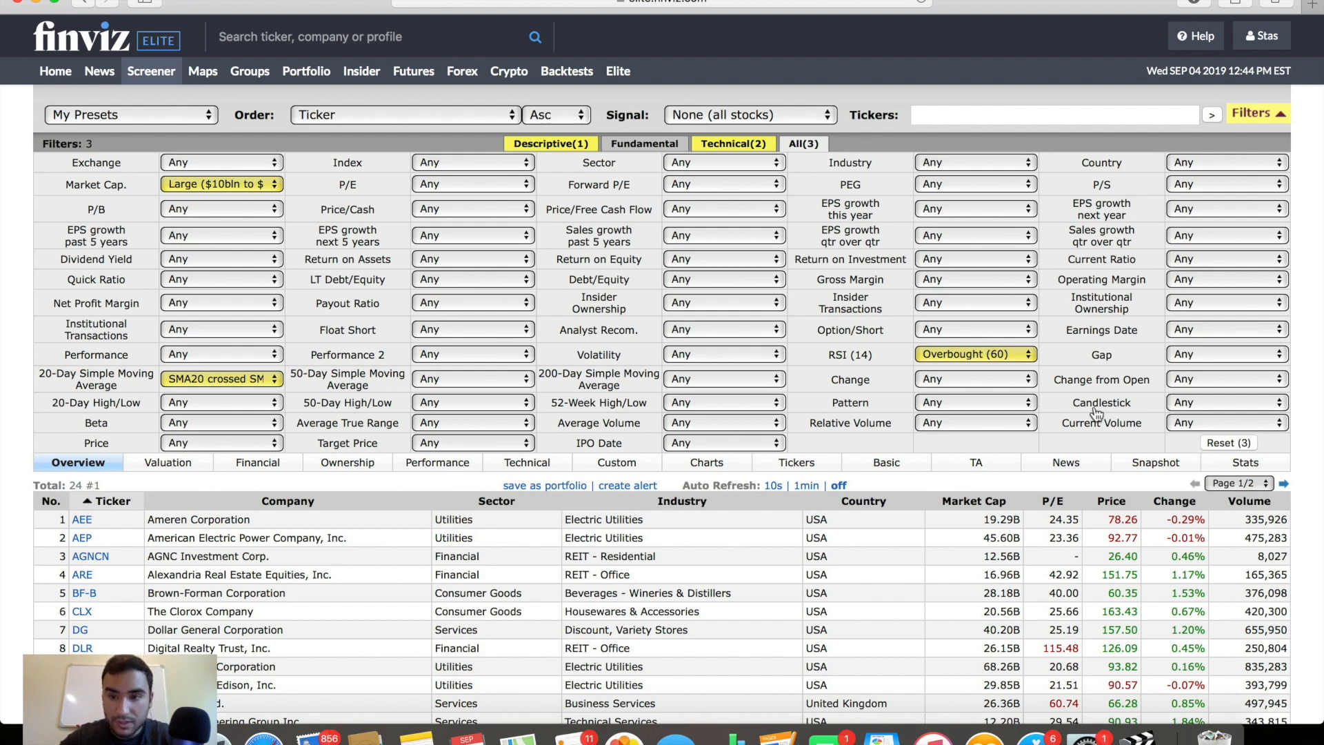
Set Current Volume to Over 500K and look over the matching large-cap stocks.
{"action": "left_click", "coordinate": [1183, 423]}
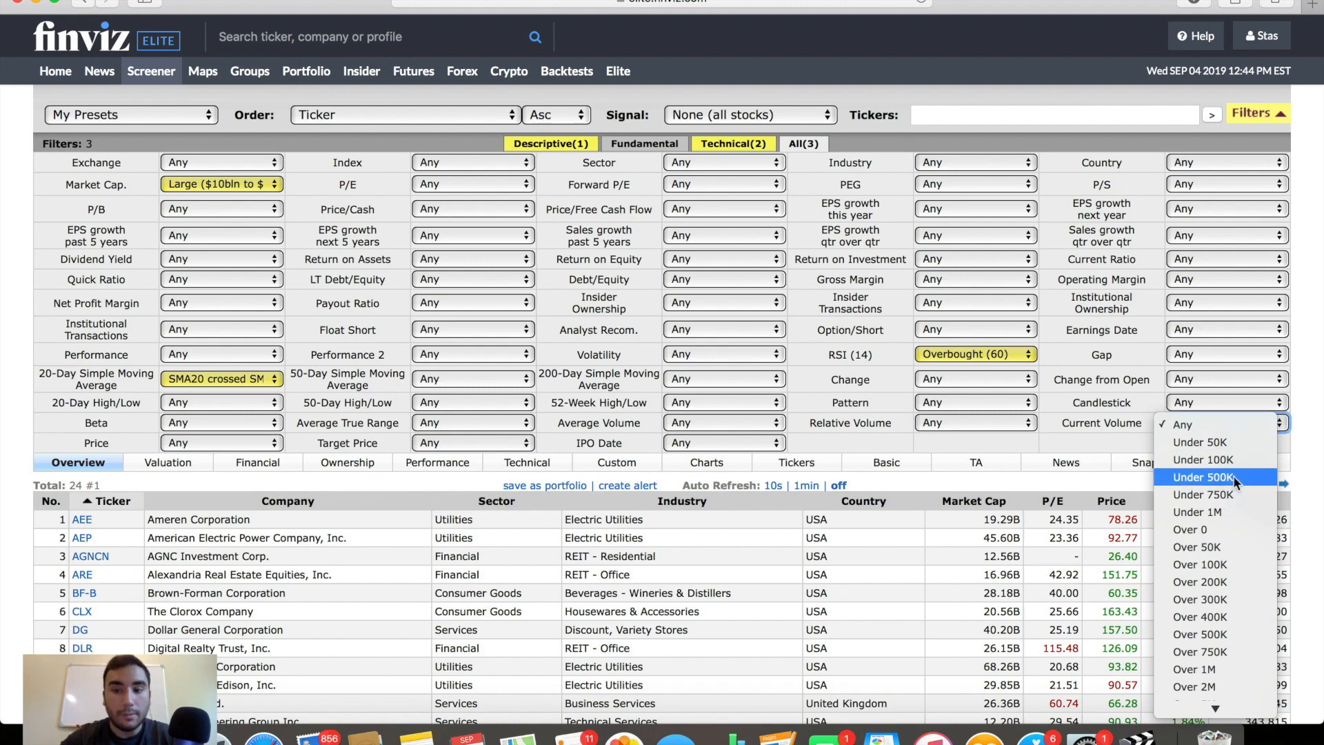
{"action": "left_click", "coordinate": [1229, 635]}
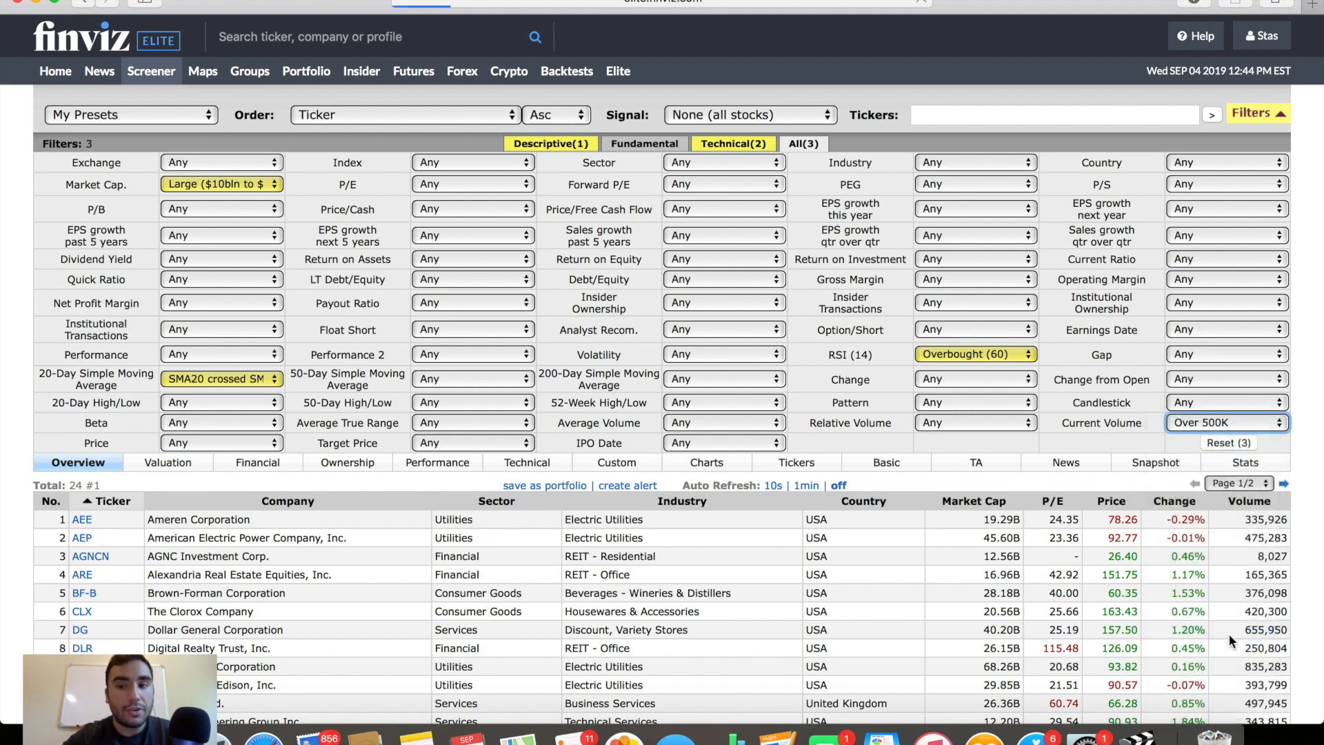
{"action": "scroll", "coordinate": [965, 360], "scroll_direction": "down", "scroll_amount": 1}
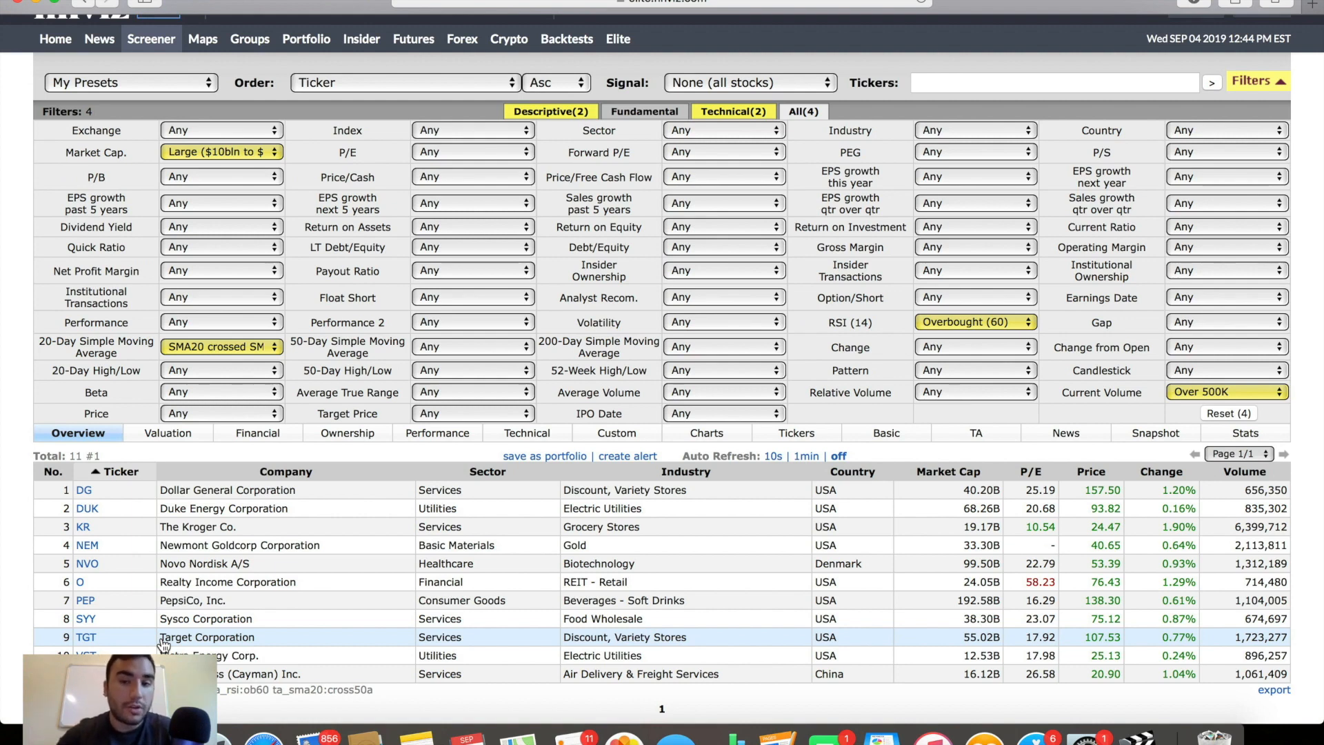
Switch RSI (14) to Oversold (40) and set the 20-Day Simple Moving Average filter to Any.
{"action": "left_click", "coordinate": [957, 324]}
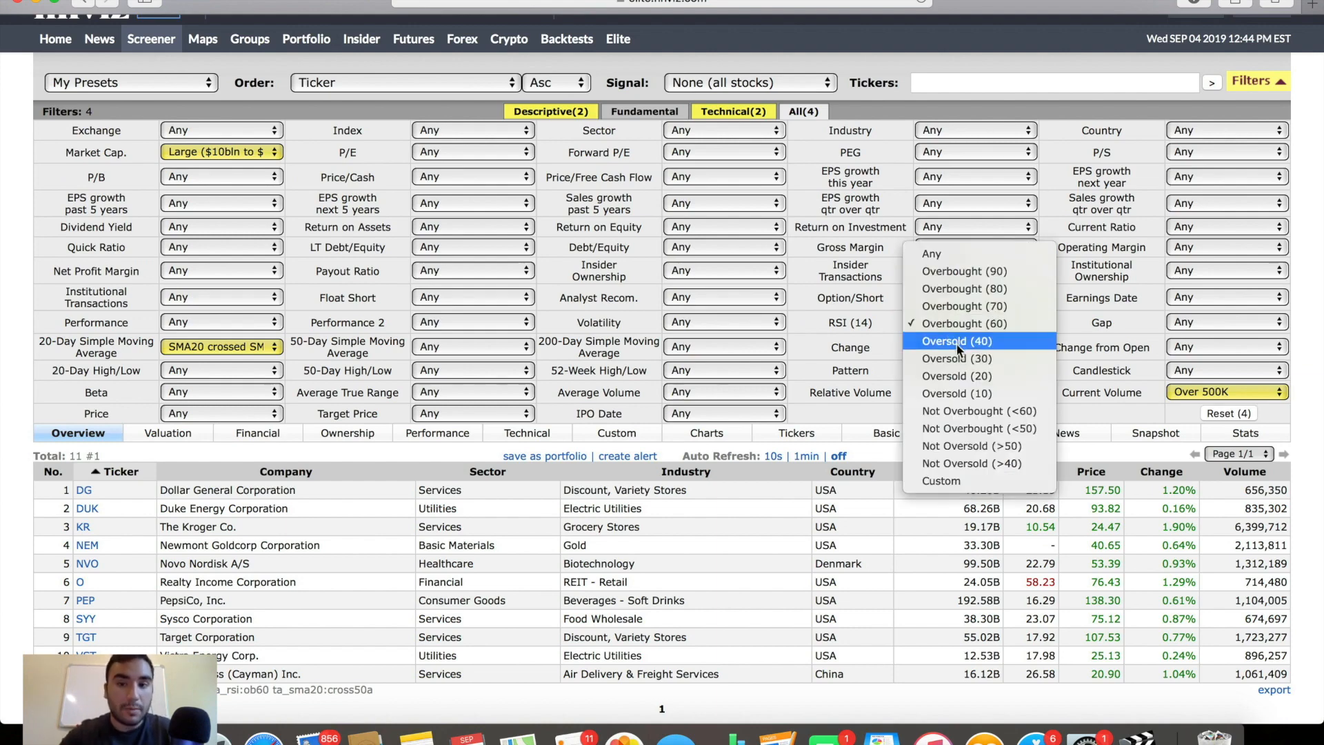
{"action": "left_click", "coordinate": [956, 342]}
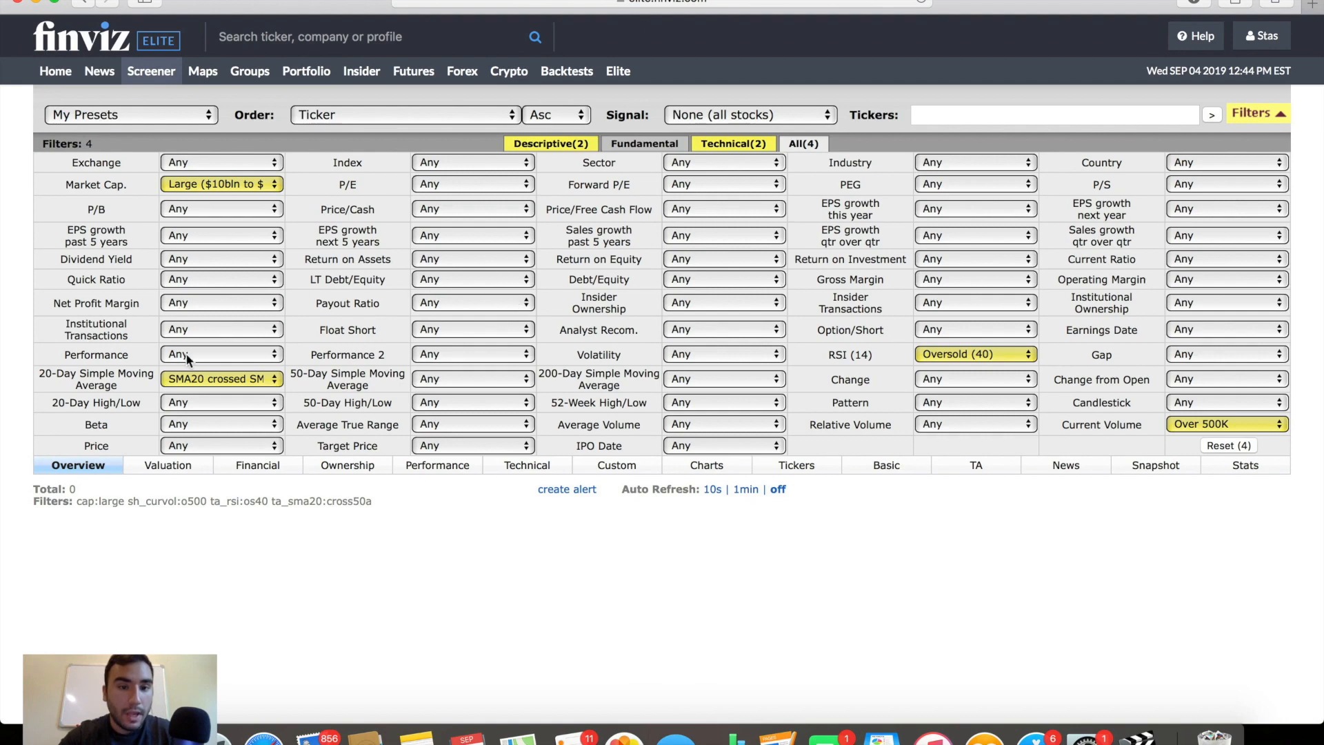
{"action": "left_click", "coordinate": [204, 383]}
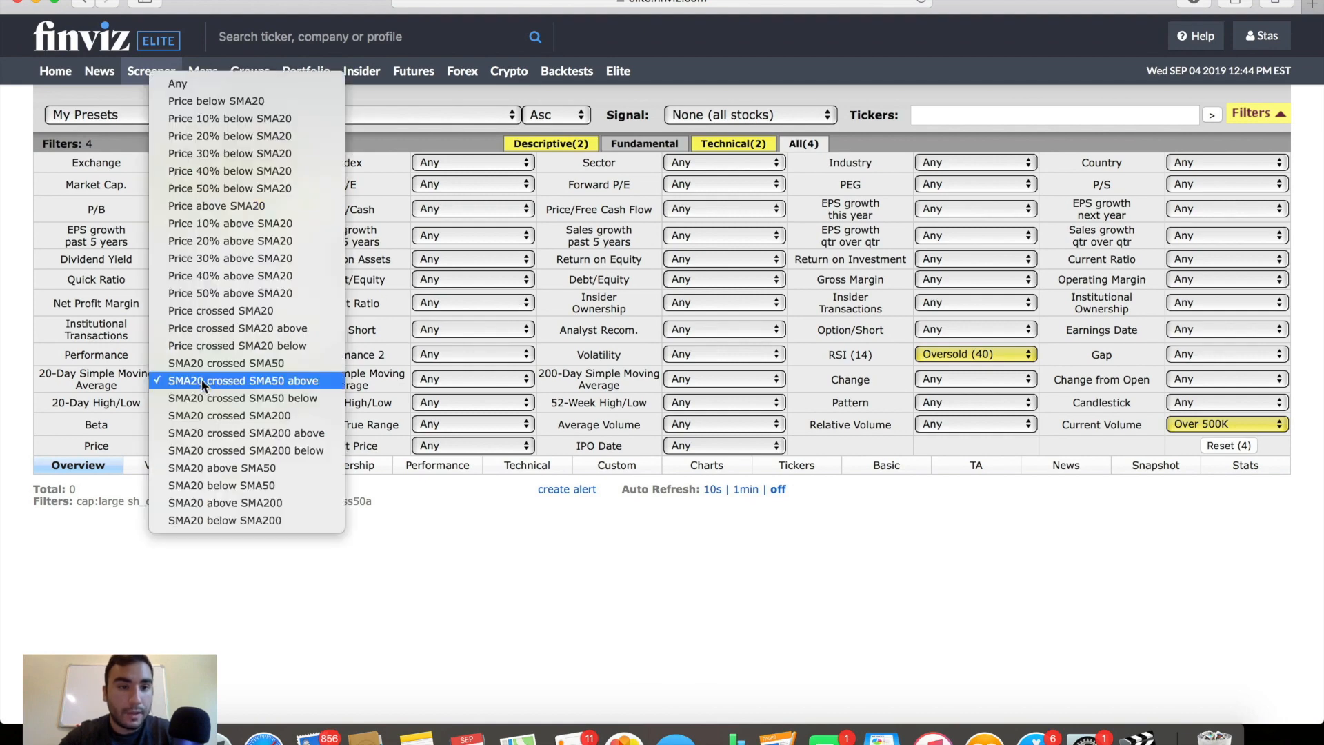
{"action": "left_click", "coordinate": [216, 84]}
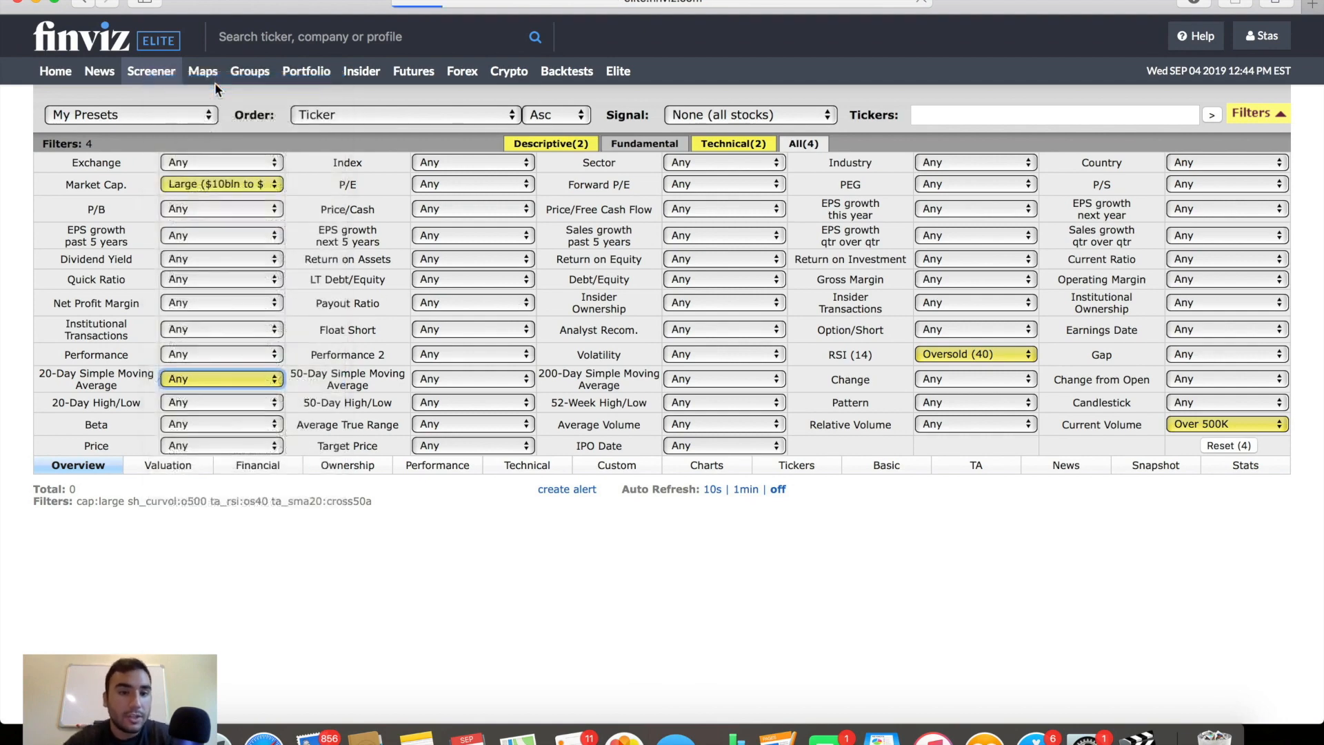